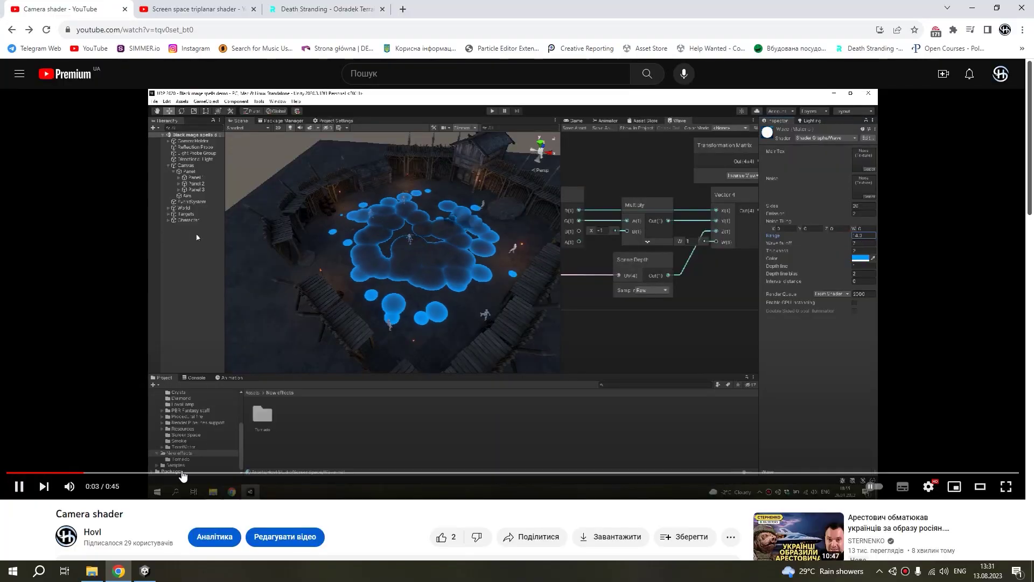
- Play the Screen space triplanar shader video, then move to the Death Stranding terrain scanner thread
scroll(183, 478, "down", 1)
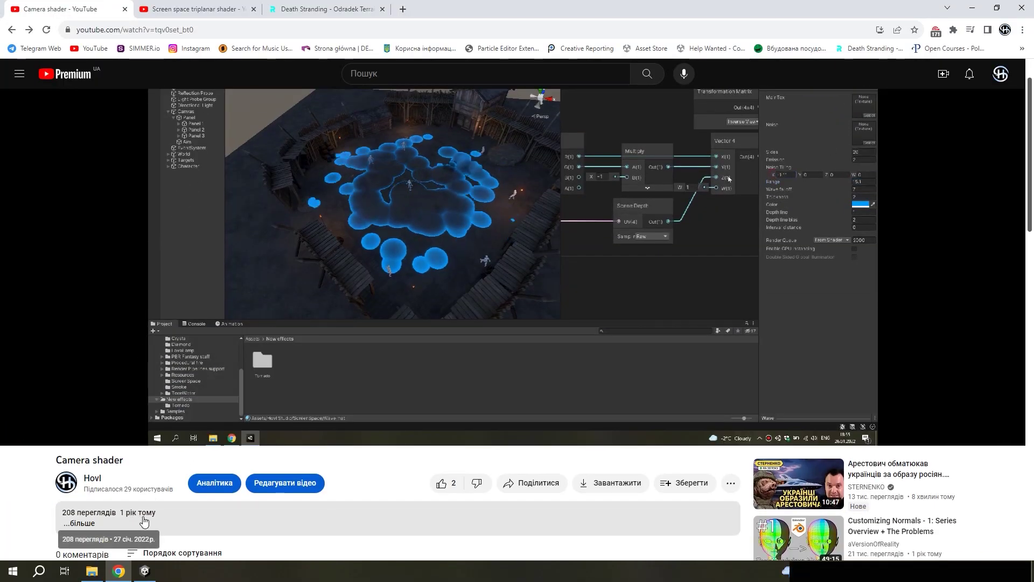
key("ctrl+Tab")
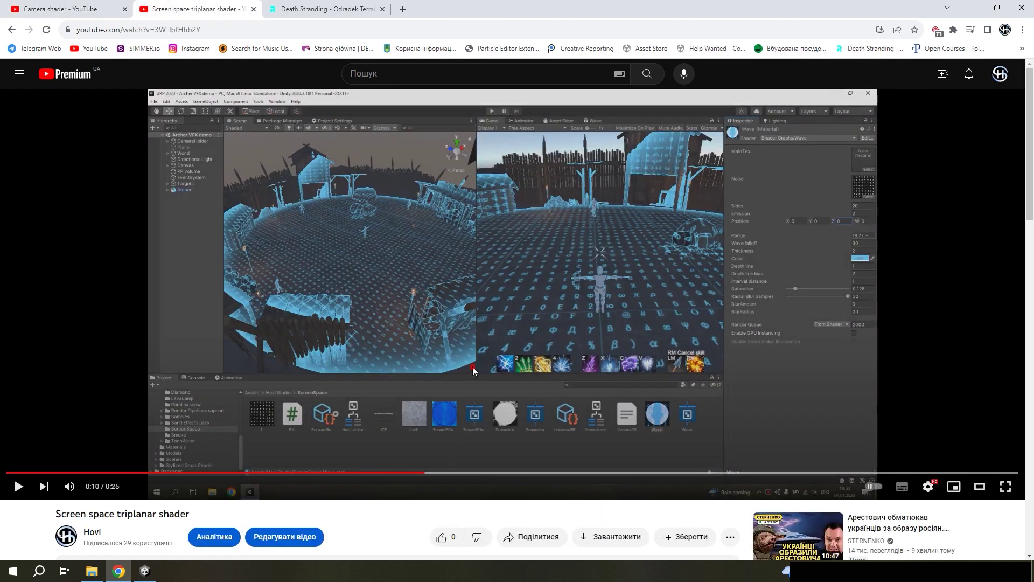
left_click(472, 370)
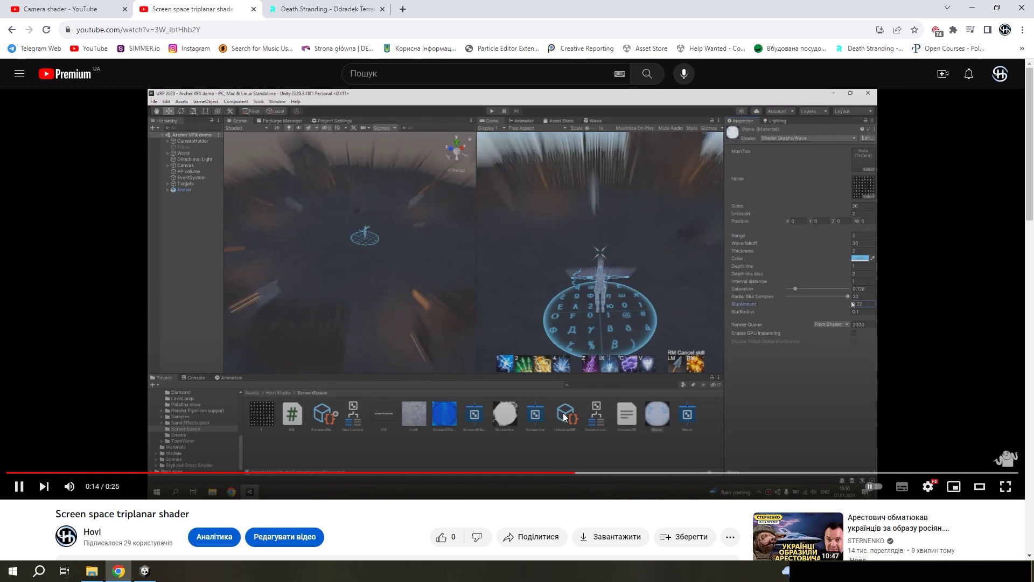
key("ctrl+Tab")
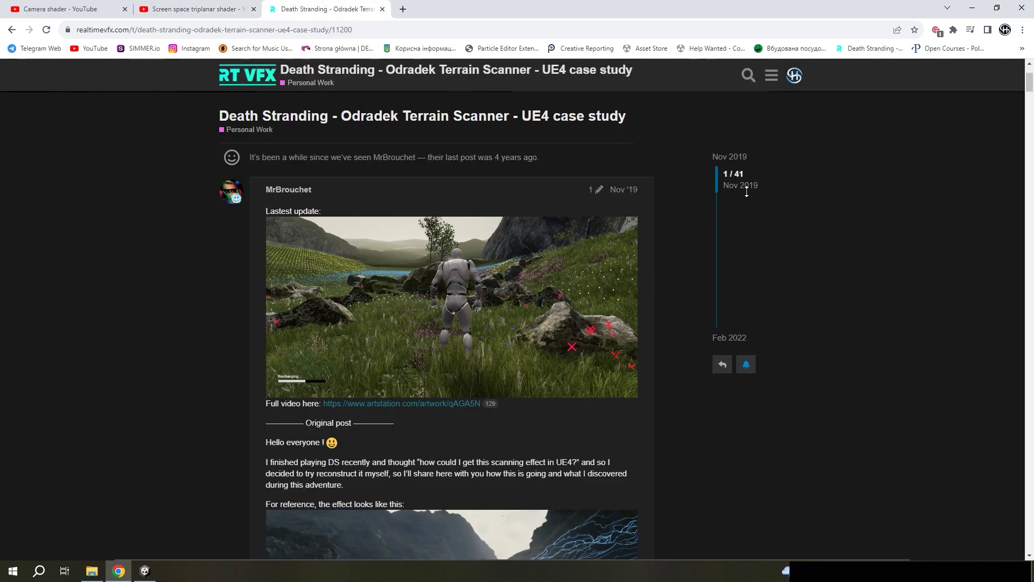
- Skim the Odradek Terrain Scanner case study thread down to post 9
scroll(746, 341, "down", 5)
scroll(747, 341, "down", 5)
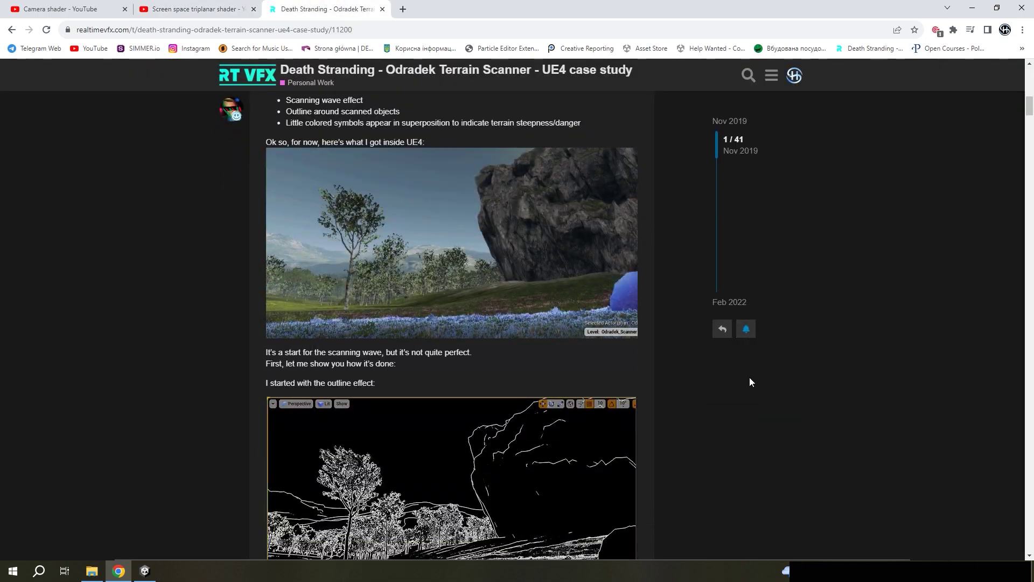
scroll(751, 381, "down", 5)
scroll(752, 406, "down", 5)
scroll(761, 405, "down", 5)
scroll(784, 428, "down", 5)
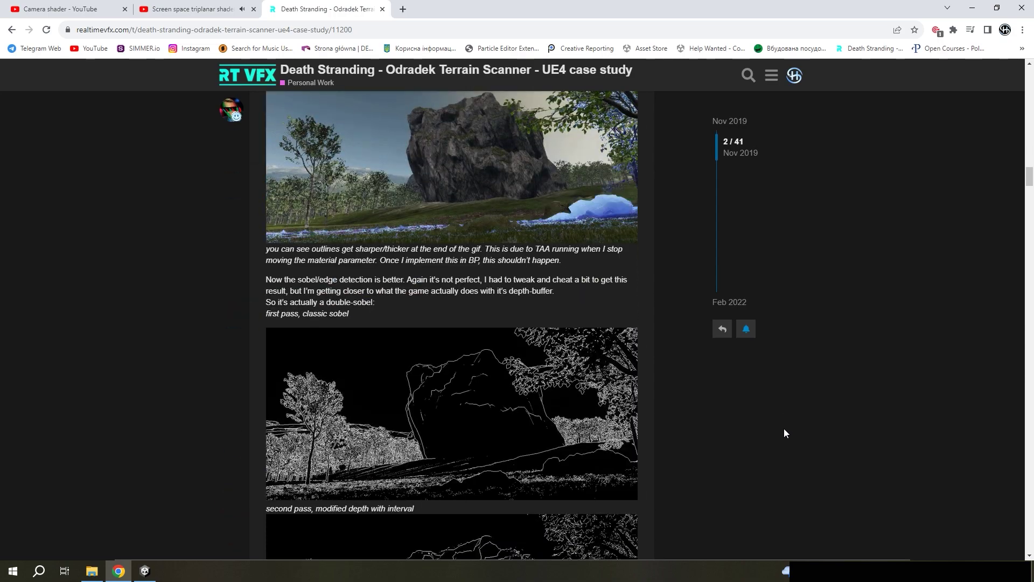
scroll(784, 429, "down", 5)
scroll(783, 428, "down", 5)
scroll(784, 427, "down", 5)
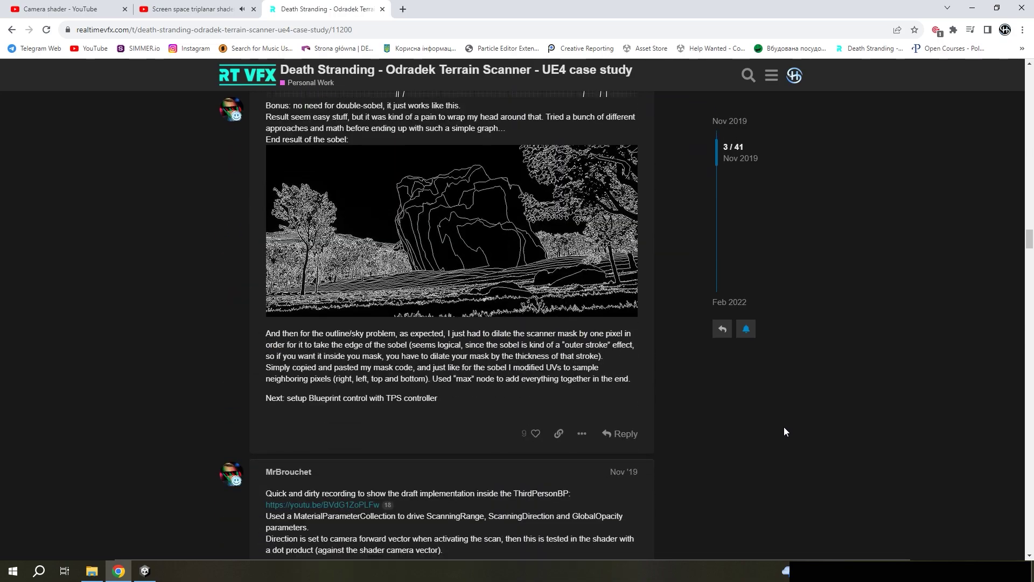
scroll(784, 427, "down", 5)
scroll(783, 427, "down", 5)
scroll(784, 427, "down", 5)
scroll(782, 431, "down", 5)
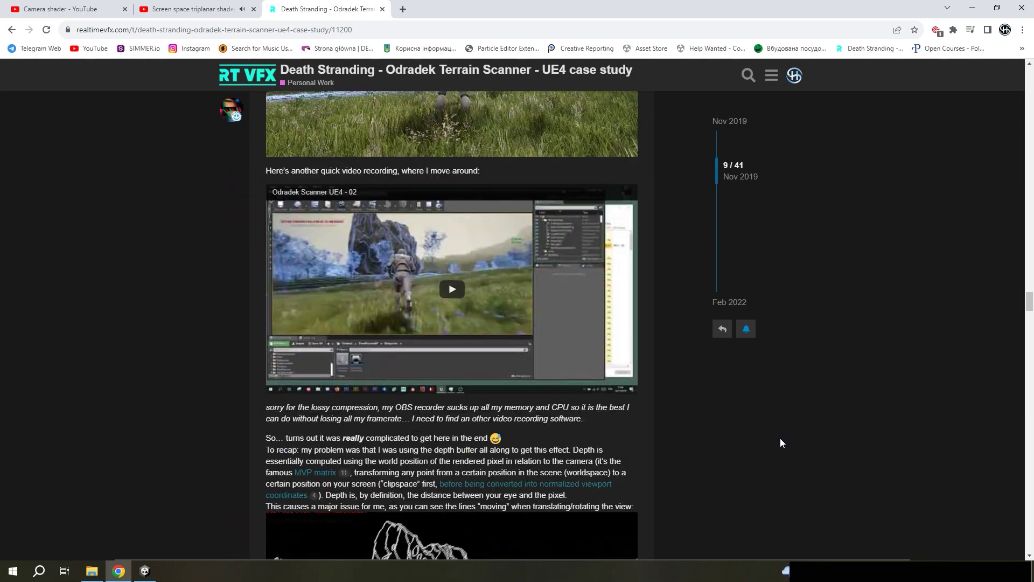
scroll(780, 438, "down", 5)
scroll(779, 437, "down", 5)
scroll(779, 436, "down", 5)
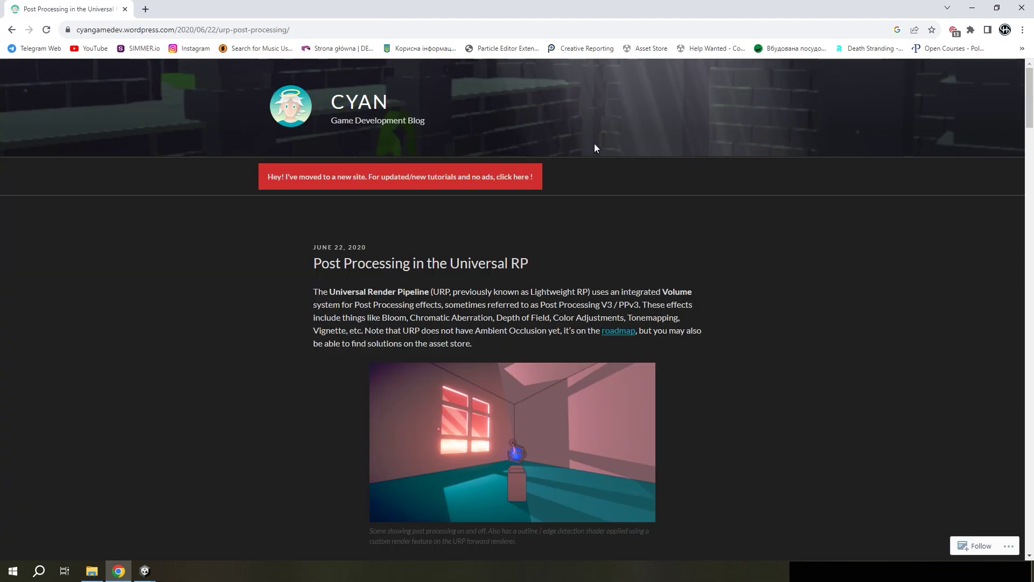
- Select the Blit code listing's lines 1–101 on the blog for copying, then return to Unity
left_click_drag(1031, 105, 1031, 422)
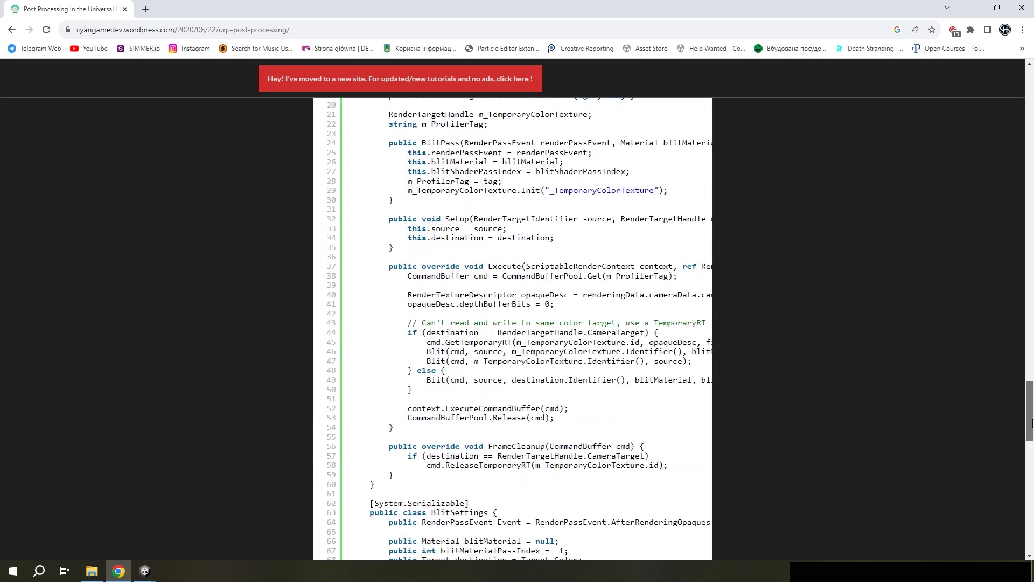
scroll(1031, 422, "up", 4)
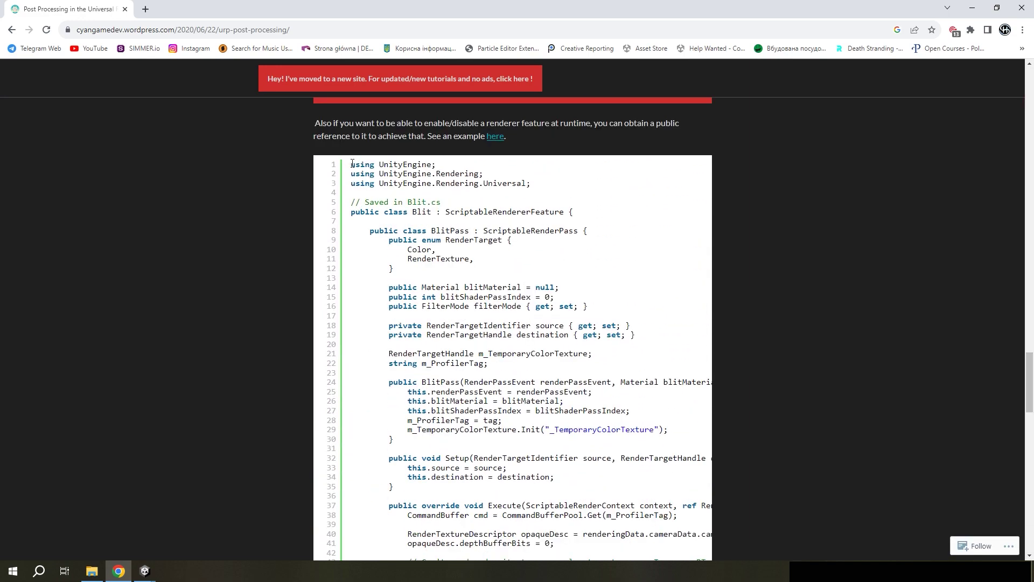
left_click_drag(352, 163, 386, 355)
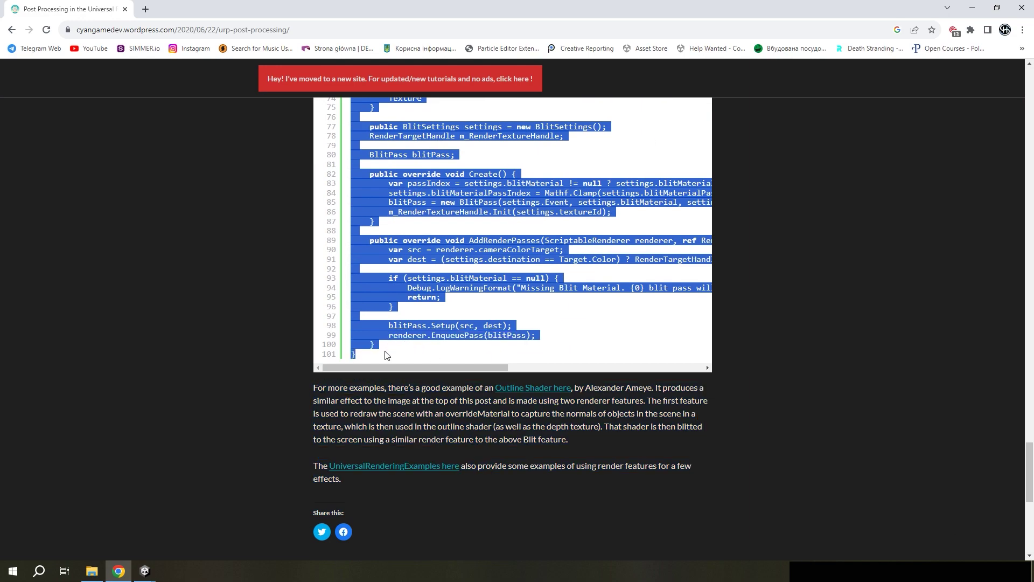
left_click(430, 291)
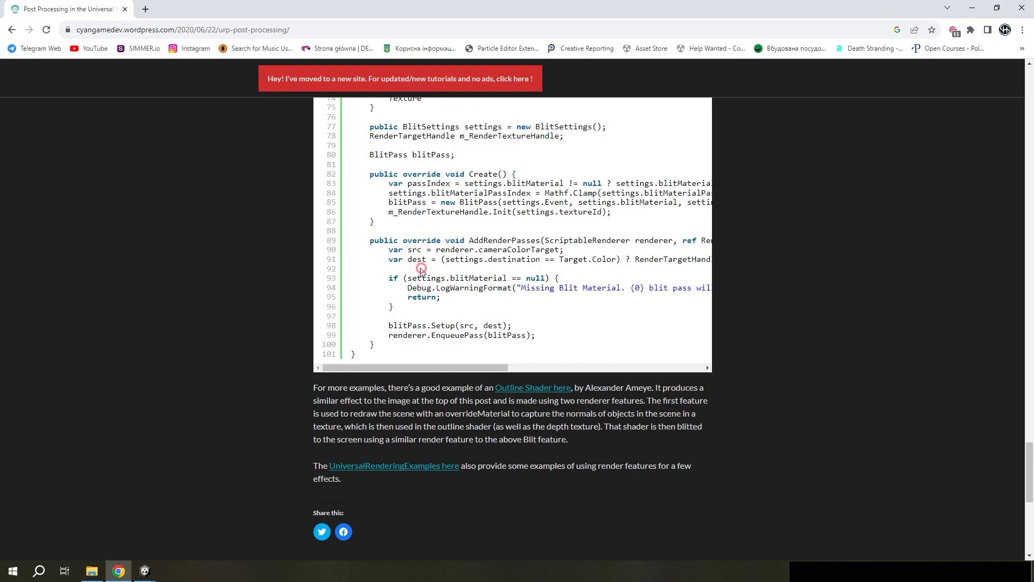
left_click(139, 571)
- Create a C# script named Blit in Hovl Studio/new and open it in Visual Studio
right_click(134, 472)
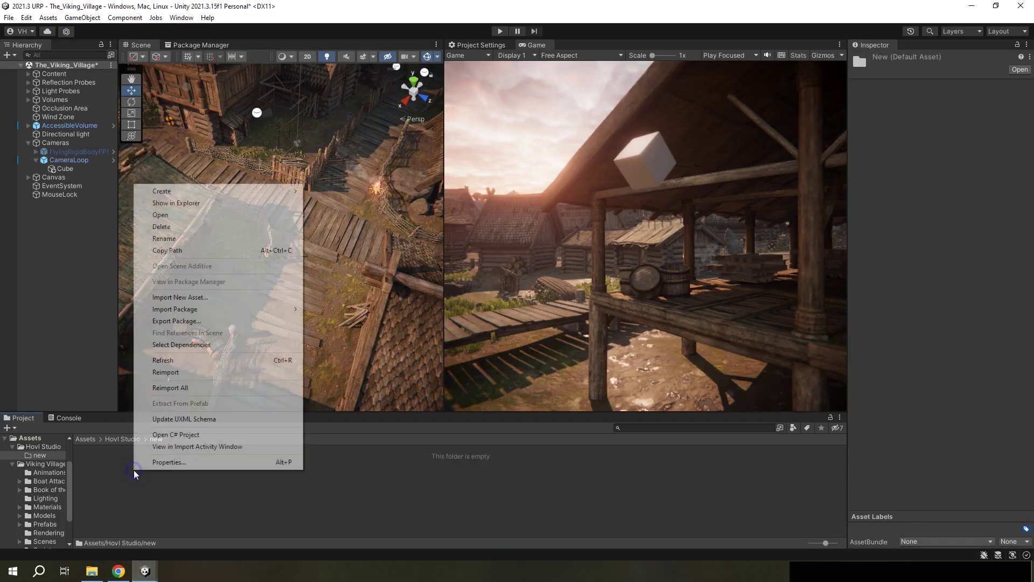
mouse_move(175, 195)
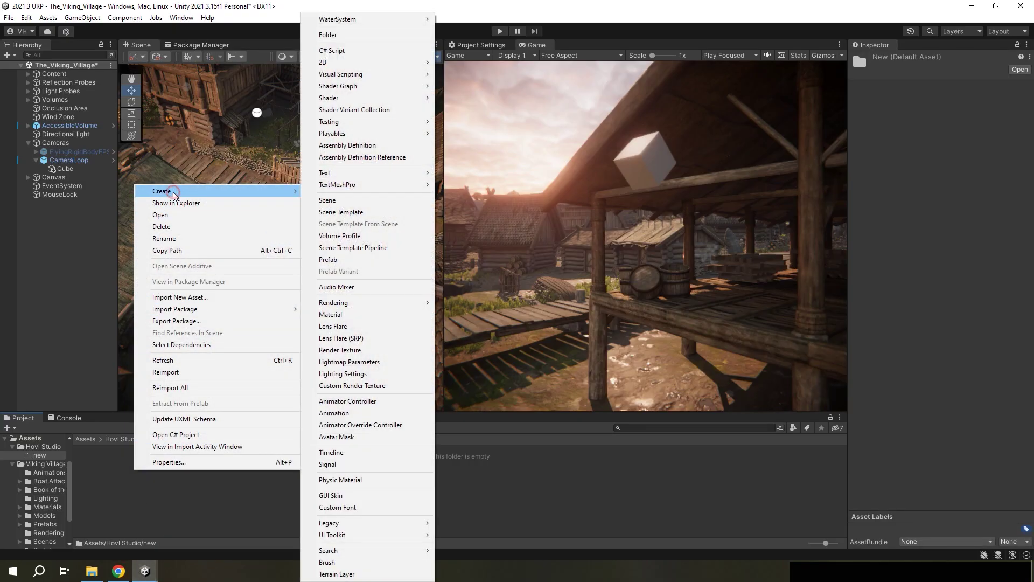
left_click(346, 52)
type("Bill")
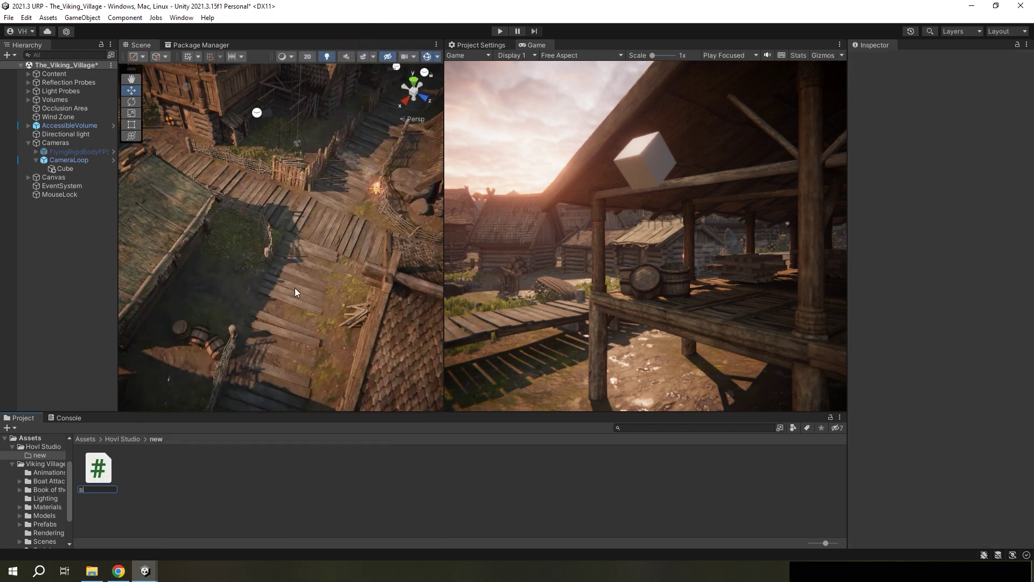
key("Return")
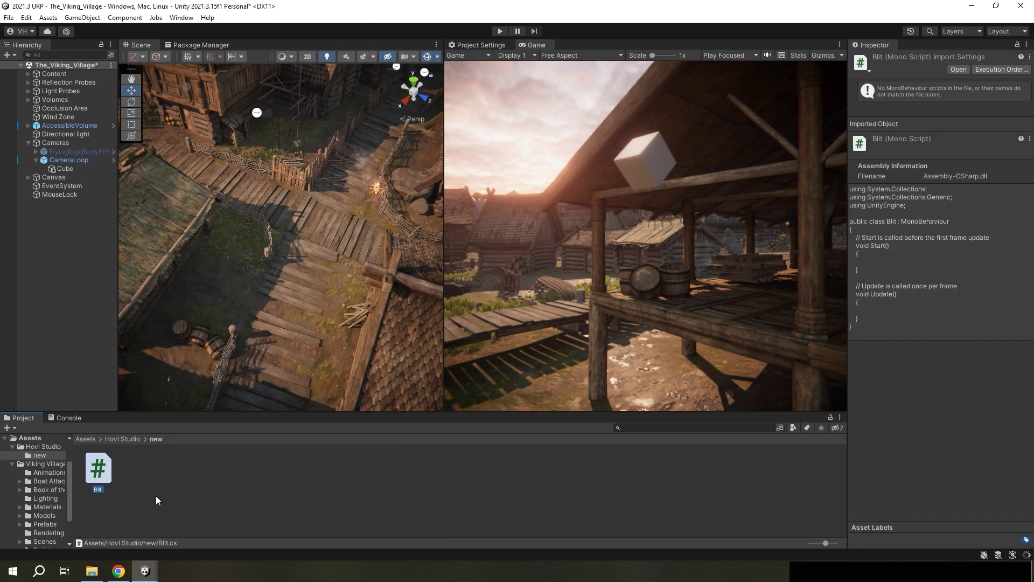
double_click(92, 473)
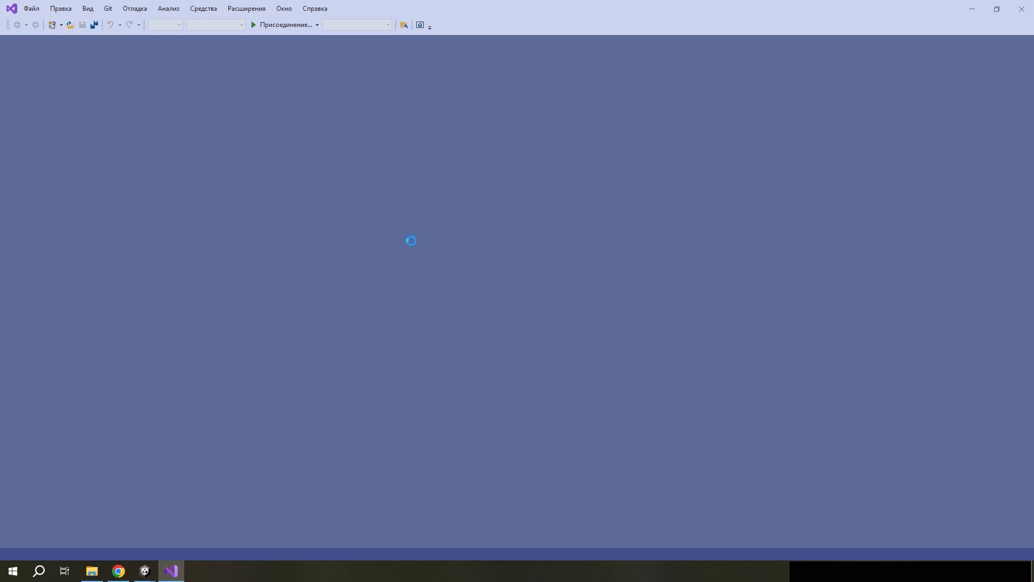
- Replace the Blit.cs template with the copied Blit renderer feature code and save it
key("ctrl+a")
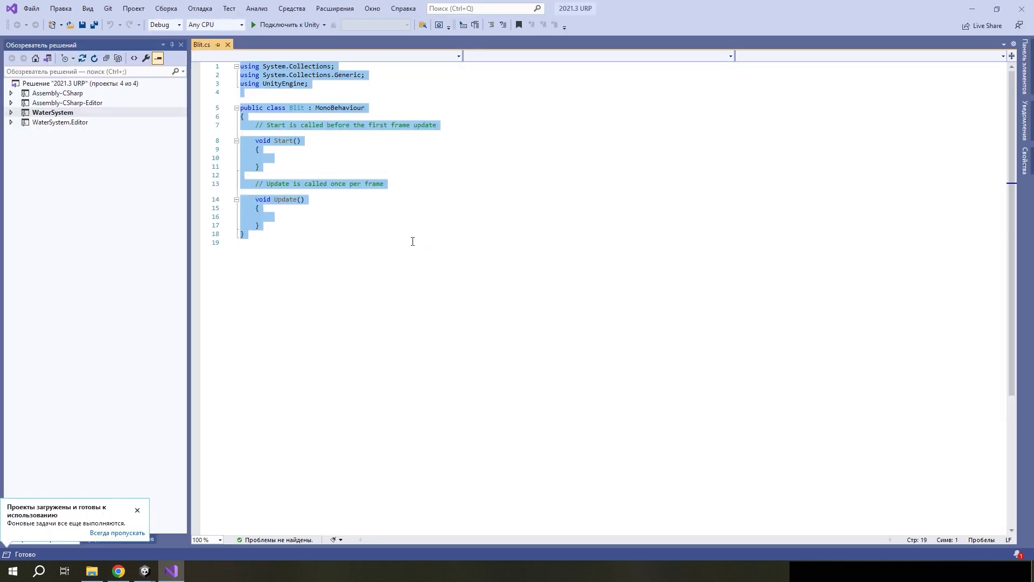
key("ctrl+v")
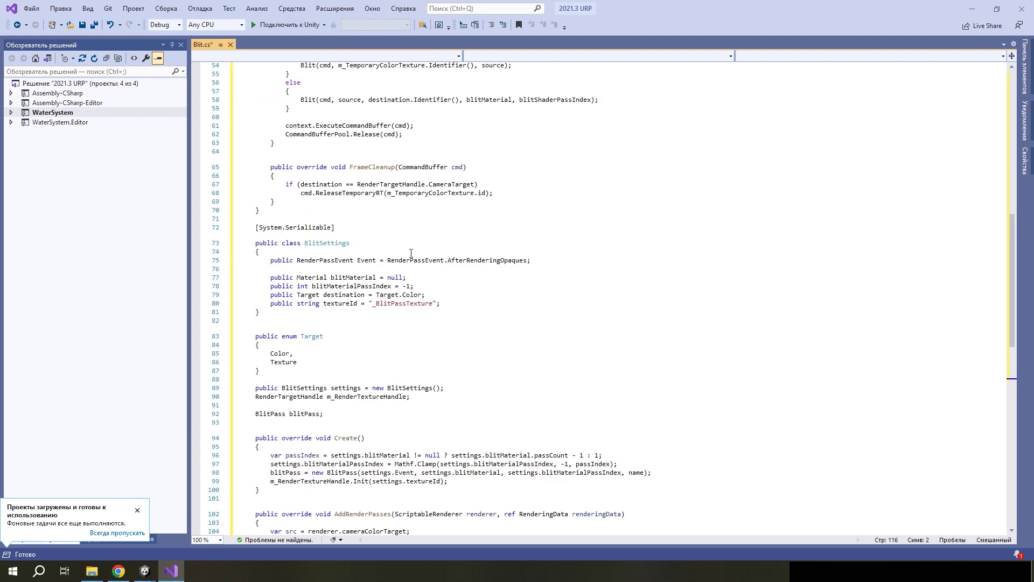
left_click(84, 26)
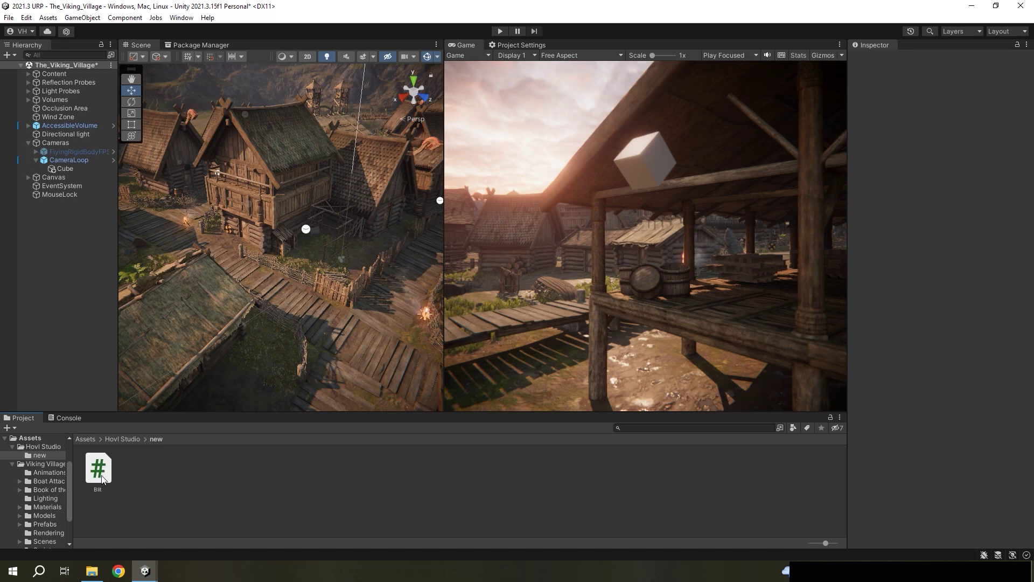
- Create an unlit URP shader graph named ScreenScanner in the Hovl Studio/new folder
right_click(153, 472)
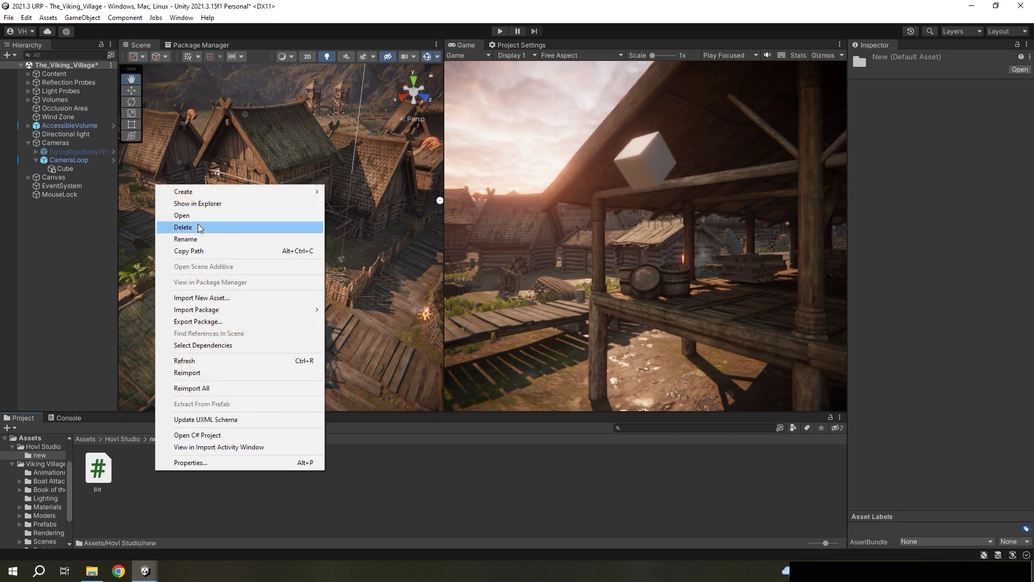
left_click(198, 192)
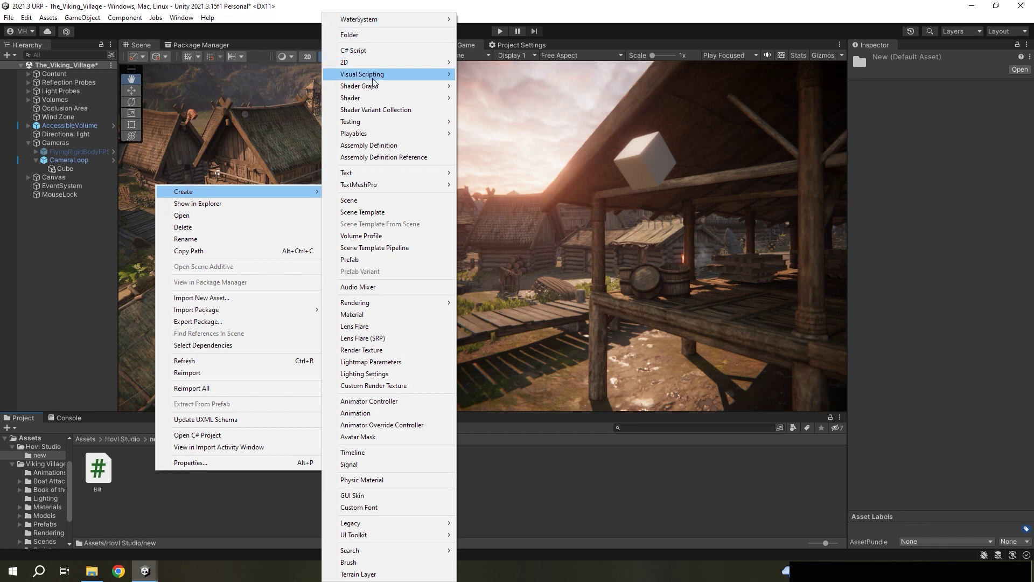
mouse_move(409, 86)
mouse_move(479, 90)
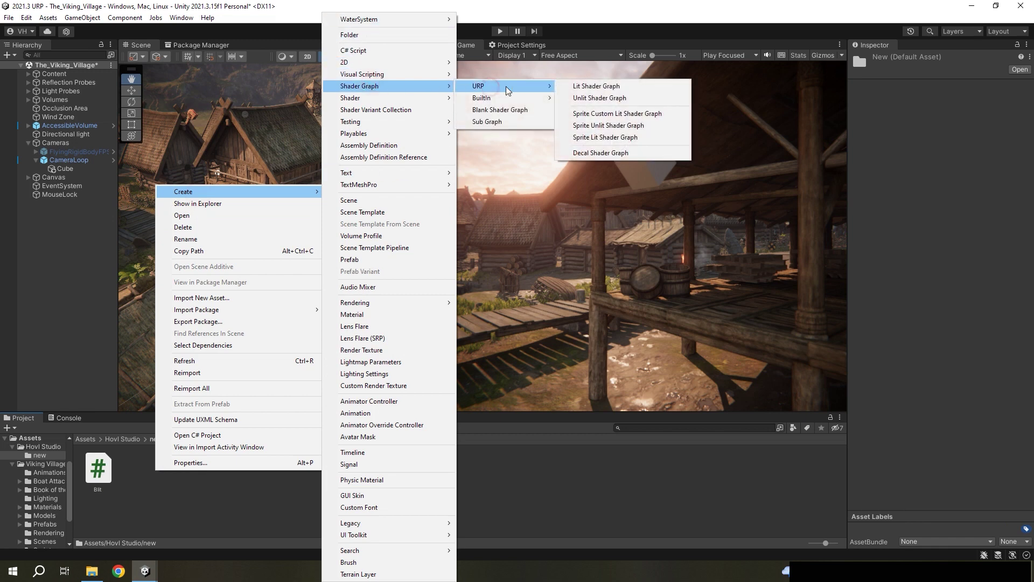
left_click(595, 98)
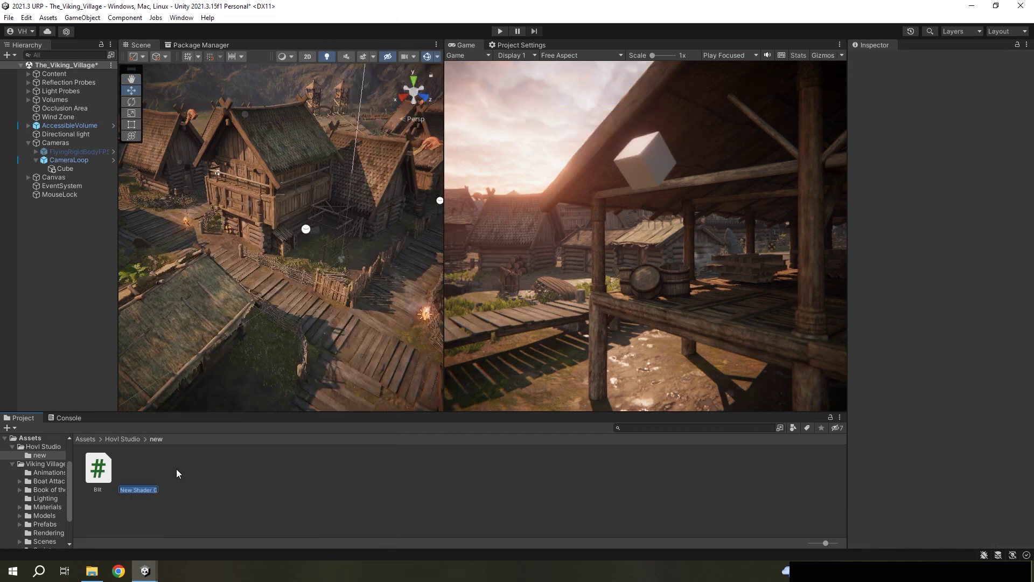
left_click(149, 480)
left_click(146, 490)
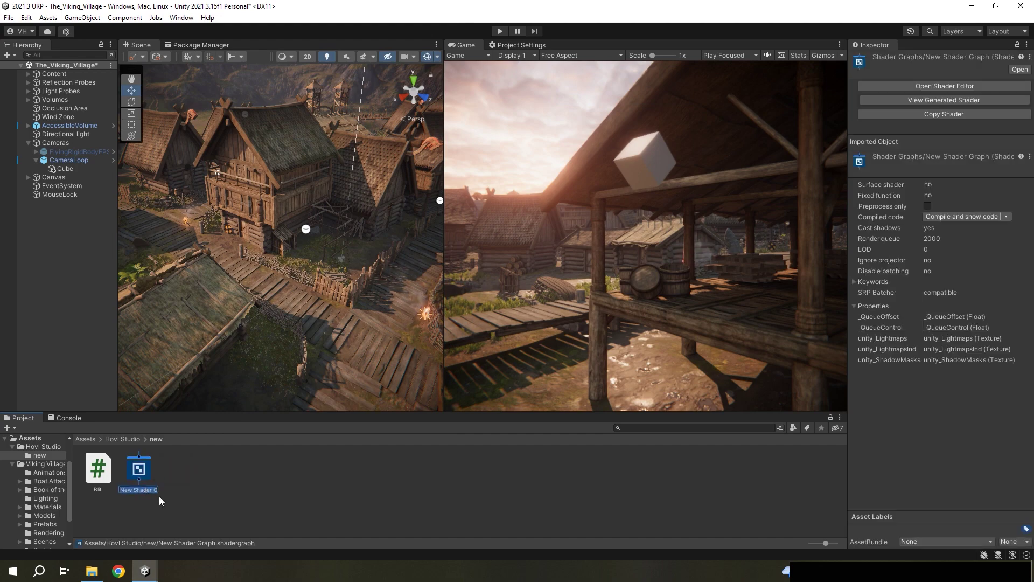
type("creenScanner")
key("Return")
- Create a ScreenScanner material from the ScreenScanner shader graph
right_click(135, 483)
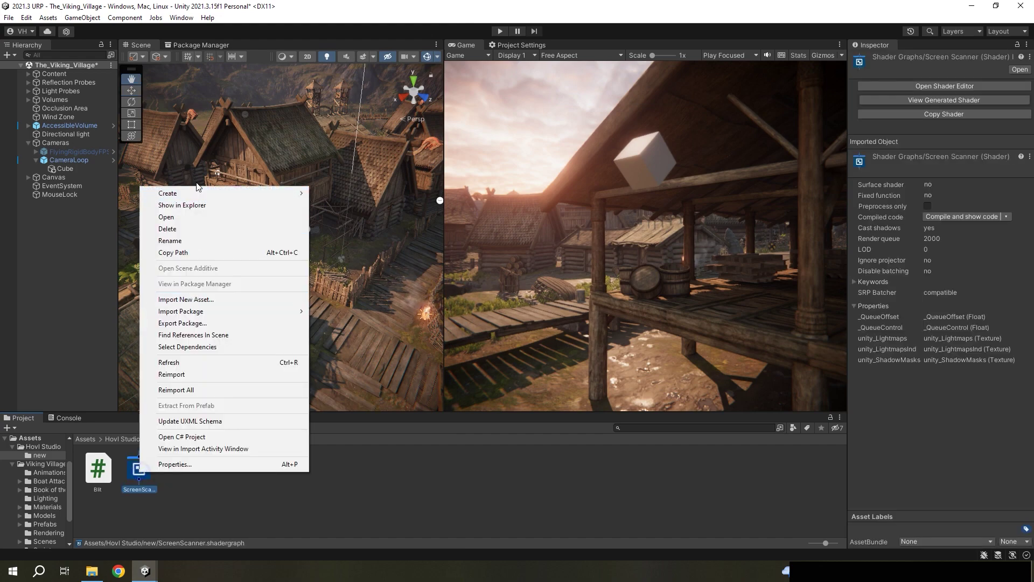
mouse_move(193, 196)
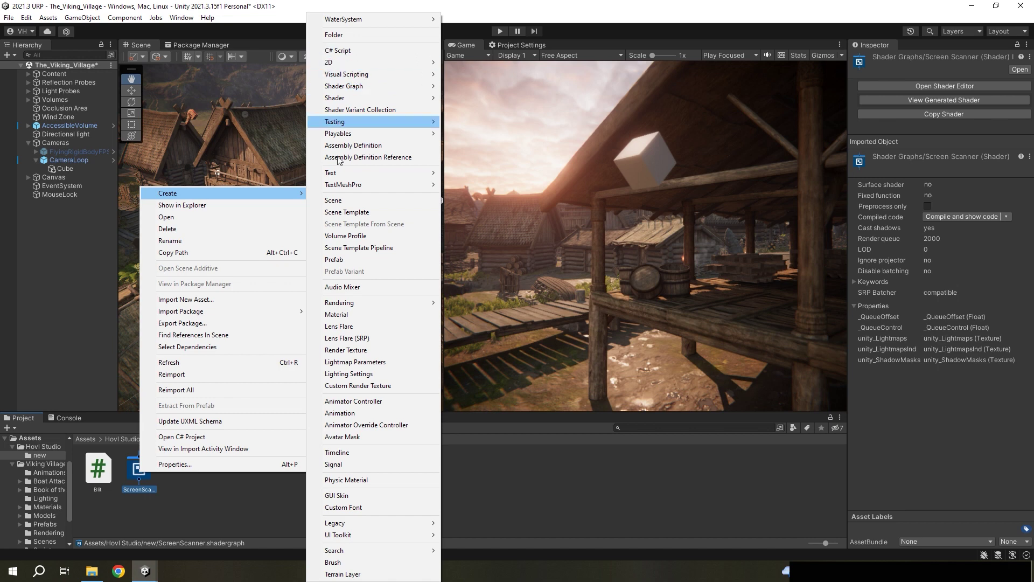
left_click(337, 315)
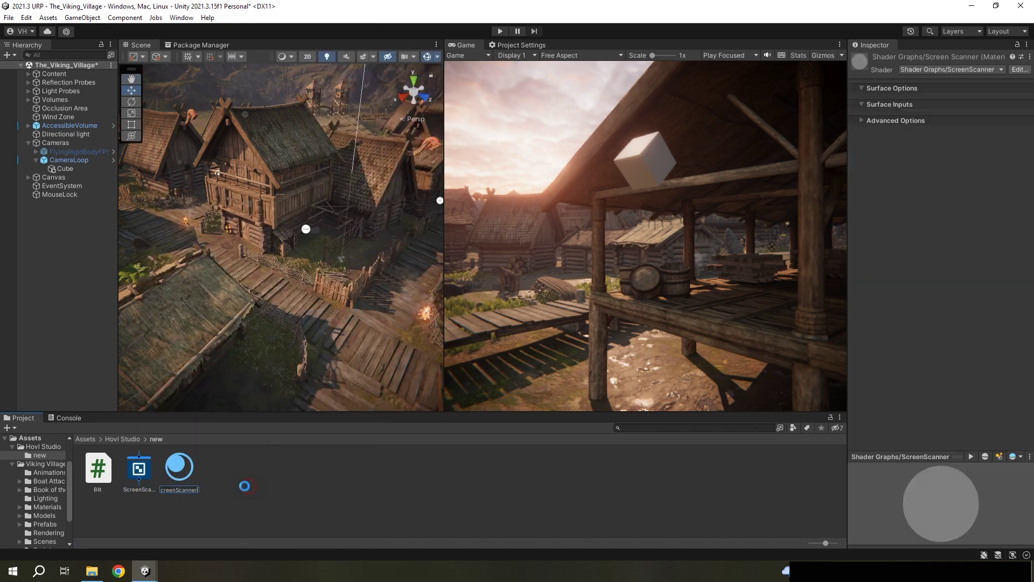
key("Return")
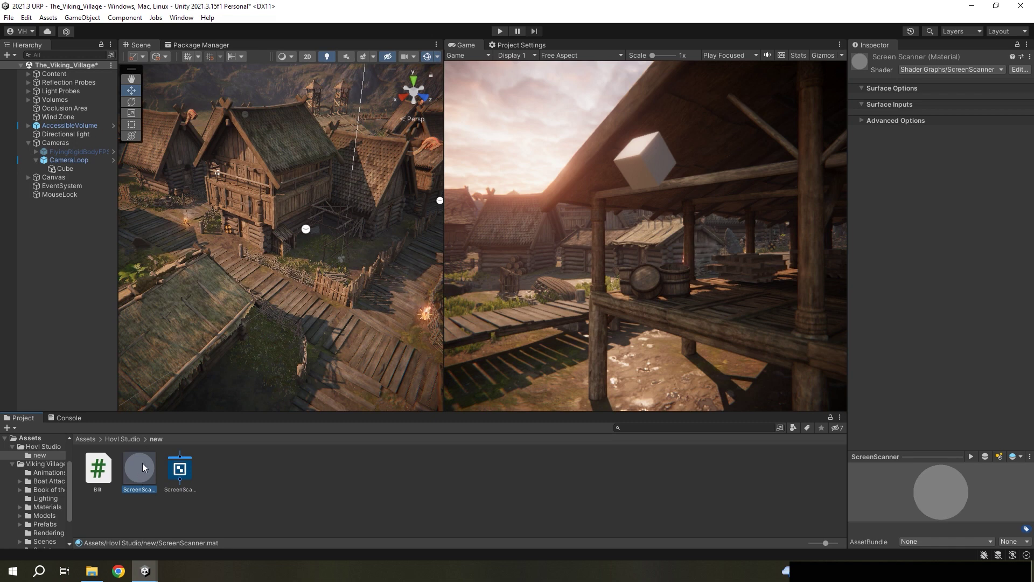
- Add a Blit renderer feature to the Viking Village renderer, running After Rendering Transparents
left_click(512, 46)
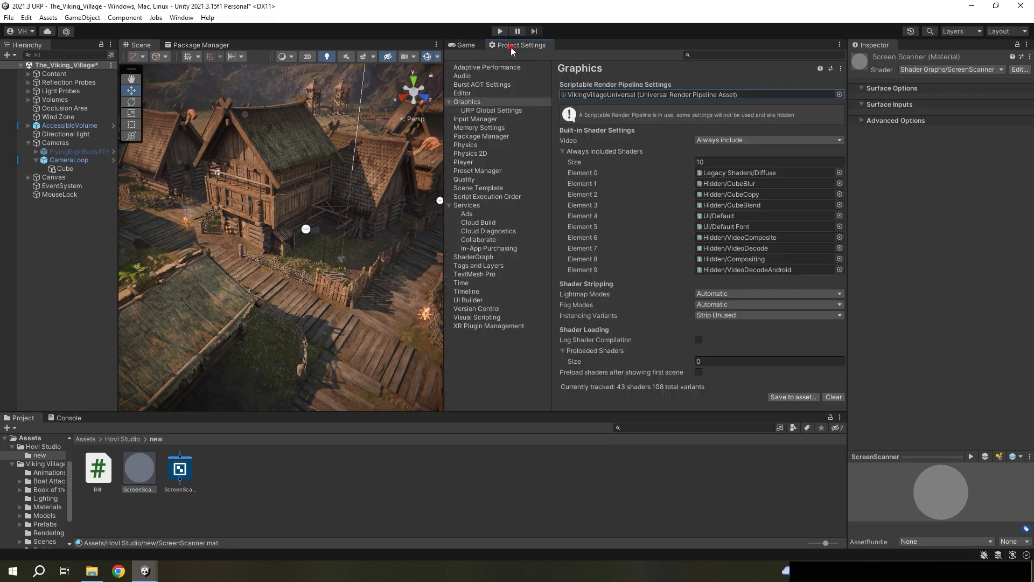
left_click(589, 94)
left_click(218, 469)
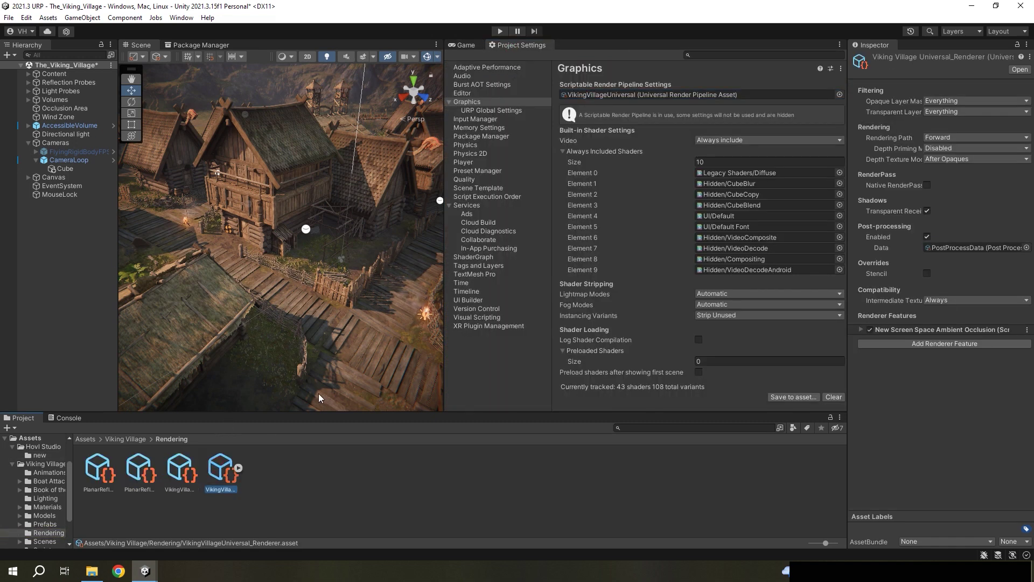
left_click(940, 345)
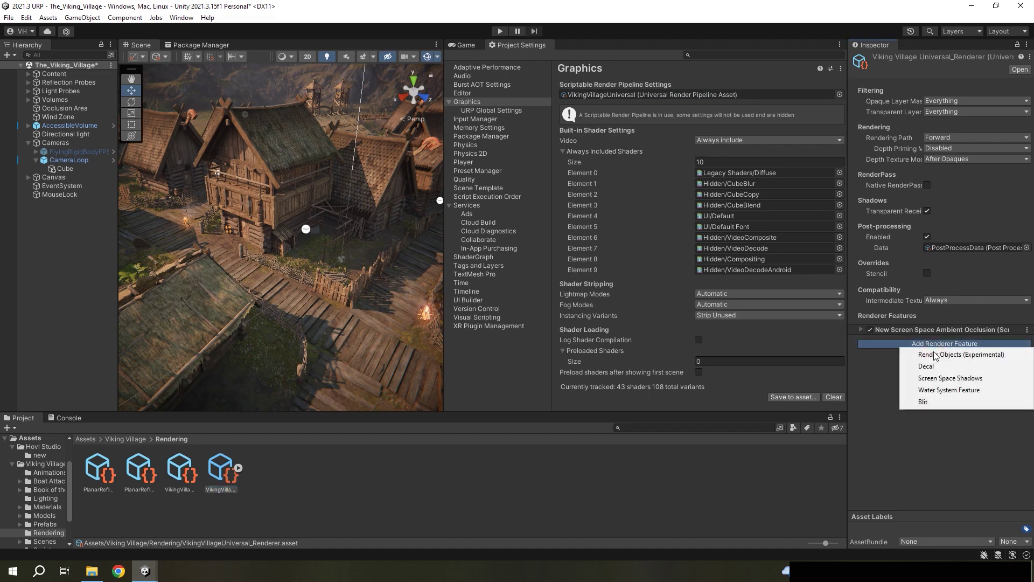
left_click(924, 402)
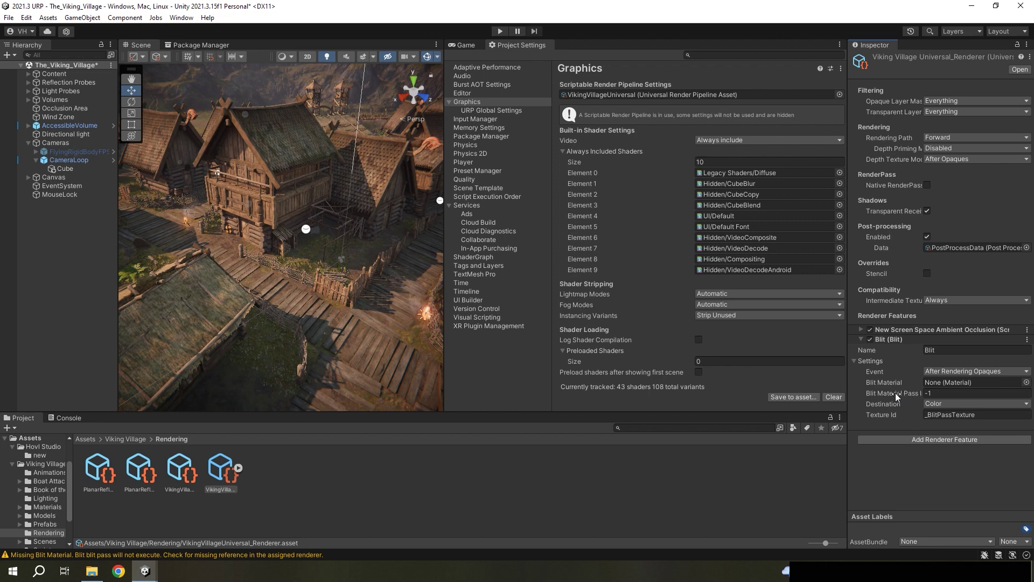
type("0")
left_click(941, 373)
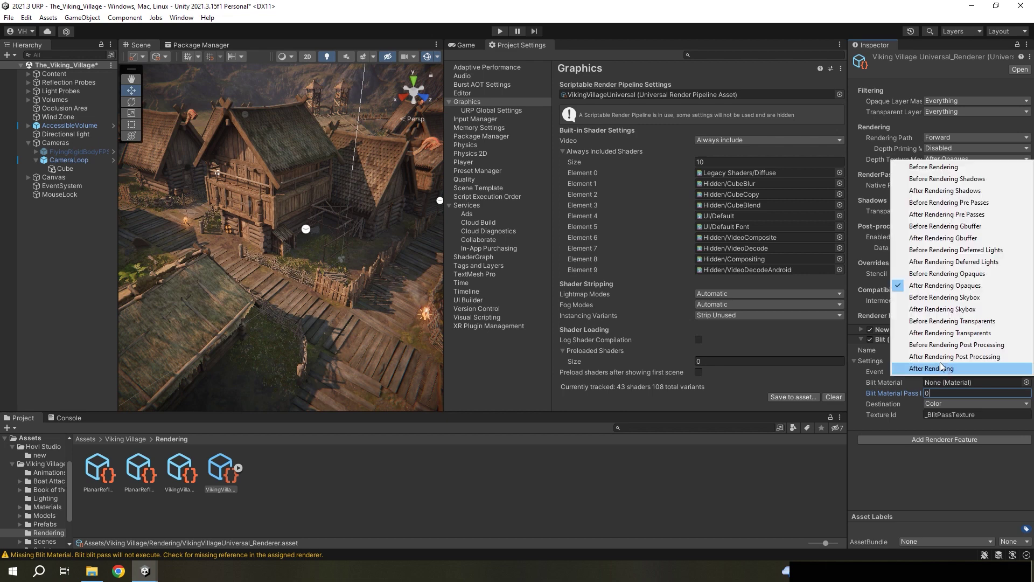
left_click(941, 333)
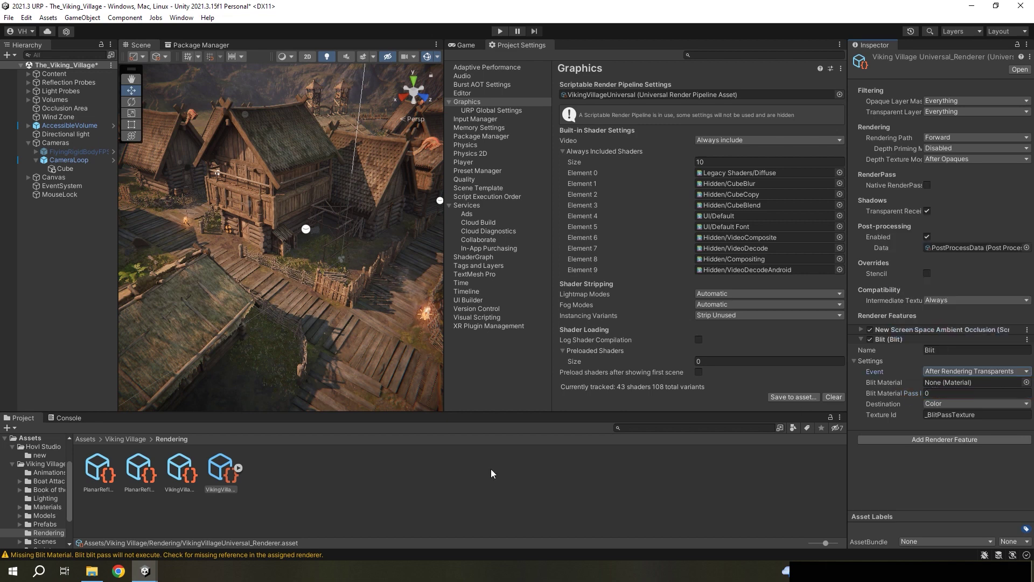
- Assign the ScreenScanner material as the Blit Material and open the ScreenScanner shader graph
left_click(30, 459)
left_click_drag(139, 468, 949, 389)
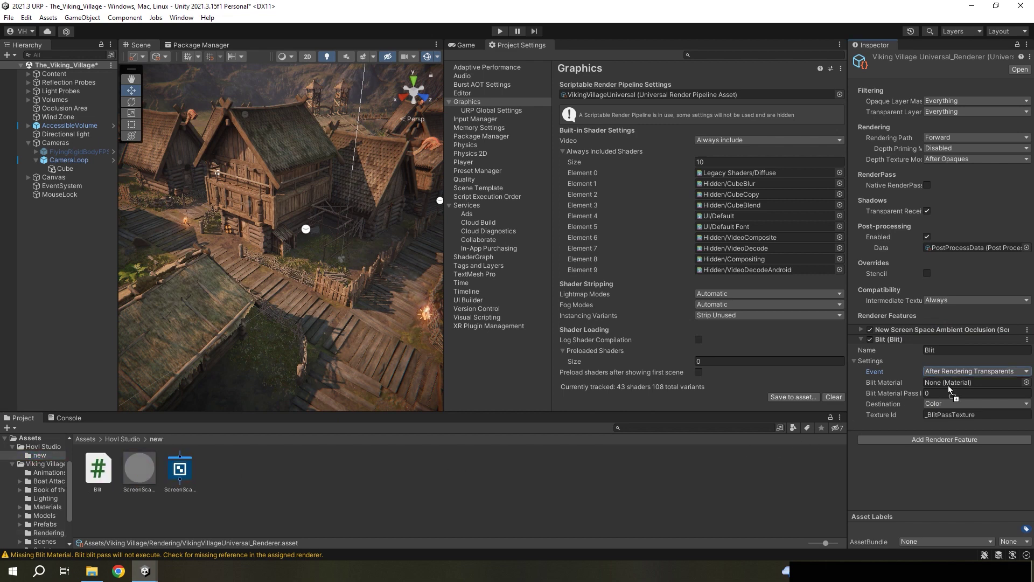
mouse_move(313, 183)
left_mouse_down("alt")
mouse_move(357, 216)
mouse_move(306, 195)
mouse_move(334, 210)
left_mouse_up("alt")
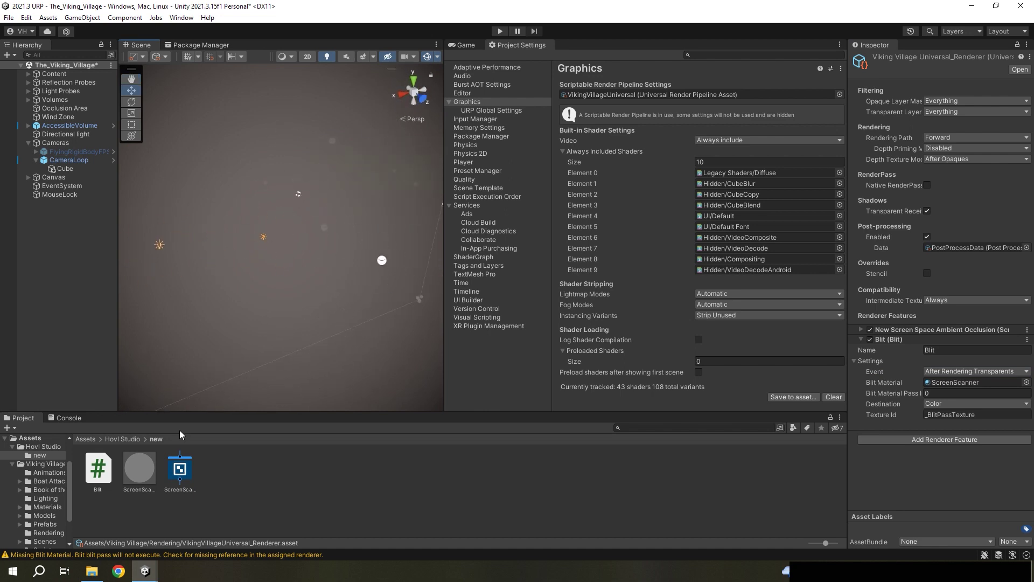
left_click(180, 468)
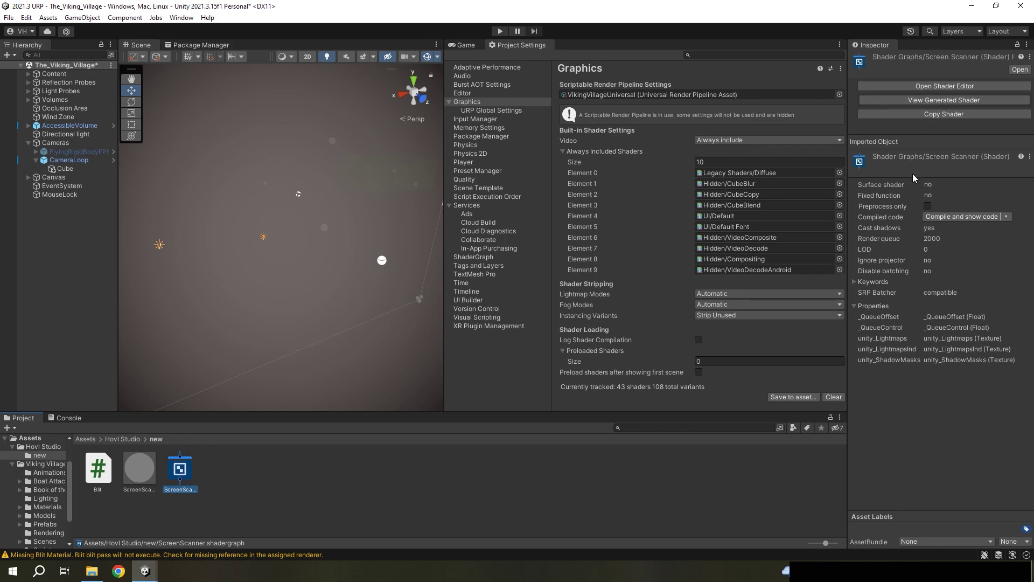
left_click(944, 86)
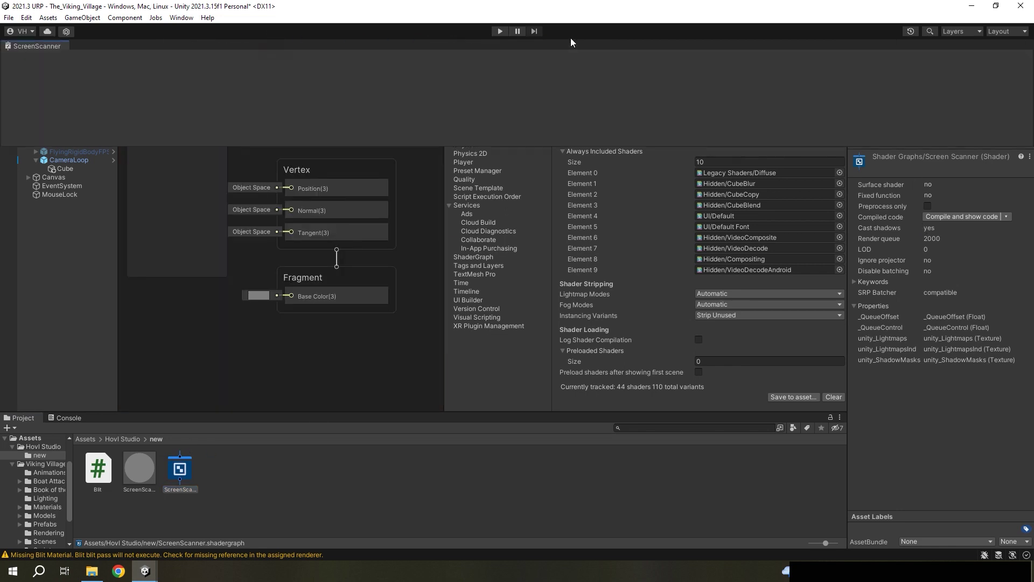
- Add a Texture2D property MainTex and feed it into a Sample Texture 2D node
left_click(570, 44)
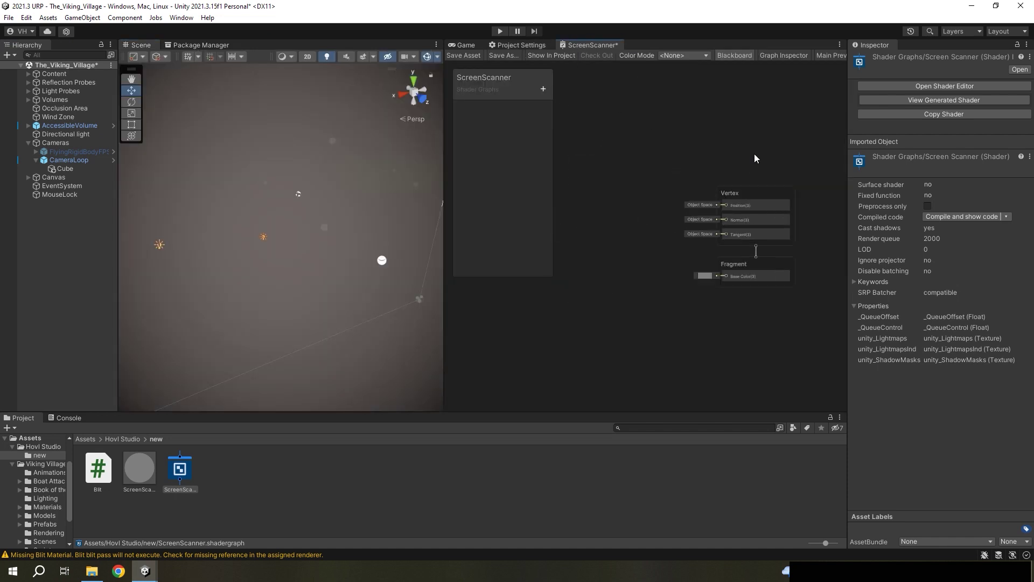
left_click(543, 89)
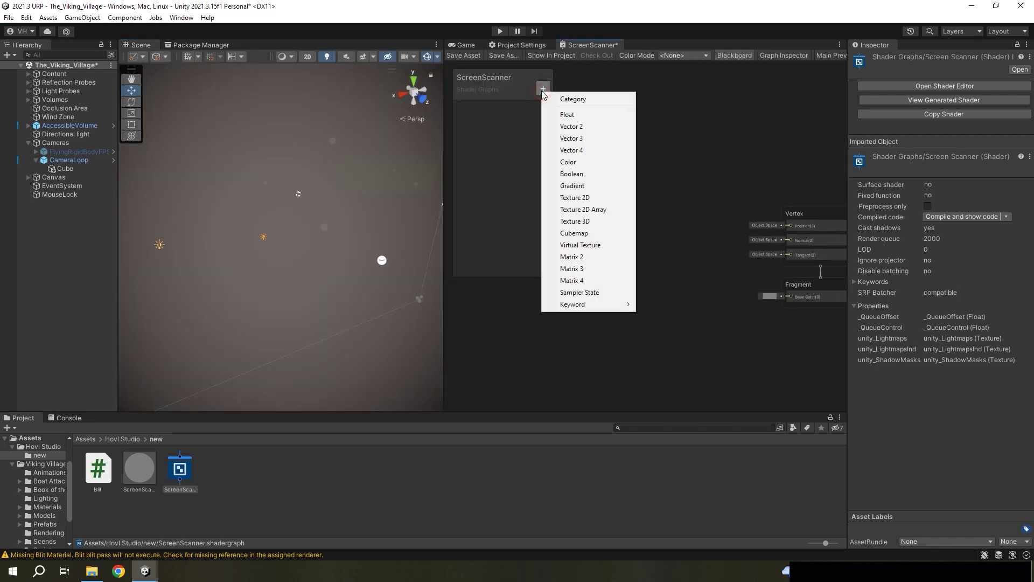
left_click(583, 199)
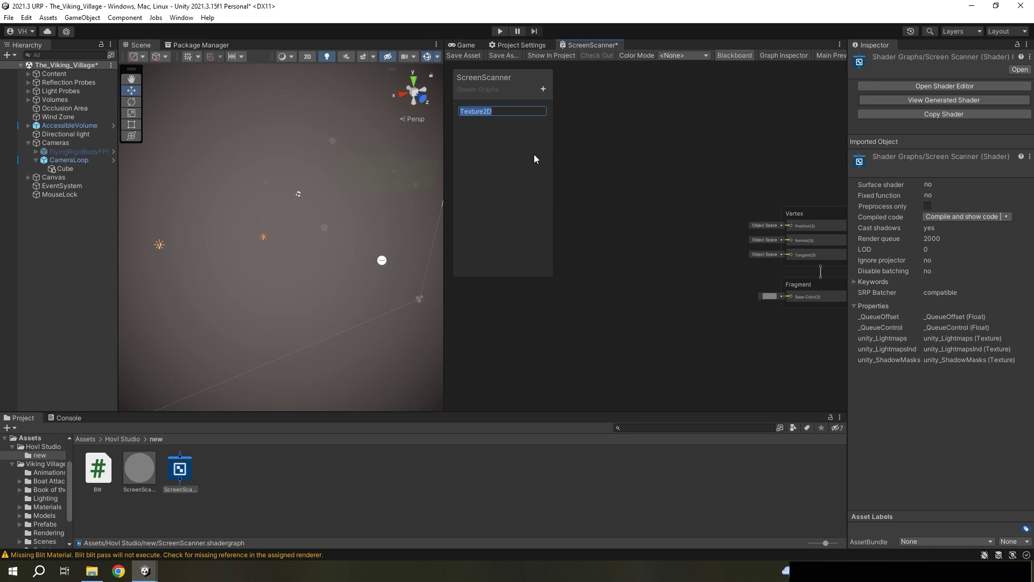
type("MainTex")
left_click(511, 132)
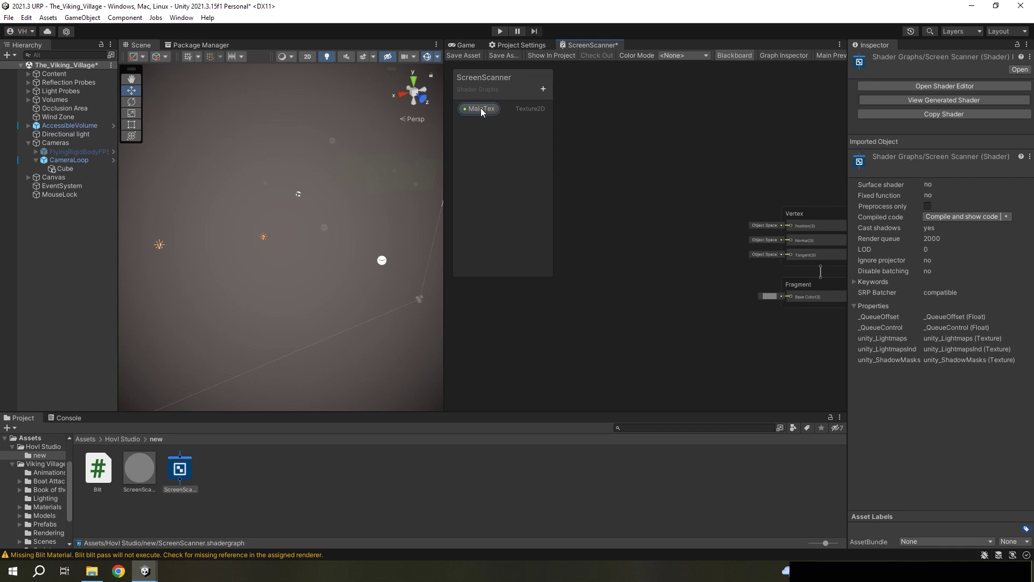
mouse_move(608, 164)
left_mouse_down()
mouse_move(709, 216)
mouse_move(698, 174)
left_mouse_up()
type("sample")
left_click(741, 250)
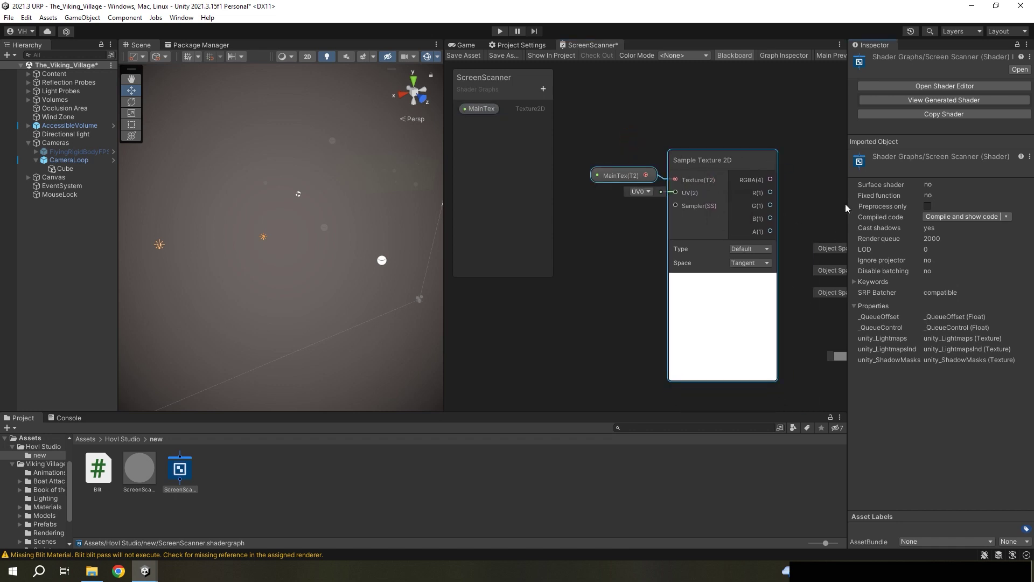
- Wire the sampled RGBA into Fragment Base Color, save the graph, and switch to the forum thread
scroll(778, 181, "down", 1)
middle_click_drag(777, 180, 673, 173)
scroll(673, 173, "up", 1)
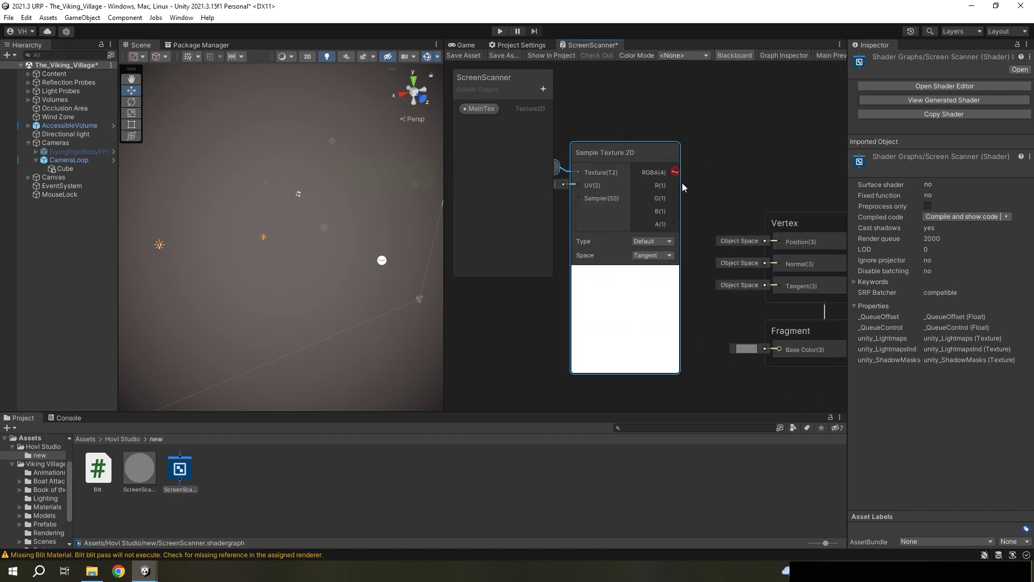
mouse_move(674, 172)
left_mouse_down()
mouse_move(760, 336)
mouse_move(776, 349)
left_mouse_up()
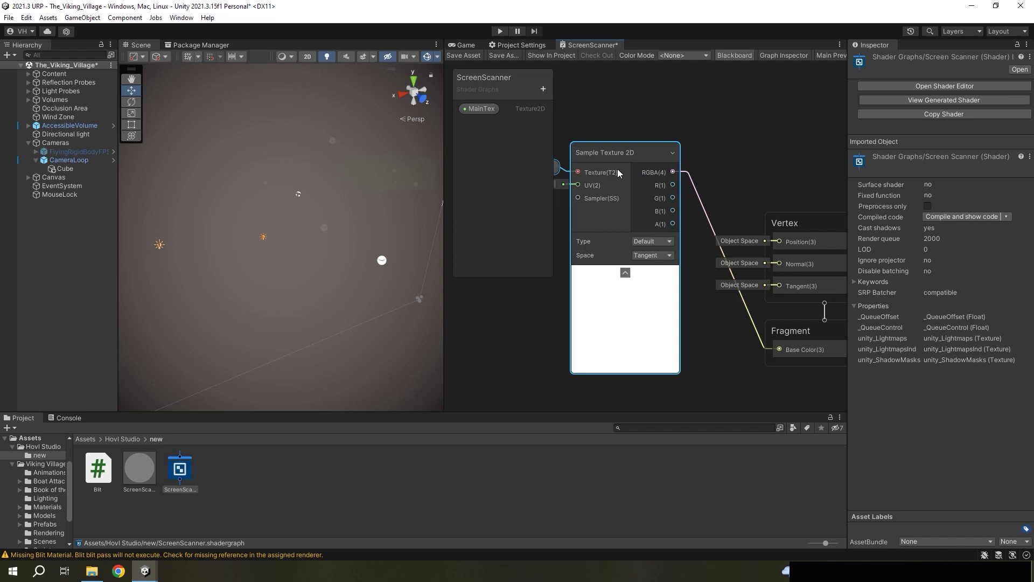
left_click(462, 57)
right_click_drag(353, 230, 389, 272)
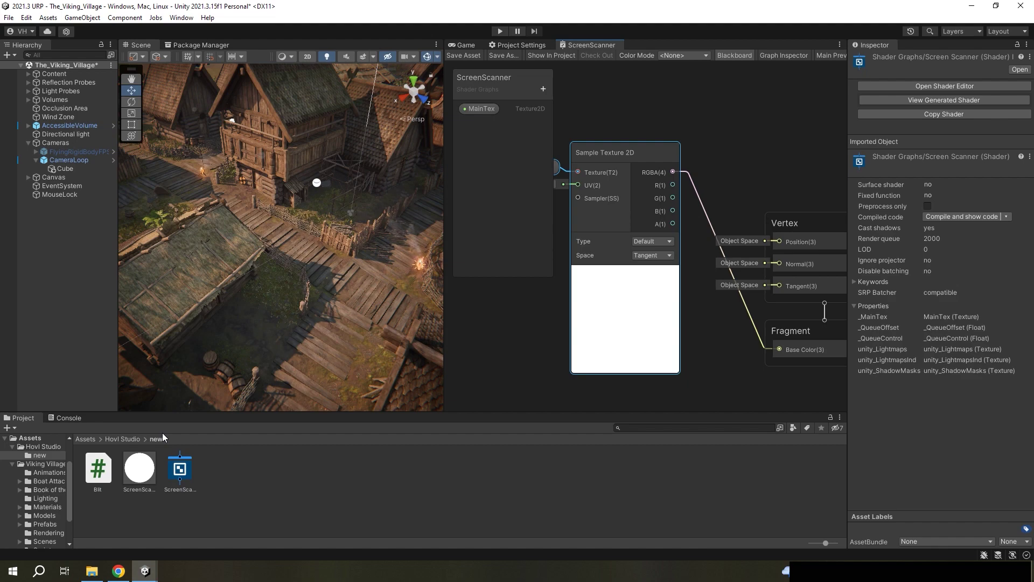
left_click(118, 571)
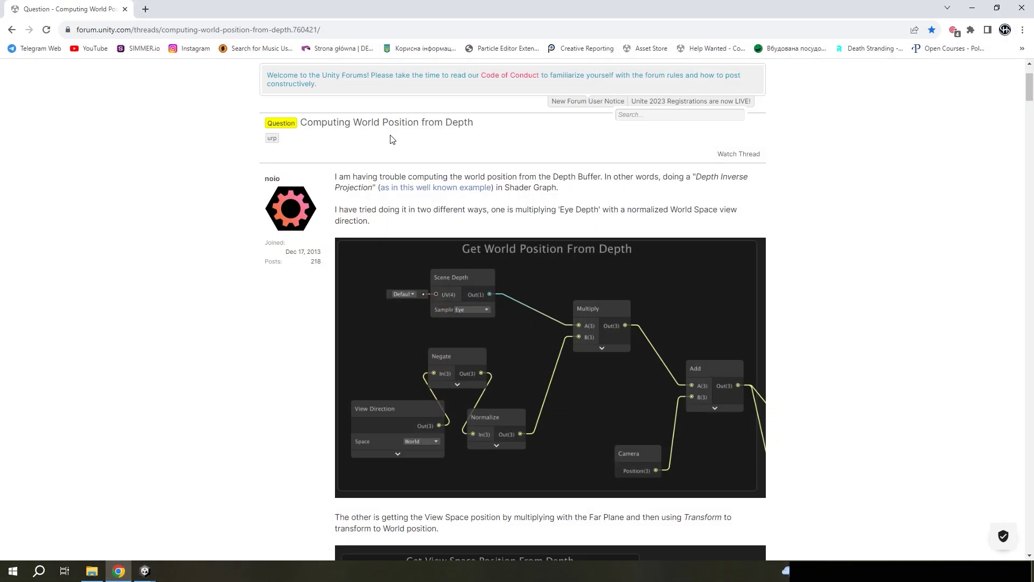
- Enlarge and pan the forum's Screen Position to World Position graph image, then return to Unity
left_click_drag(1028, 86, 1030, 371)
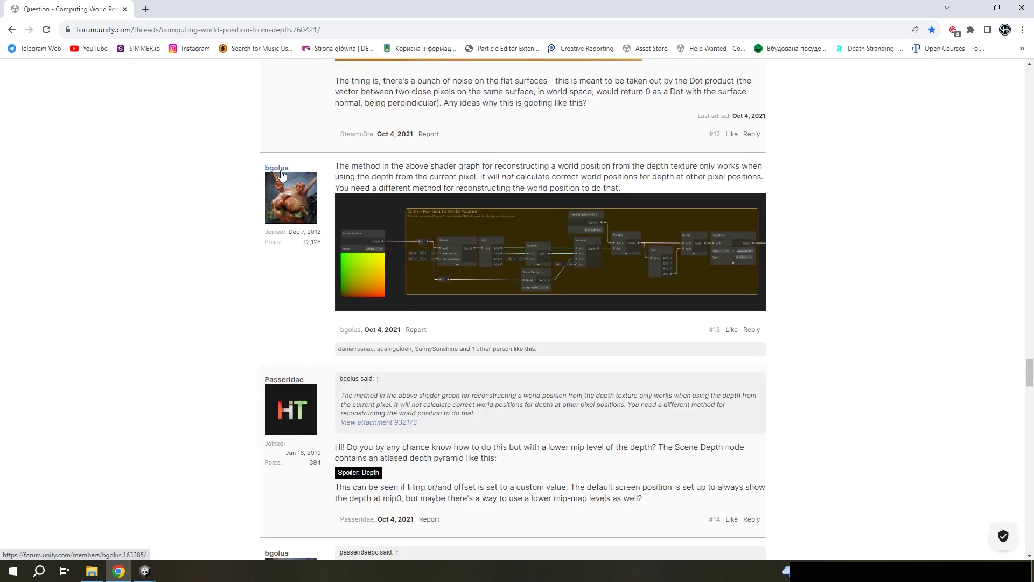
left_click(522, 244)
mouse_move(430, 556)
left_mouse_down()
mouse_move(542, 556)
mouse_move(312, 546)
left_mouse_up()
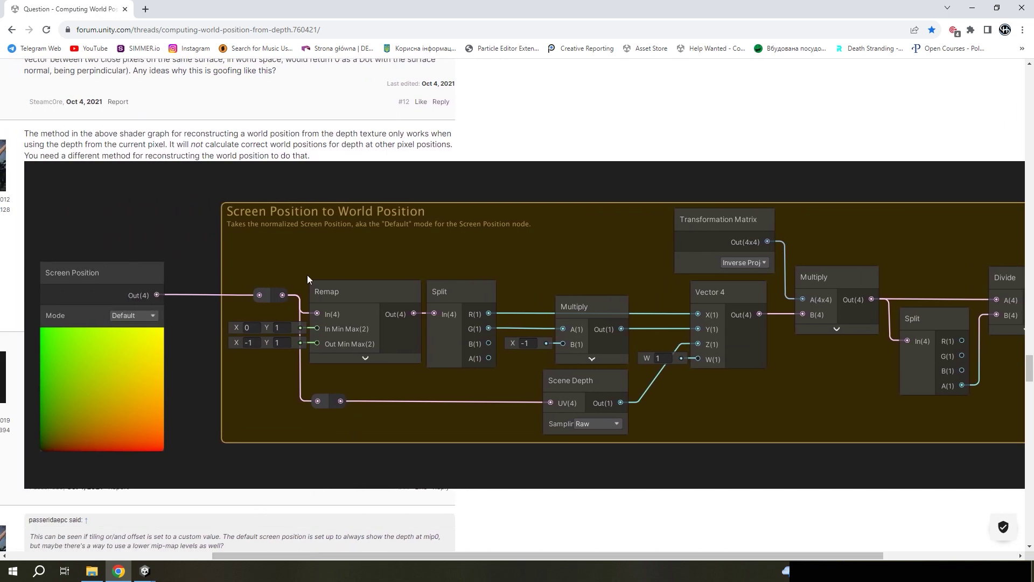
left_click_drag(559, 555, 691, 555)
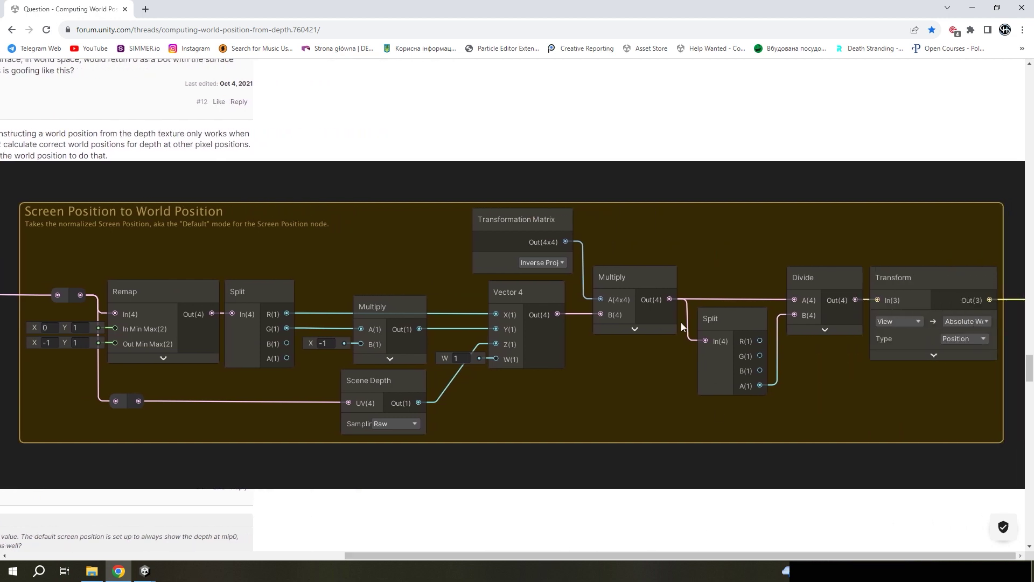
key("alt+Tab")
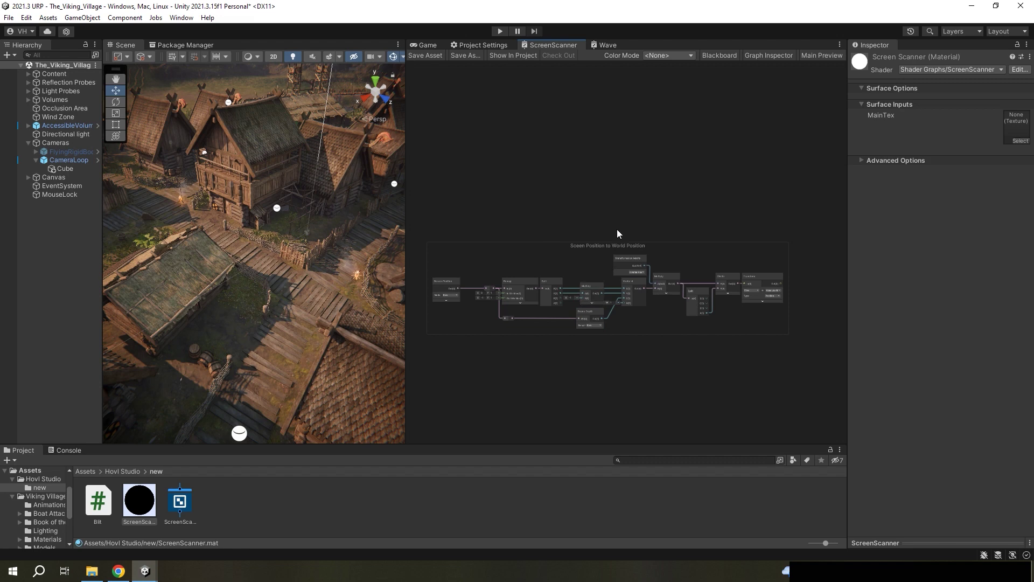
- Add a Distance node fed by the world position output
scroll(651, 268, "up", 3)
scroll(647, 220, "up", 3)
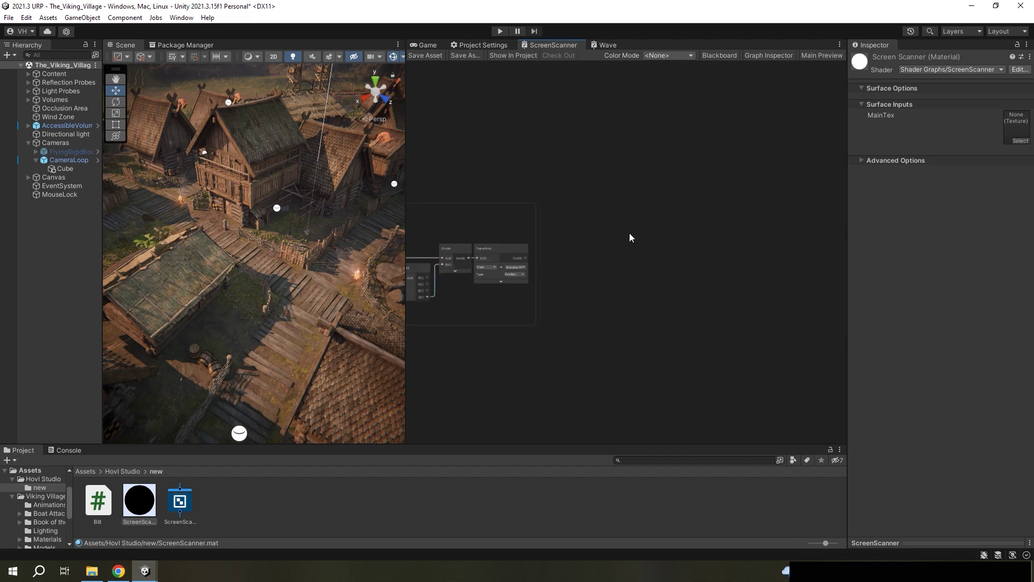
left_click_drag(437, 256, 606, 263)
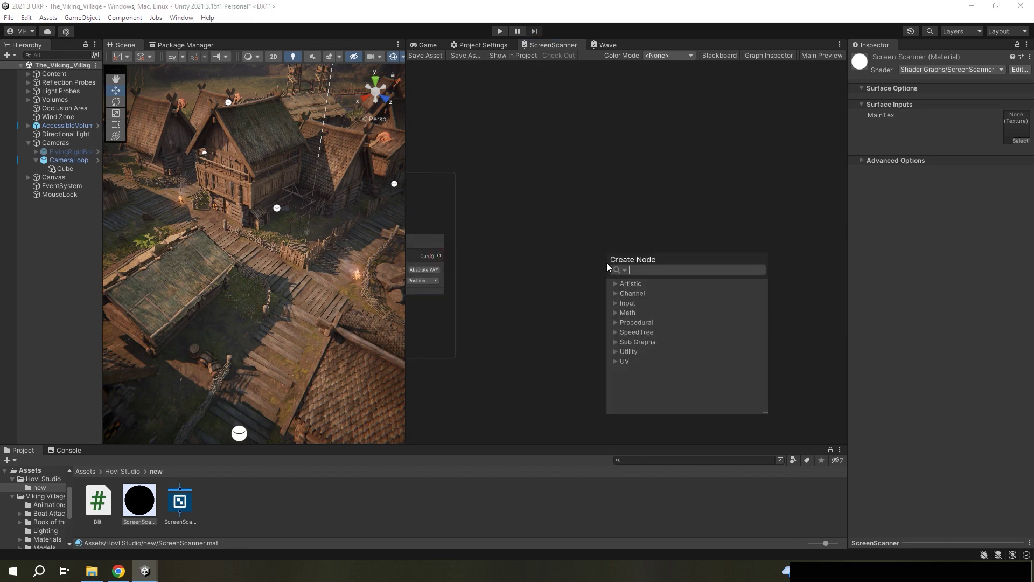
type("distance")
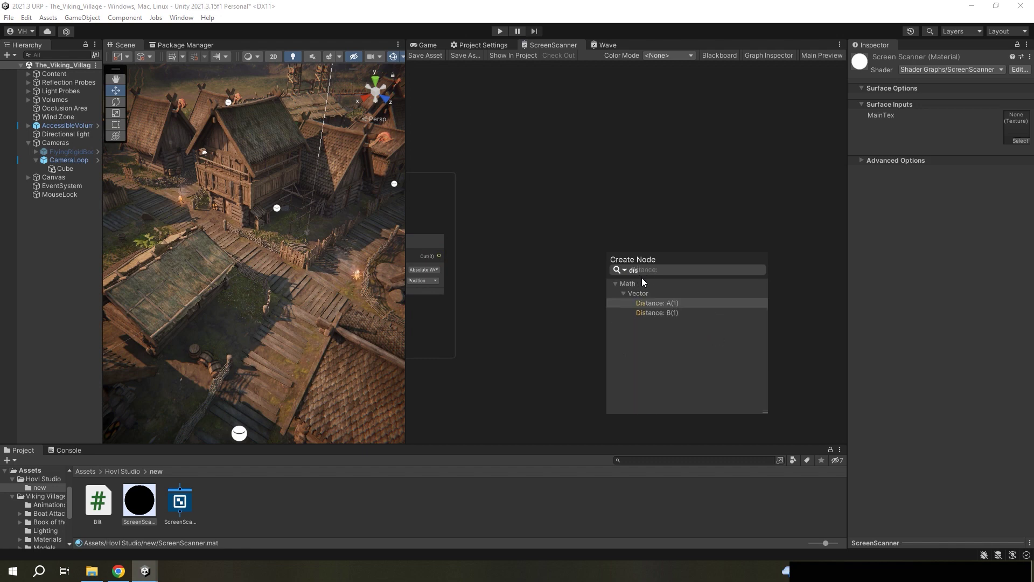
key("Return")
left_click_drag(636, 278, 636, 263)
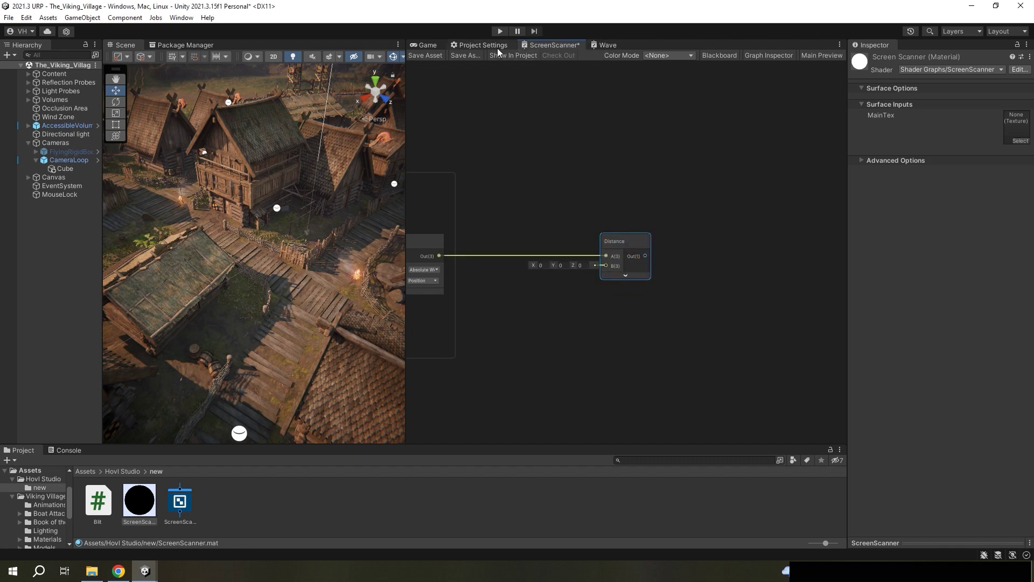
- Add a Vector3 Position property and wire it into the Distance node's B input
left_click(714, 56)
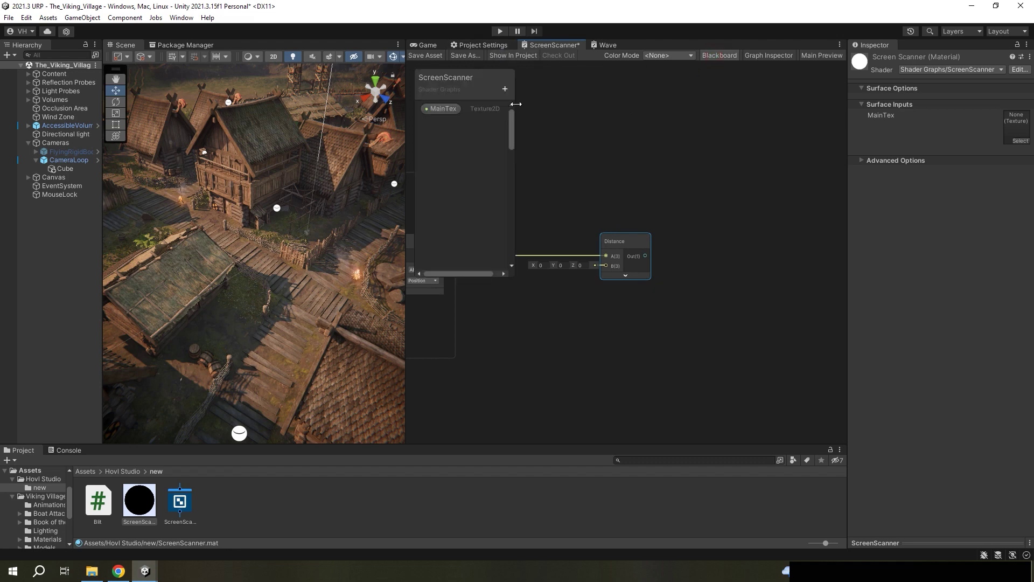
left_click(504, 88)
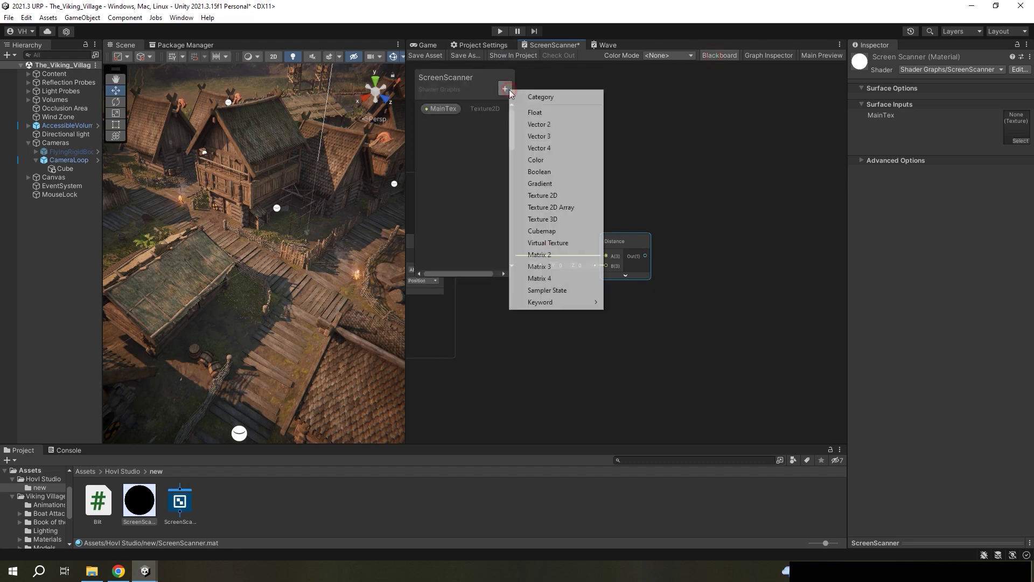
left_click(540, 136)
left_click(464, 147)
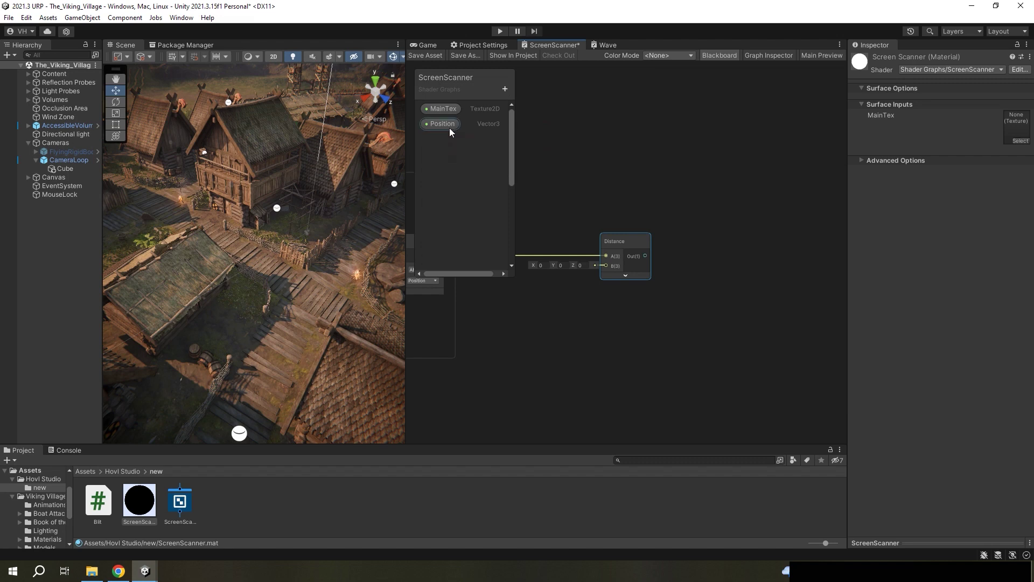
left_click_drag(450, 129, 566, 202)
mouse_move(550, 274)
left_mouse_down()
mouse_move(552, 284)
mouse_move(606, 265)
mouse_move(572, 273)
left_mouse_up()
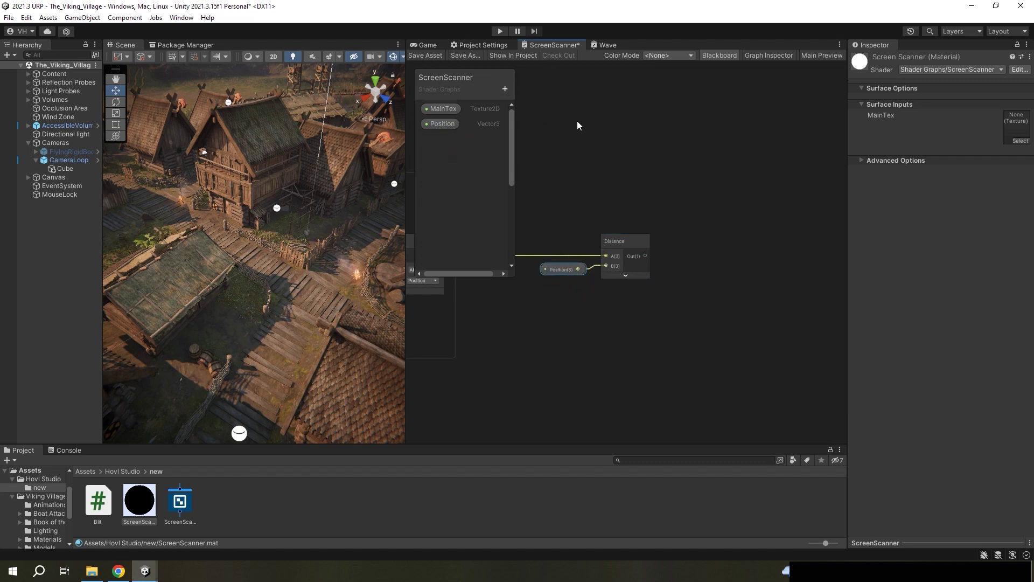
- Divide the Distance output by a new Float property named Range
left_click_drag(641, 256, 702, 270)
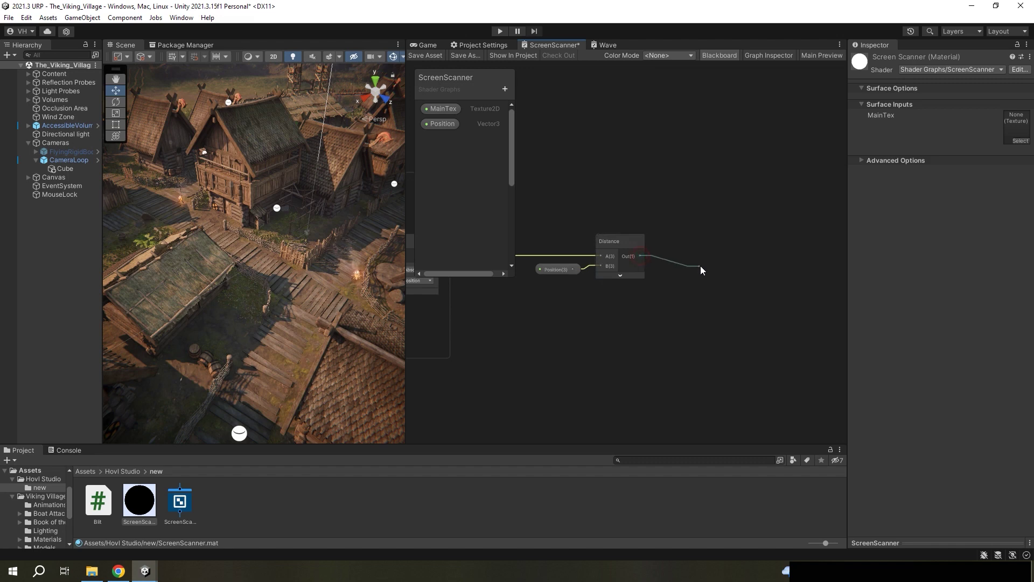
type("div")
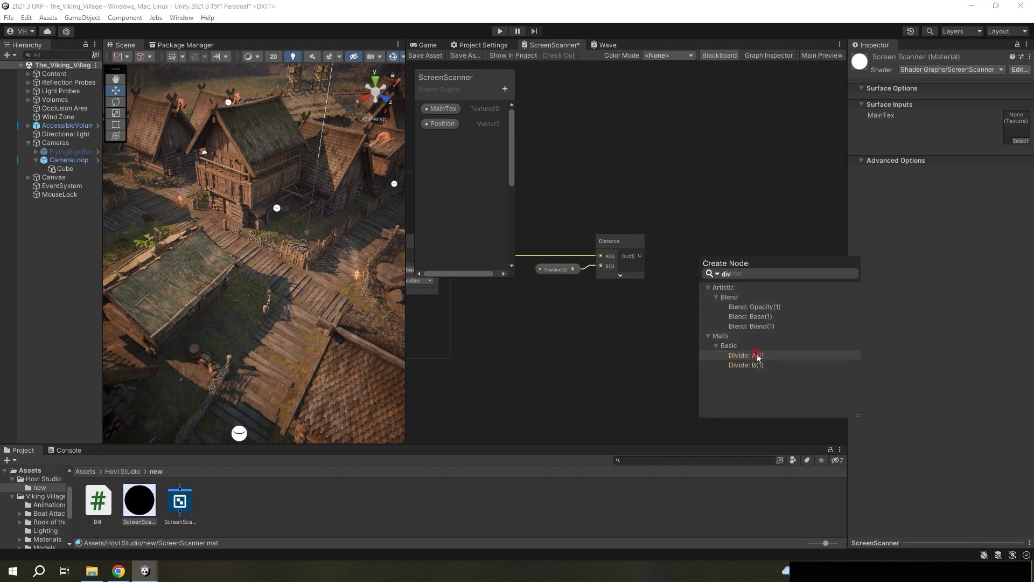
left_click(757, 356)
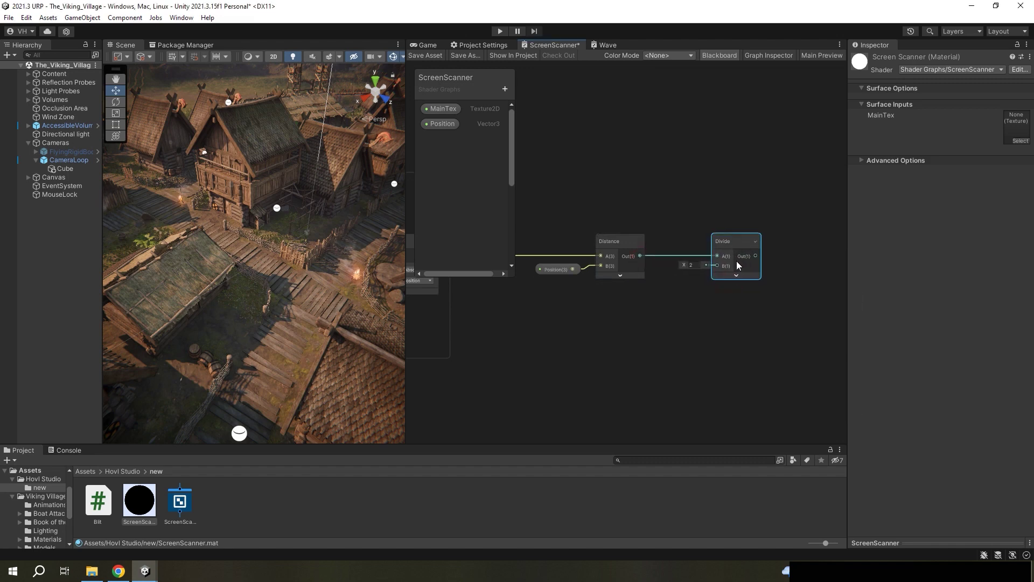
left_click(505, 89)
left_click(533, 108)
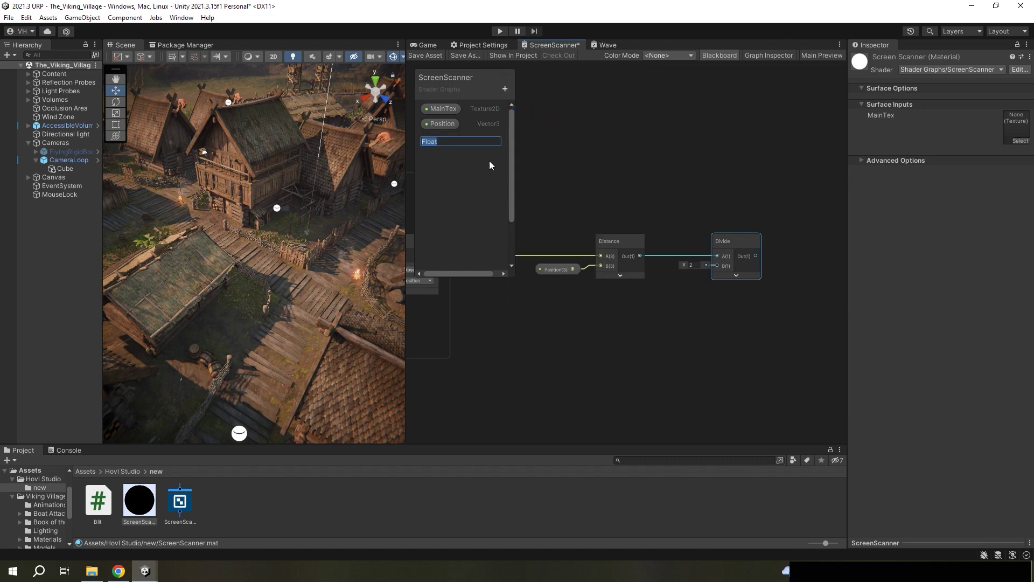
type("Range")
key("Return")
mouse_move(439, 139)
left_mouse_down()
mouse_move(678, 292)
mouse_move(709, 279)
mouse_move(677, 268)
left_mouse_up()
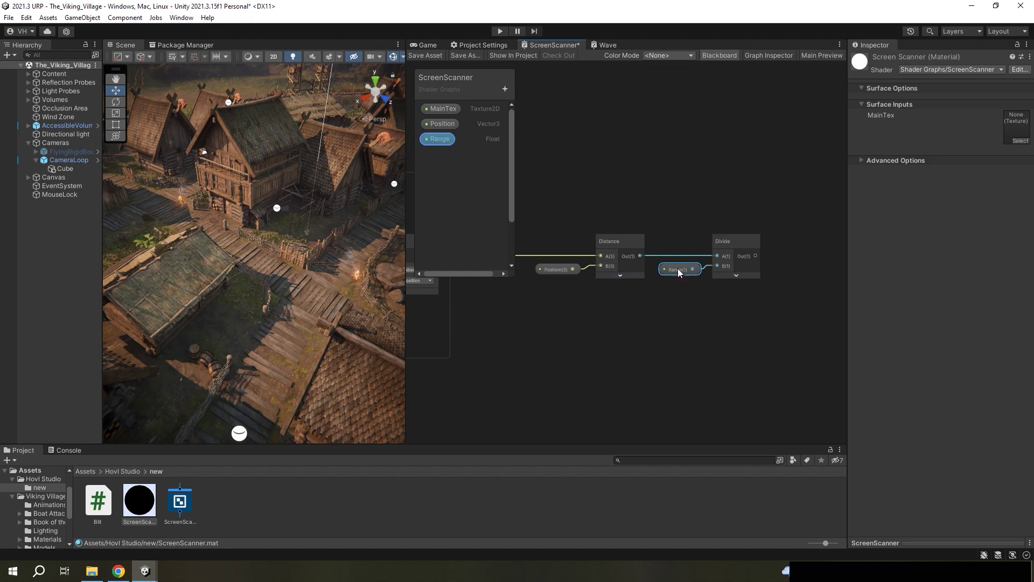
scroll(762, 257, "down", 5)
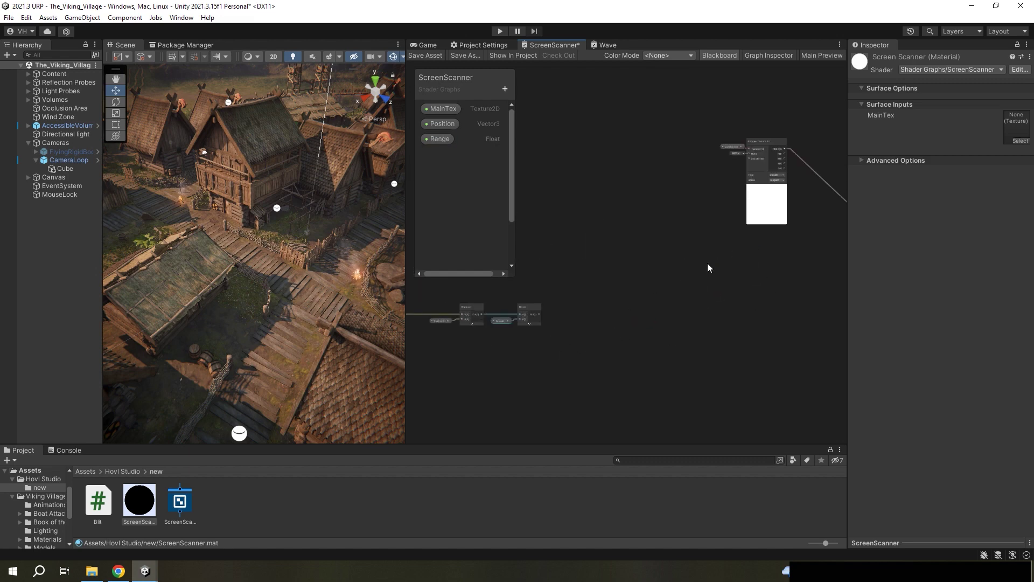
middle_click_drag(707, 263, 620, 302)
scroll(645, 277, "up", 2)
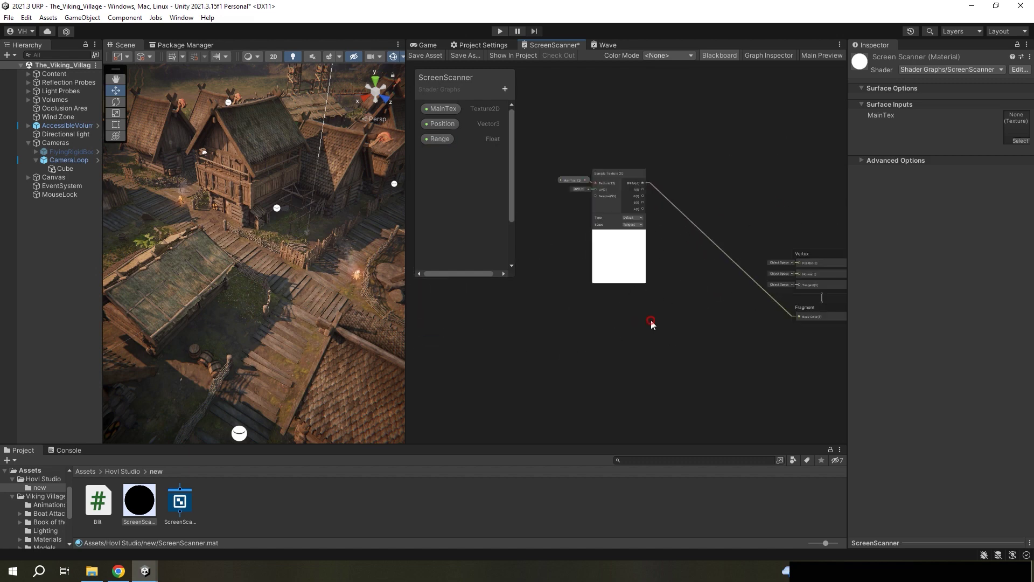
- Add a Lerp node and wire Sample Texture RGBA into its A input
key("space")
type("position")
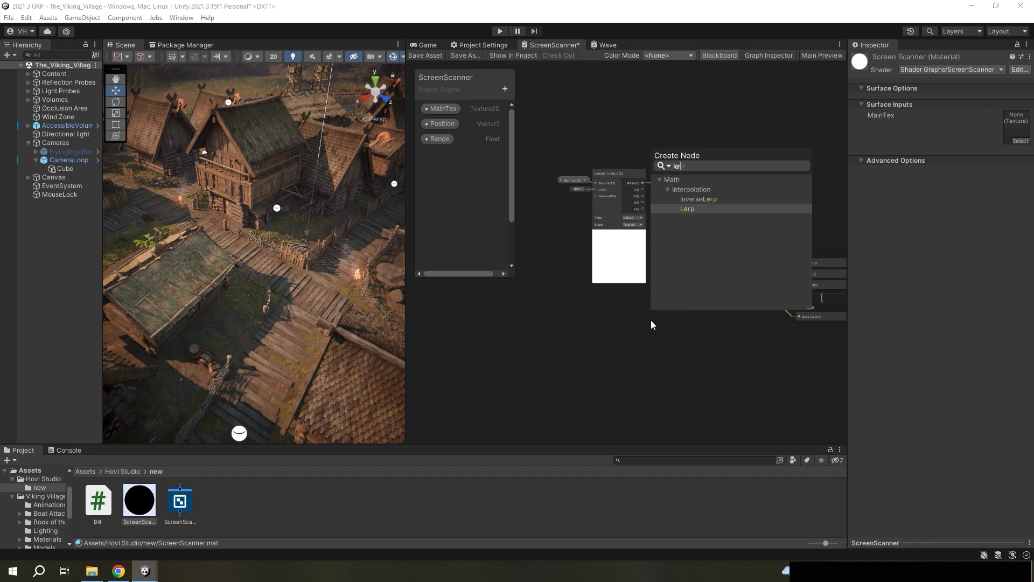
left_click(684, 209)
left_click(678, 357)
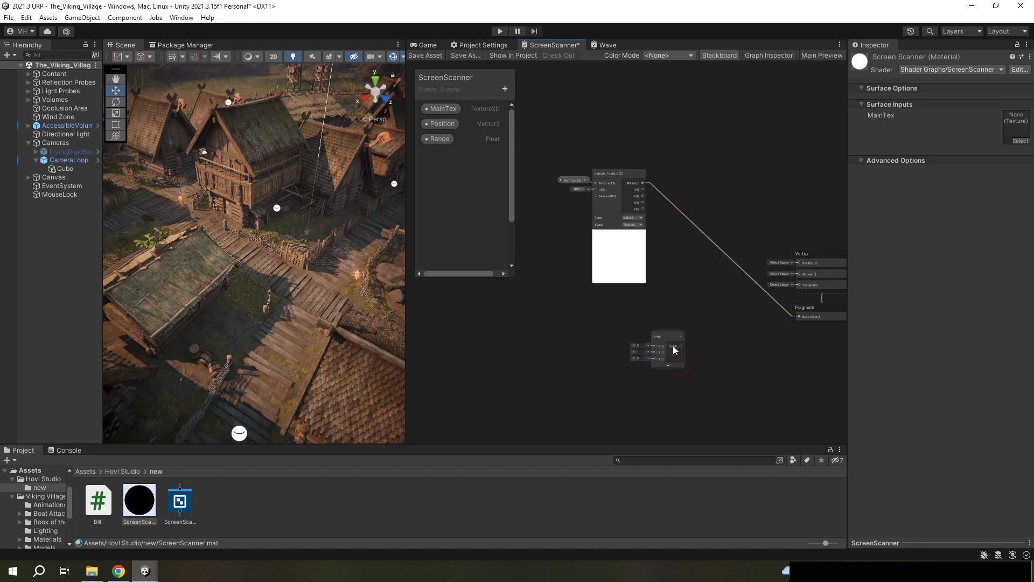
left_click_drag(671, 347, 693, 339)
left_click_drag(644, 183, 691, 322)
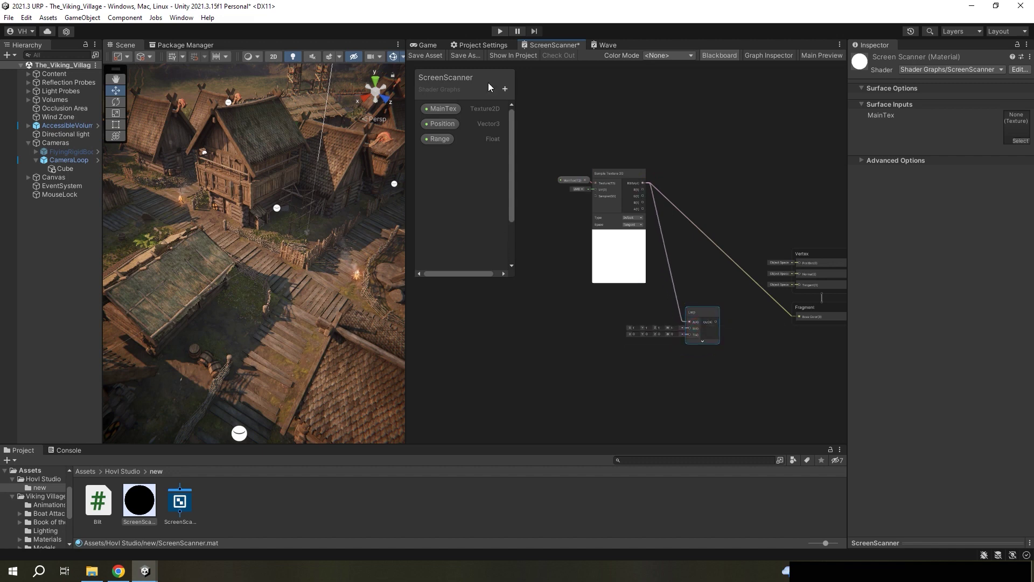
- Create a new Color property with a blue 3B8EFF default
left_click(505, 88)
left_click(536, 157)
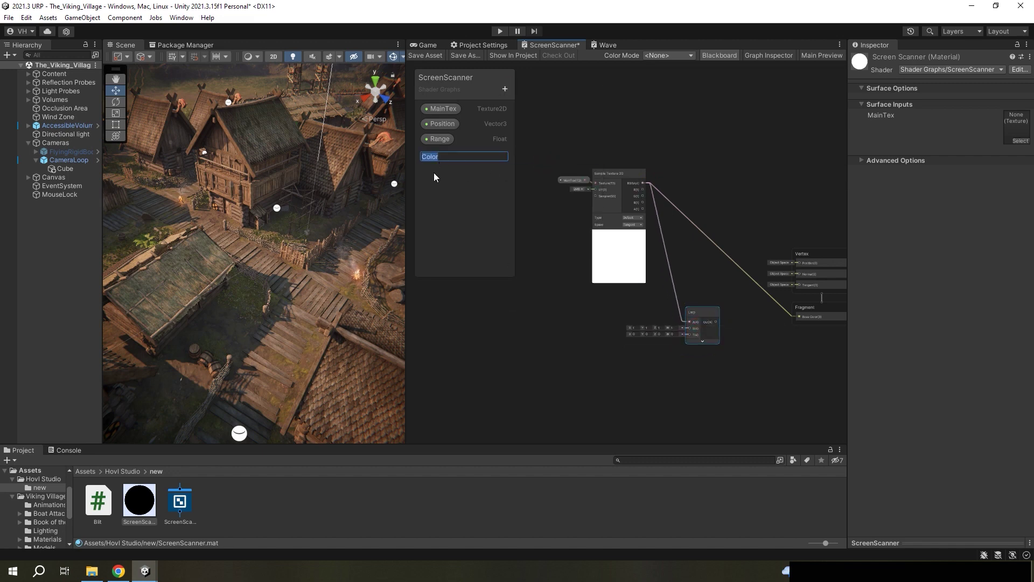
key("Return")
left_click(778, 58)
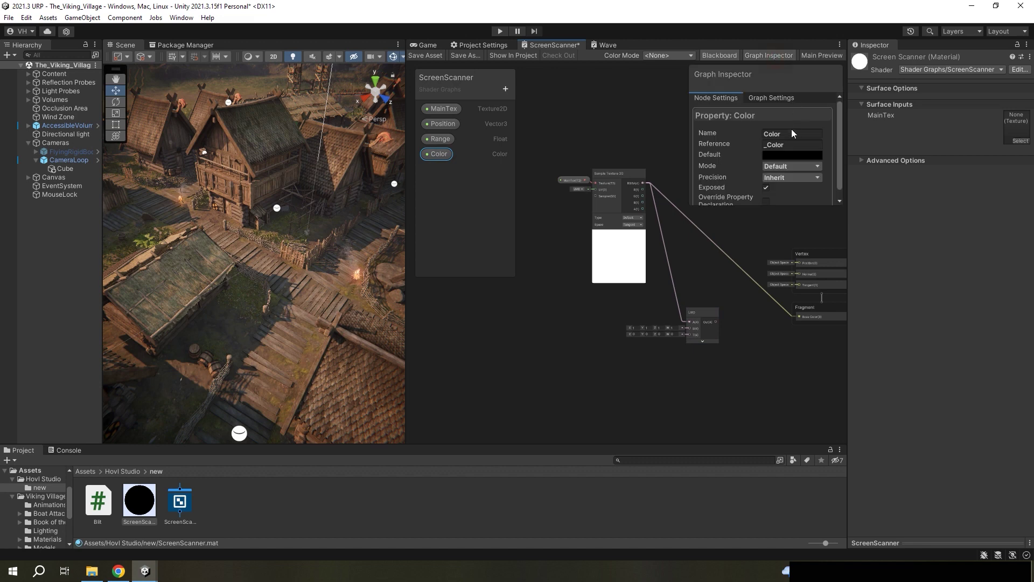
left_click(785, 163)
left_click_drag(838, 244, 819, 215)
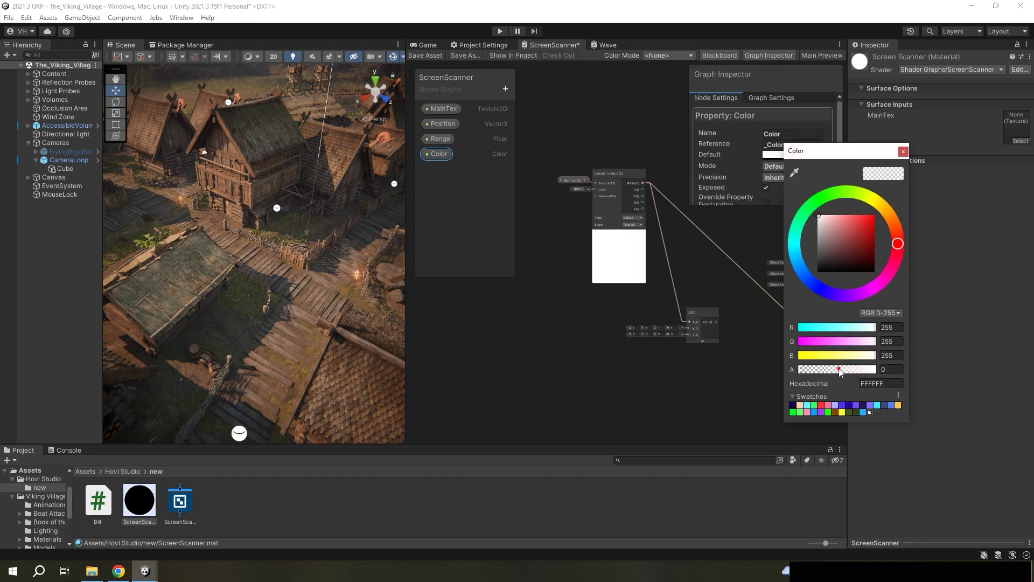
left_click_drag(832, 295, 803, 273)
left_click_drag(858, 221, 862, 206)
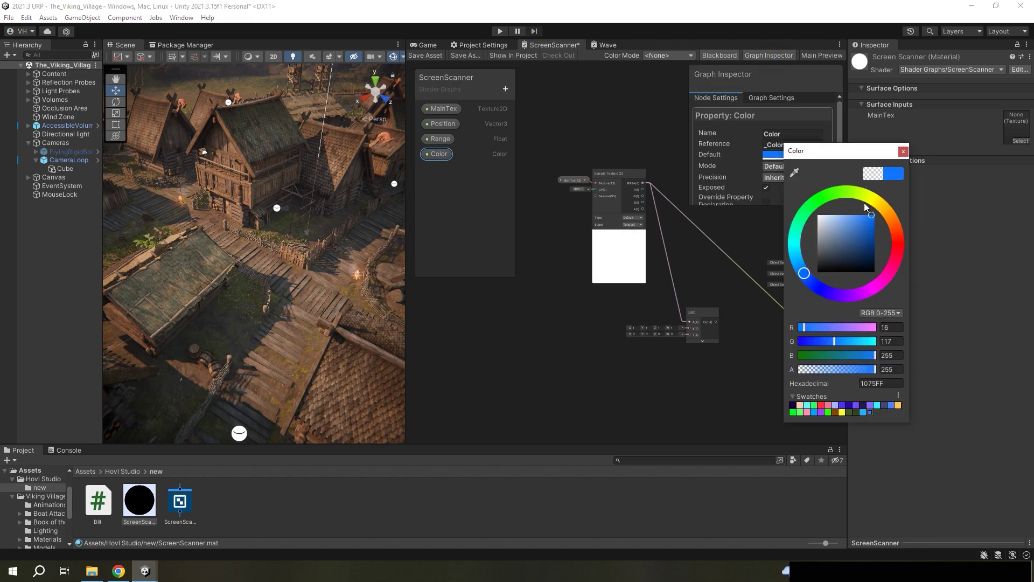
left_click(903, 151)
- Switch the Color property to HDR mode with intensity 1
scroll(742, 172, "down", 1)
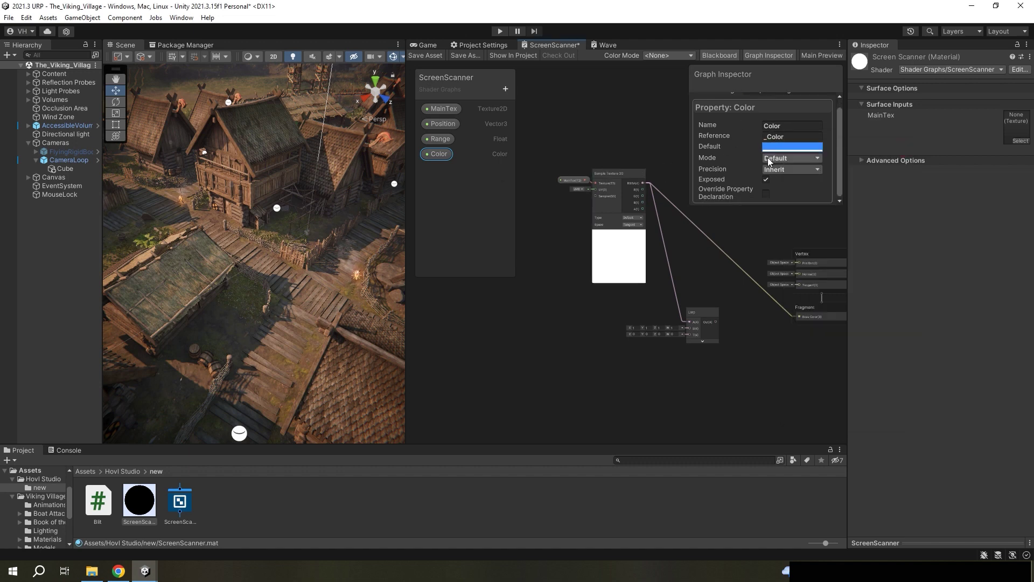
left_click(788, 172)
left_click(790, 158)
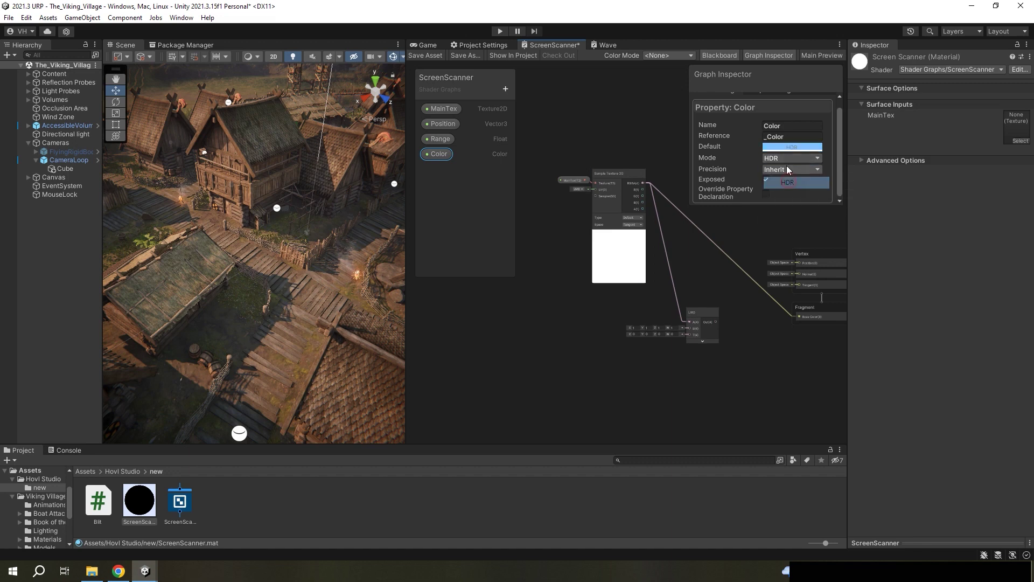
left_click(787, 181)
left_click(781, 150)
left_click(862, 404)
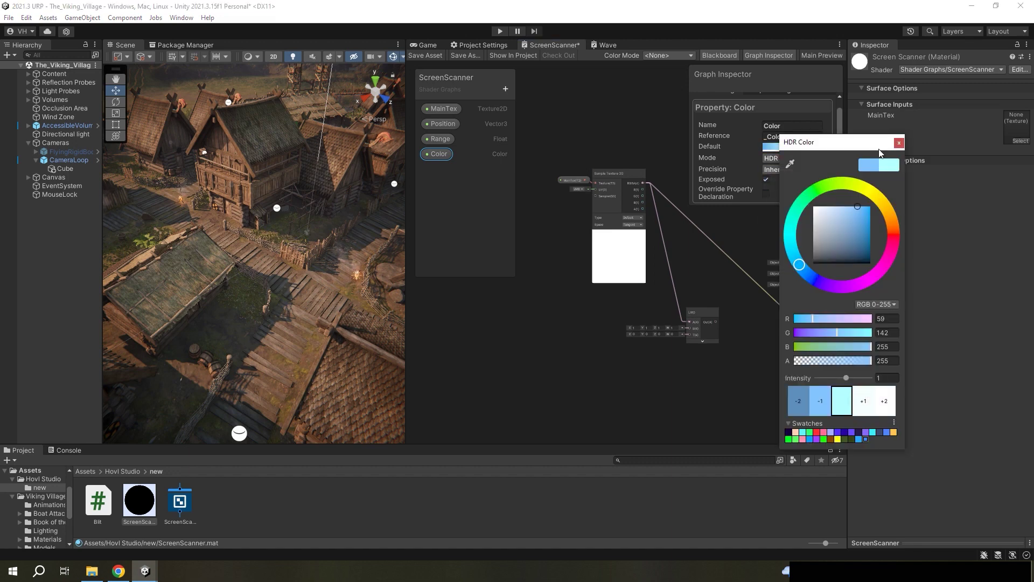
left_click(899, 143)
- Place the Color property node into the ScreenScanner graph
mouse_move(438, 154)
left_mouse_down()
mouse_move(639, 306)
mouse_move(690, 328)
left_mouse_up()
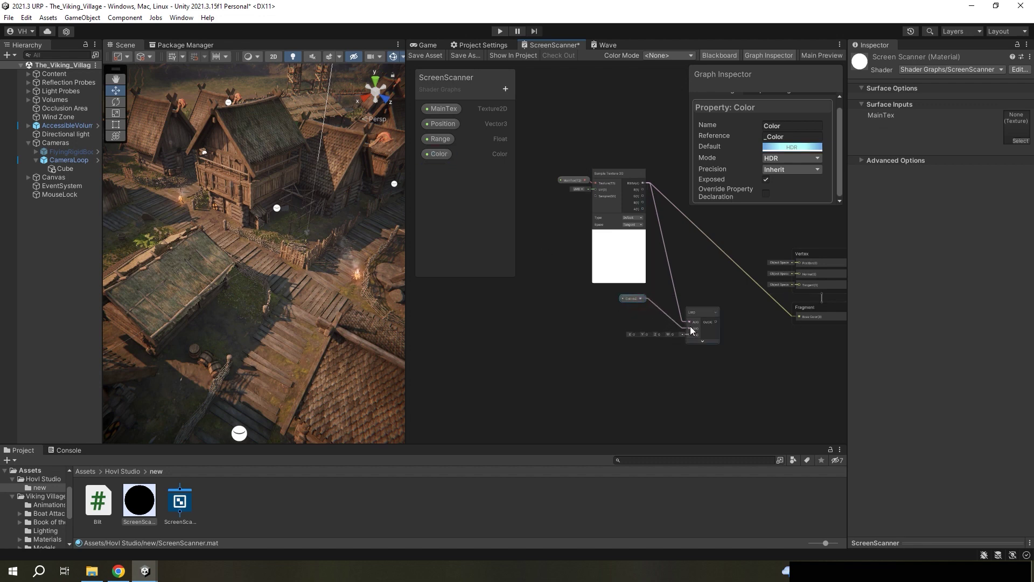
scroll(663, 343, "down", 2)
scroll(663, 341, "up", 2)
scroll(698, 331, "up", 2)
scroll(657, 347, "down", 2)
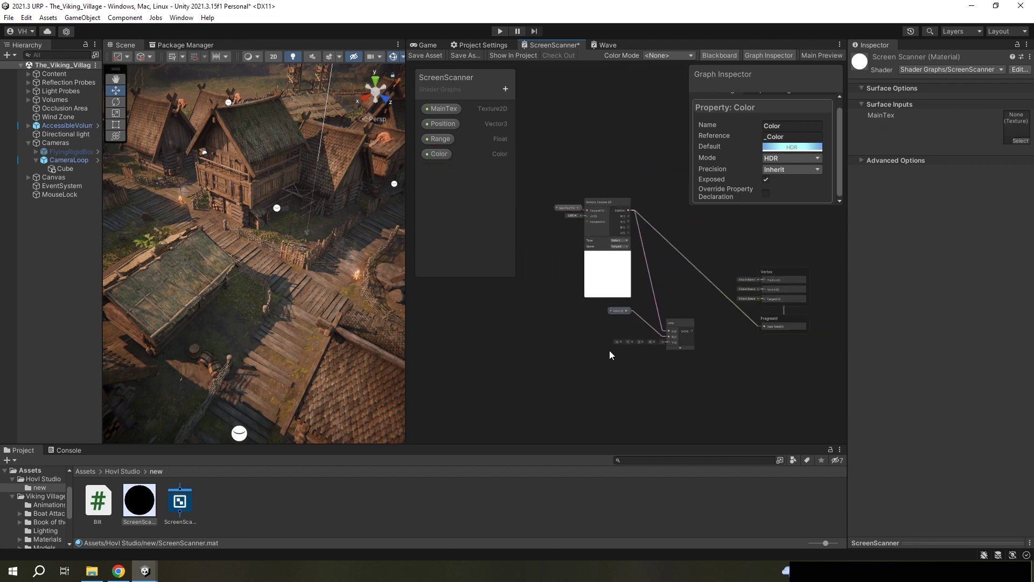
- Wire the Divide node's output into the Lerp T input
middle_click_drag(610, 350, 661, 324)
scroll(625, 335, "down", 1)
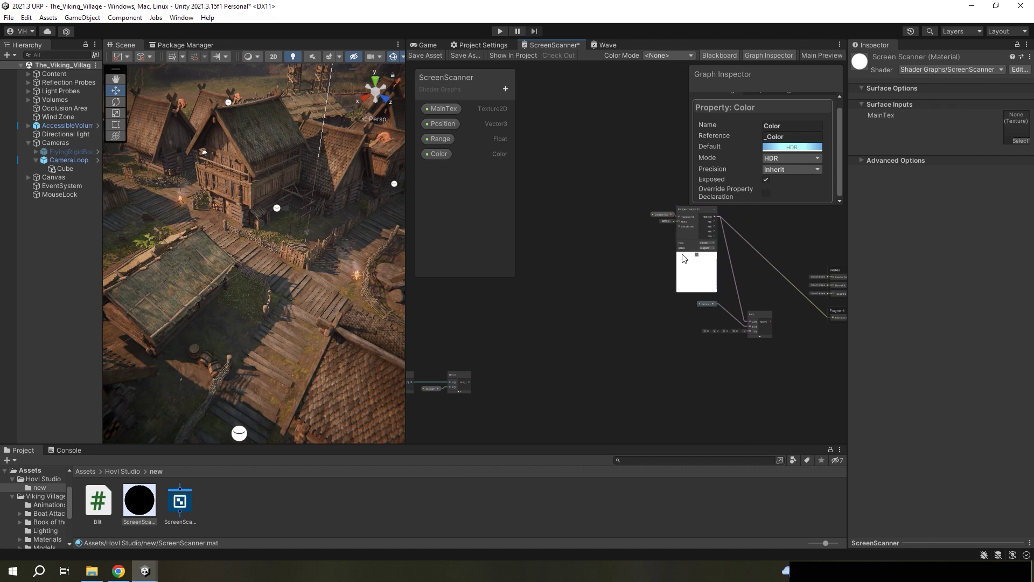
scroll(509, 376, "up", 1)
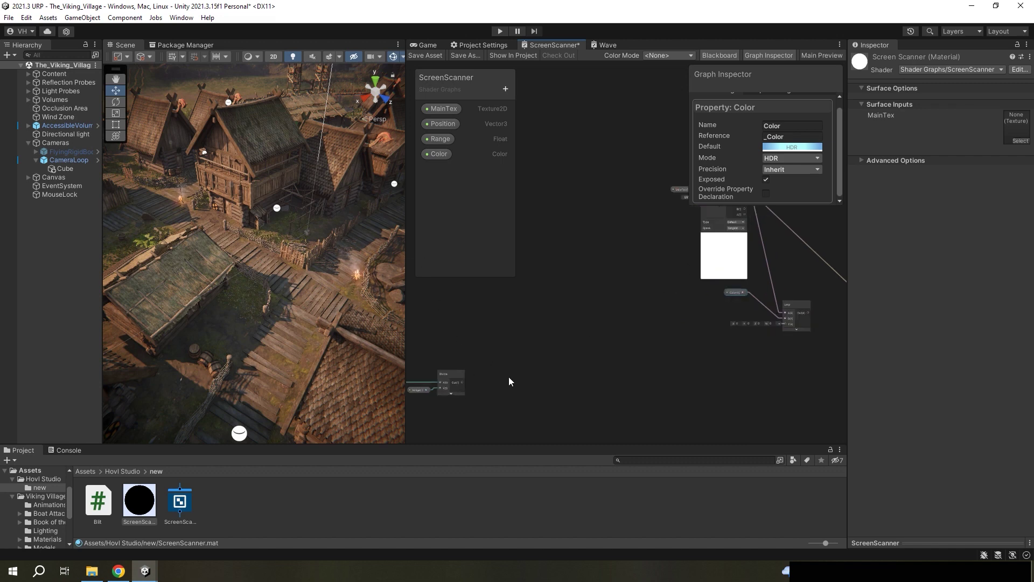
middle_click_drag(505, 379, 539, 375)
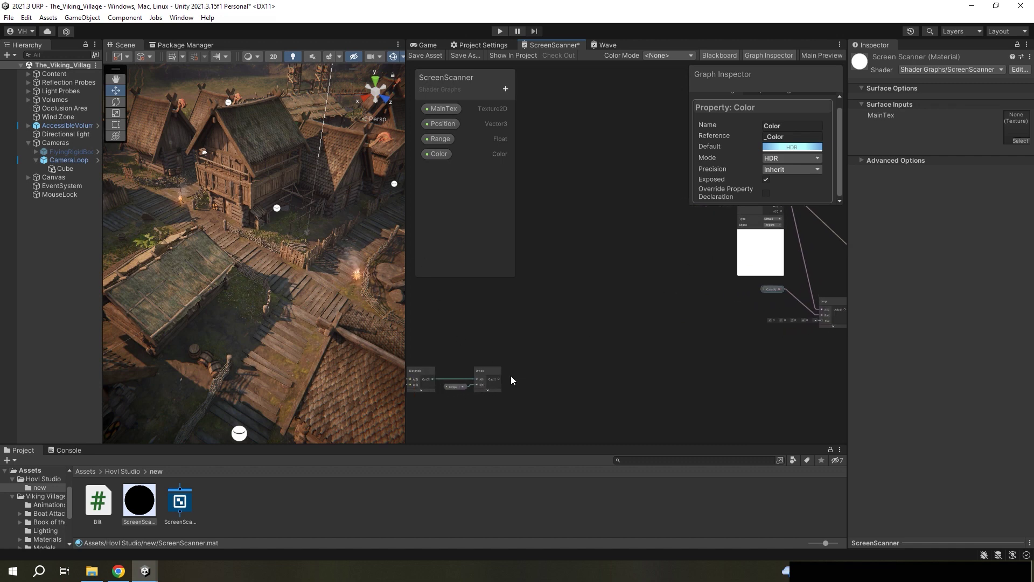
left_click_drag(500, 379, 750, 343)
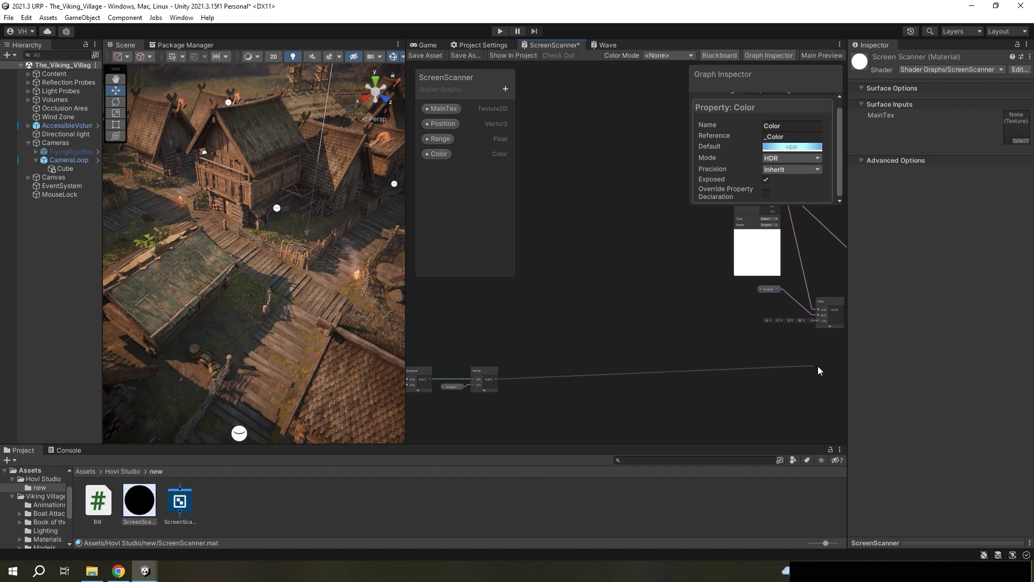
left_click_drag(750, 343, 780, 323)
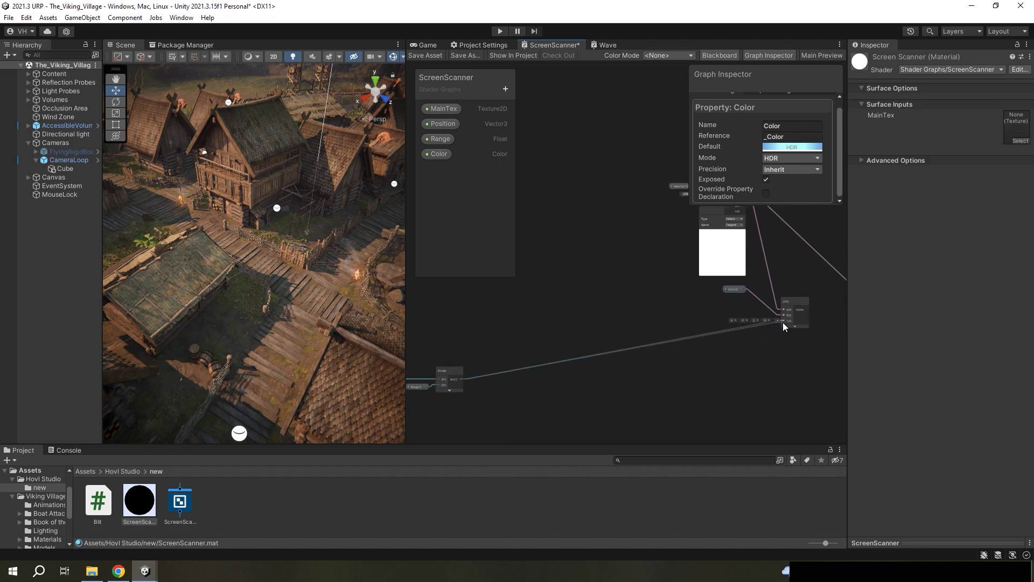
- Connect the Lerp output to the Fragment Base Color and save the shader graph
scroll(783, 321, "down", 2)
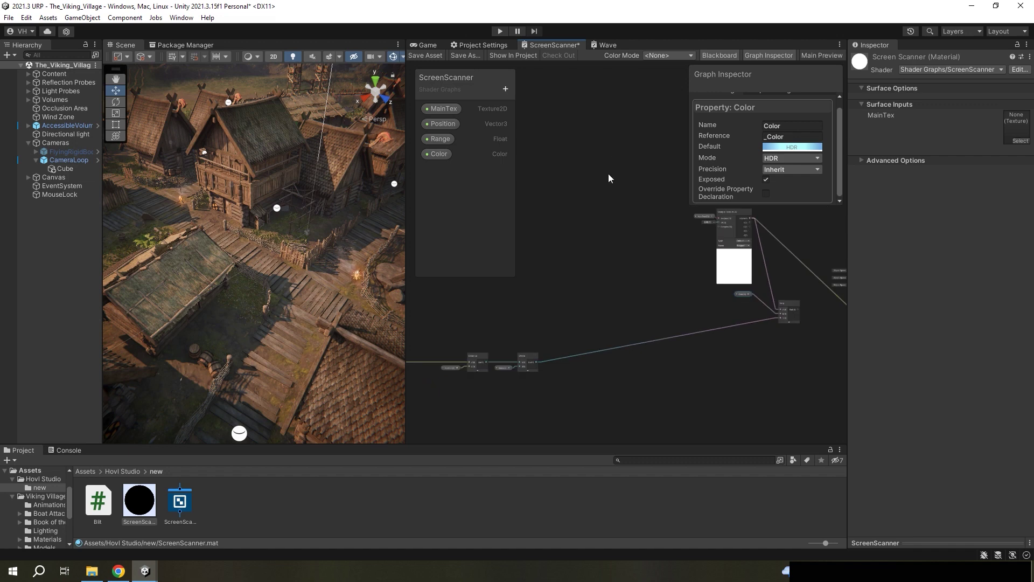
scroll(805, 301, "up", 3)
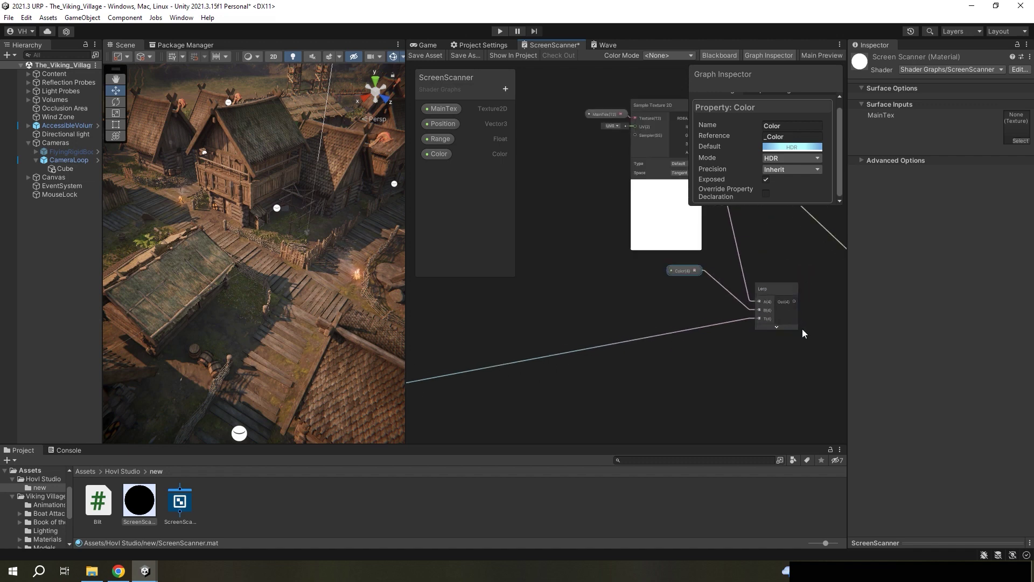
middle_click_drag(802, 329, 601, 359)
left_click_drag(591, 348, 702, 342)
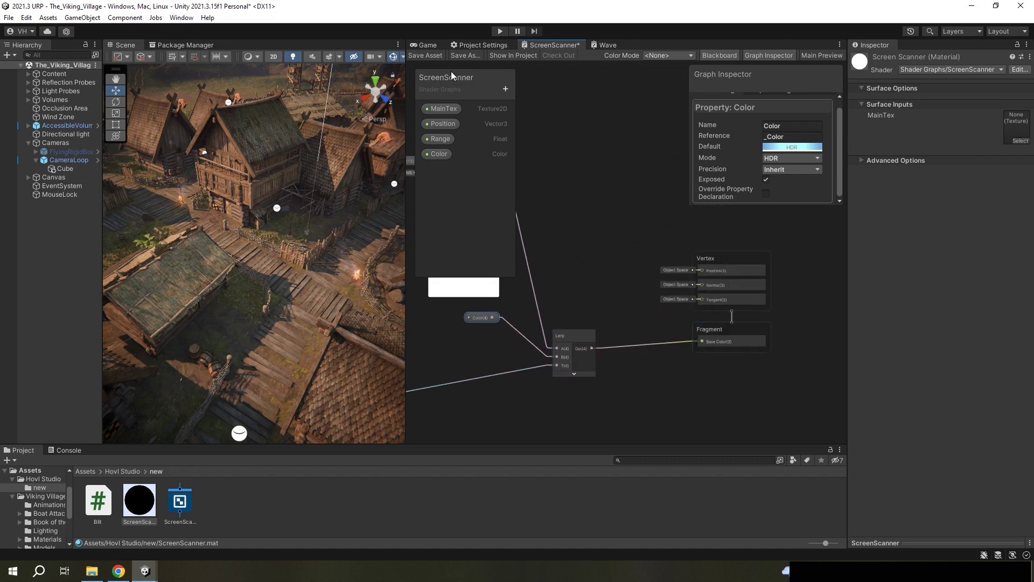
left_click(436, 56)
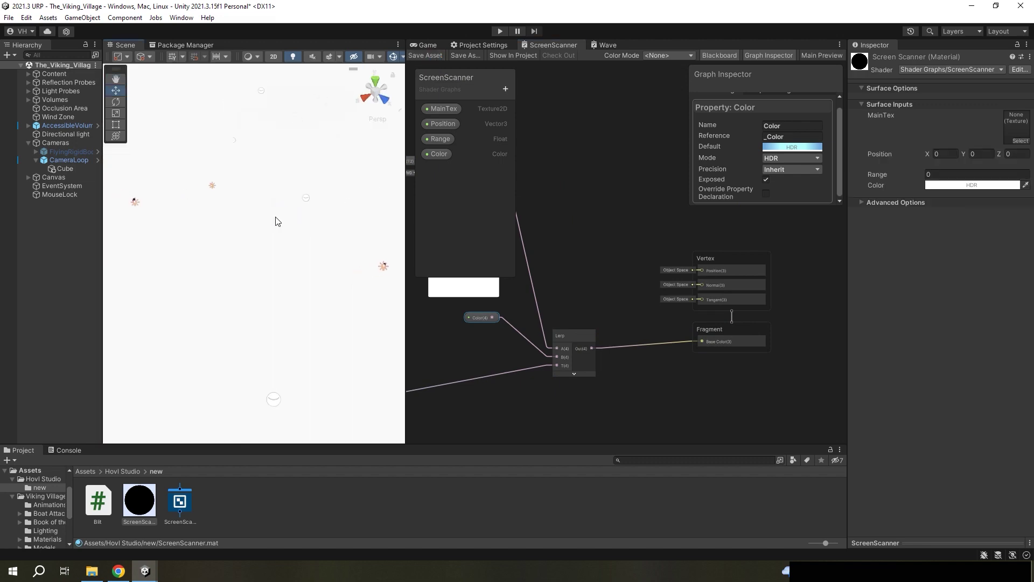
- Set the material's scan Color to blue
left_click(599, 203)
left_click(968, 185)
left_click_drag(976, 246, 989, 240)
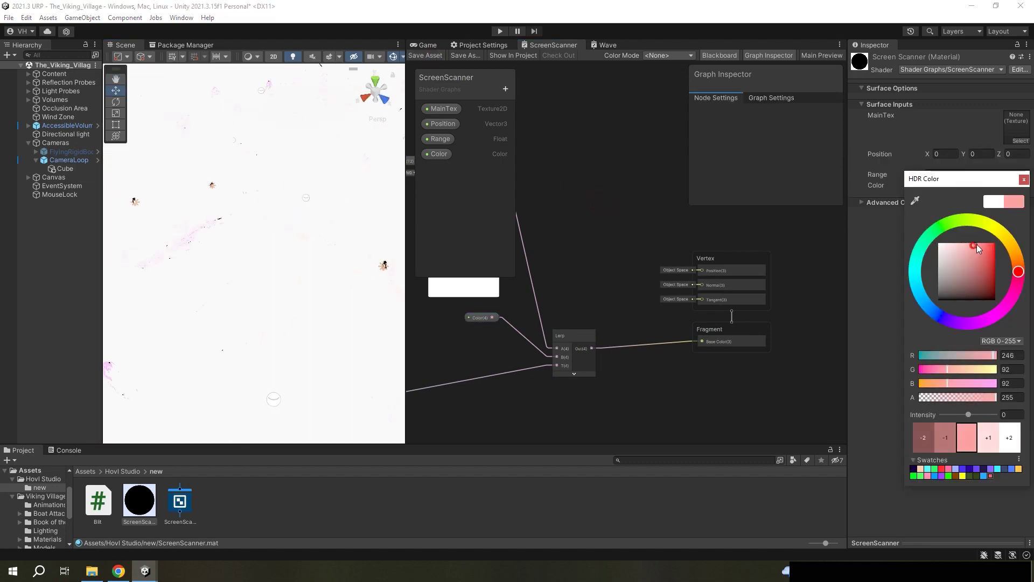
left_click(930, 309)
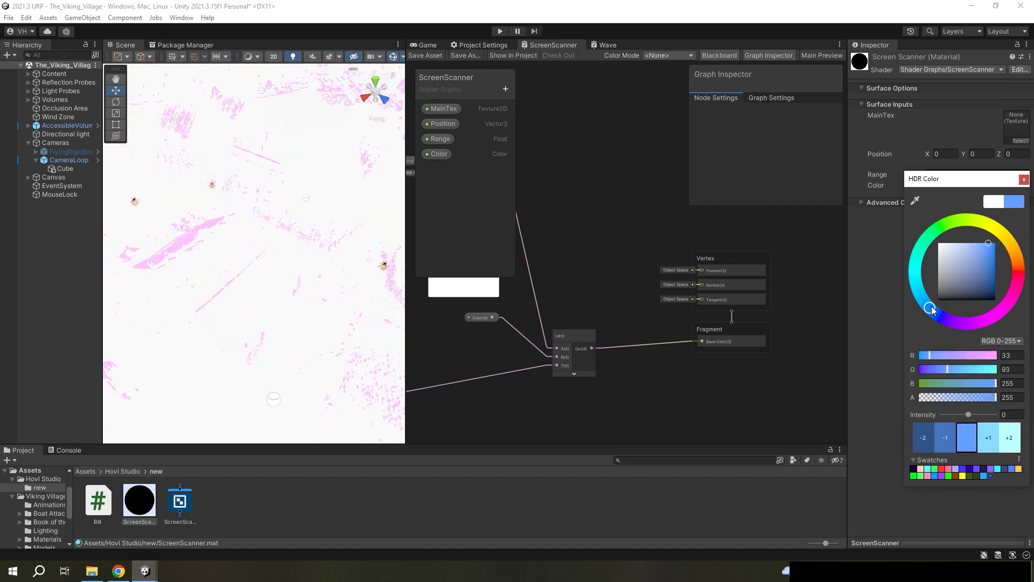
left_click(321, 236)
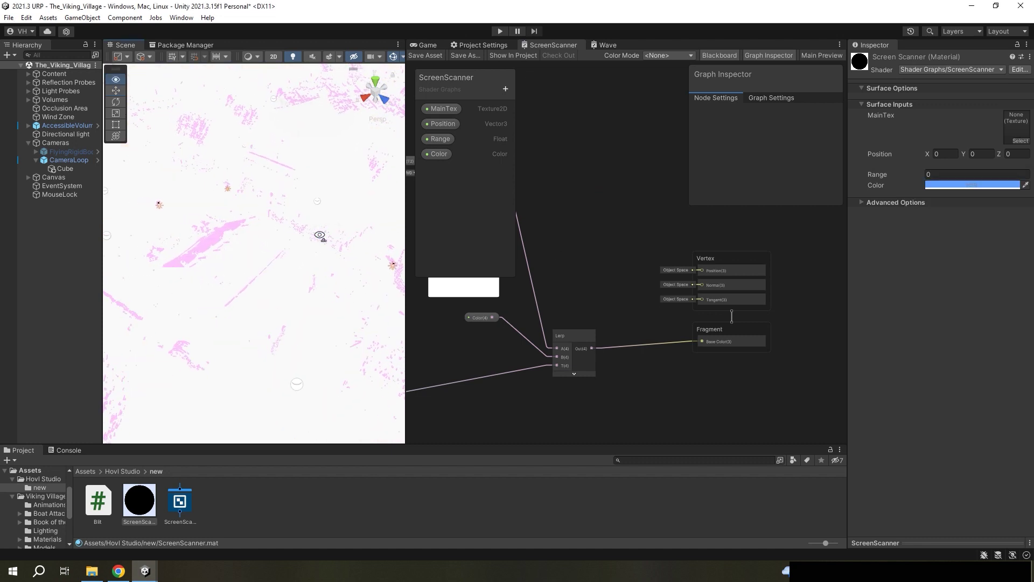
- Raise the material's Range to 44.19 and orbit over the blue-washed village
middle_click_drag(615, 303, 740, 268)
mouse_move(620, 301)
middle_mouse_down()
mouse_move(702, 302)
mouse_move(683, 293)
middle_mouse_up()
mouse_move(912, 175)
left_mouse_down()
mouse_move(266, 160)
mouse_move(605, 144)
left_mouse_up()
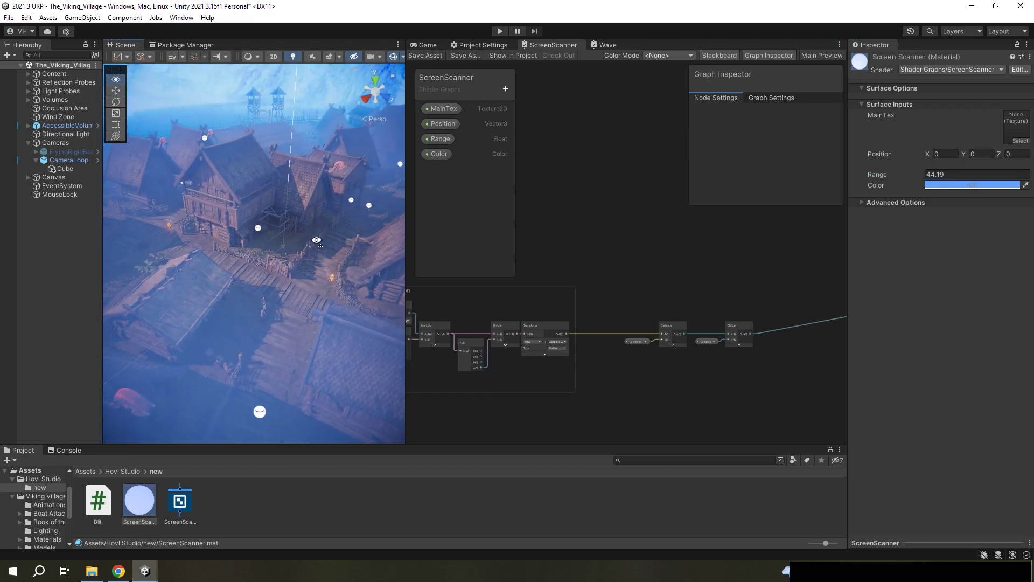
right_click_drag(291, 226, 318, 258)
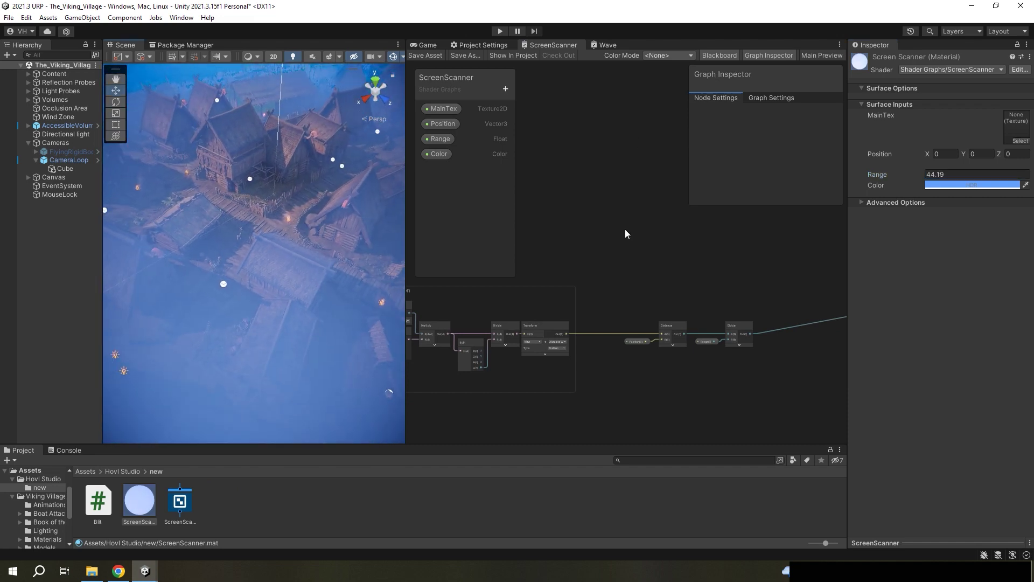
mouse_move(369, 219)
right_mouse_down()
mouse_move(338, 199)
mouse_move(202, 264)
right_mouse_up()
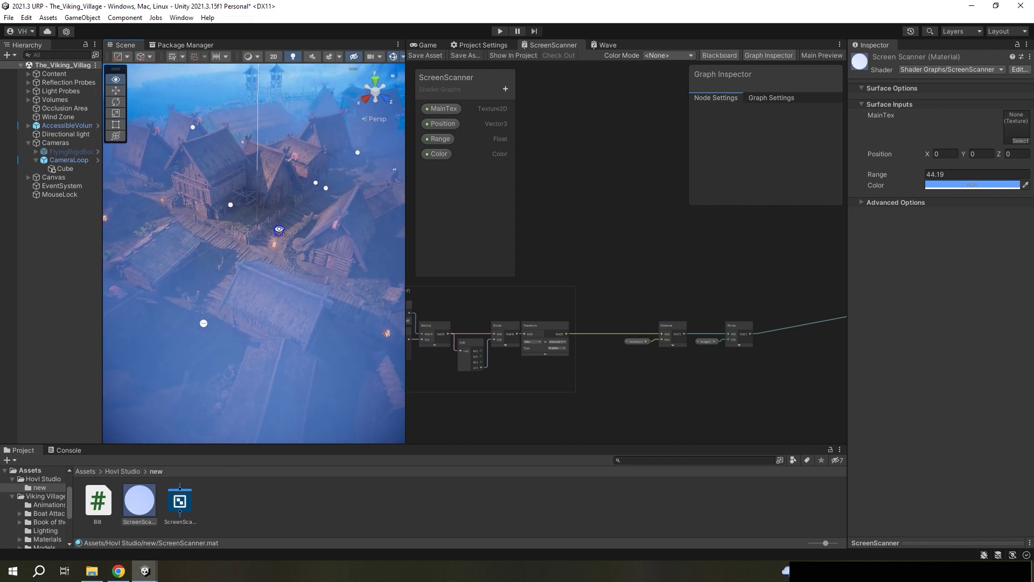
right_click_drag(202, 263, 283, 230)
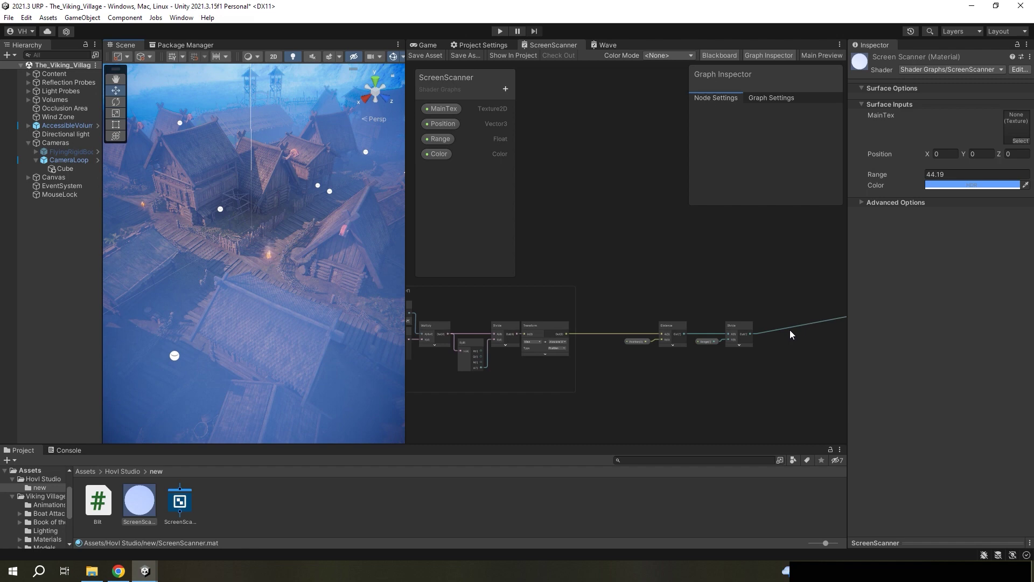
middle_click_drag(790, 334, 670, 349)
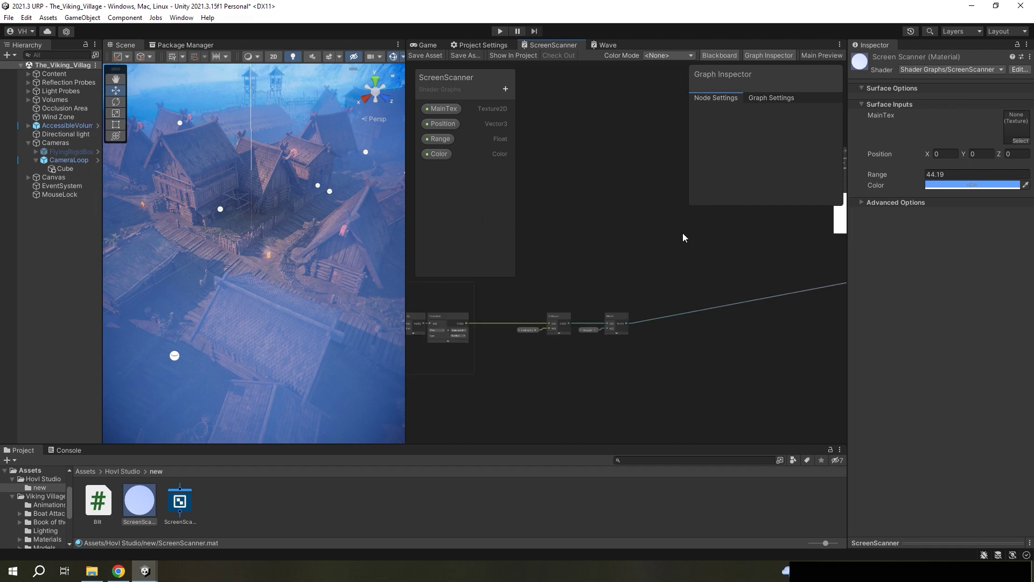
middle_click_drag(682, 235, 671, 302)
scroll(670, 303, "up", 2)
scroll(671, 303, "up", 2)
- Insert the prepared Channel Mask, Comparison, Branch and Multiply chain between Divide and Lerp
scroll(579, 342, "down", 5)
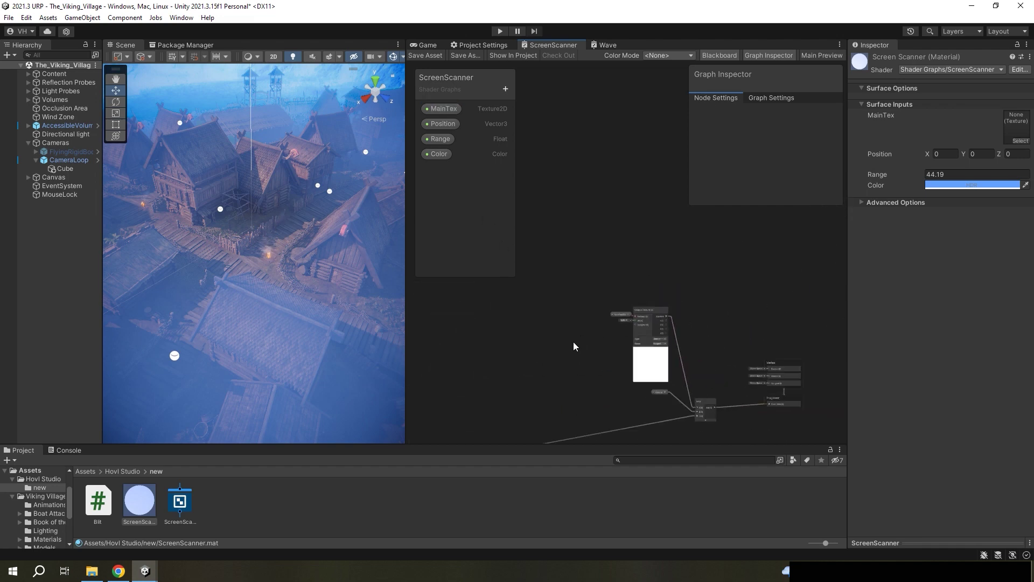
middle_click_drag(574, 344, 615, 274)
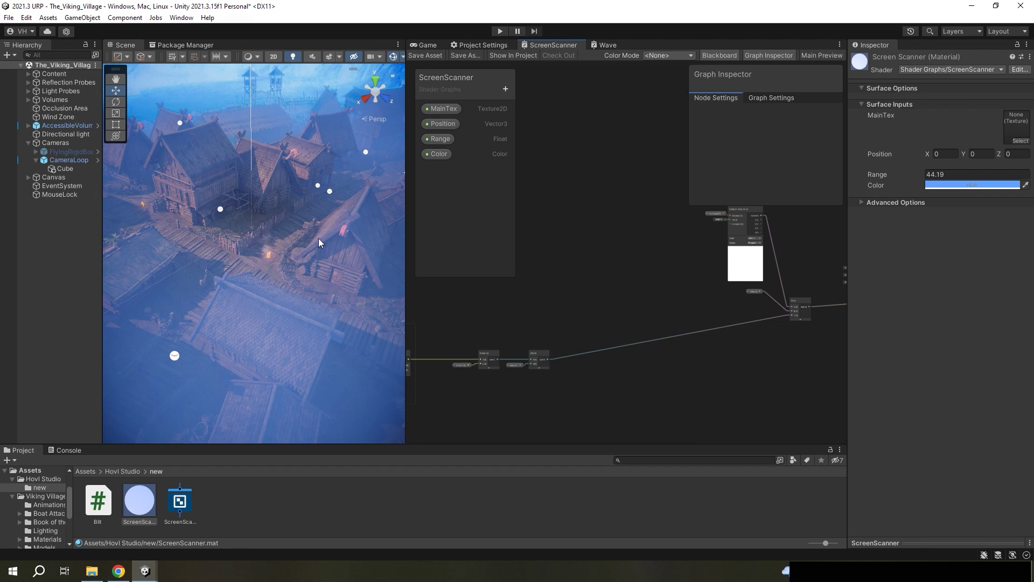
key("ctrl+z")
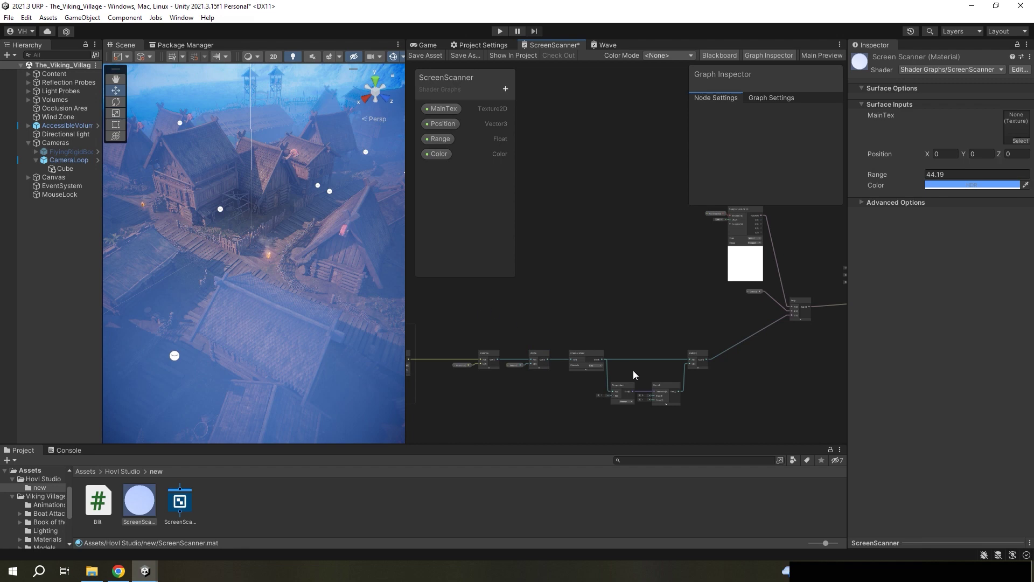
scroll(679, 418, "up", 3)
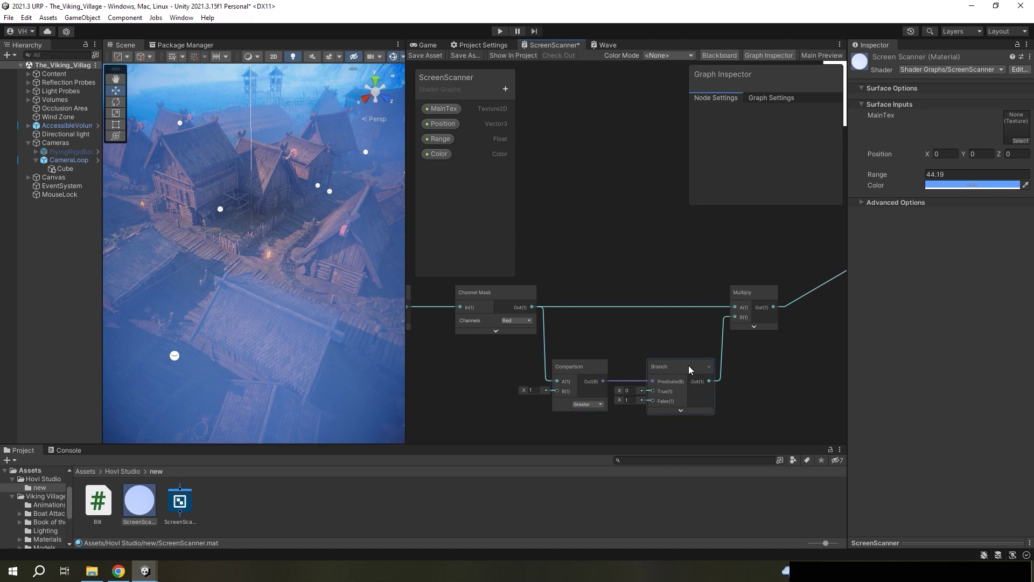
- Switch to the other Unity editor window and review the chain feeding Lerp T
mouse_move(144, 570)
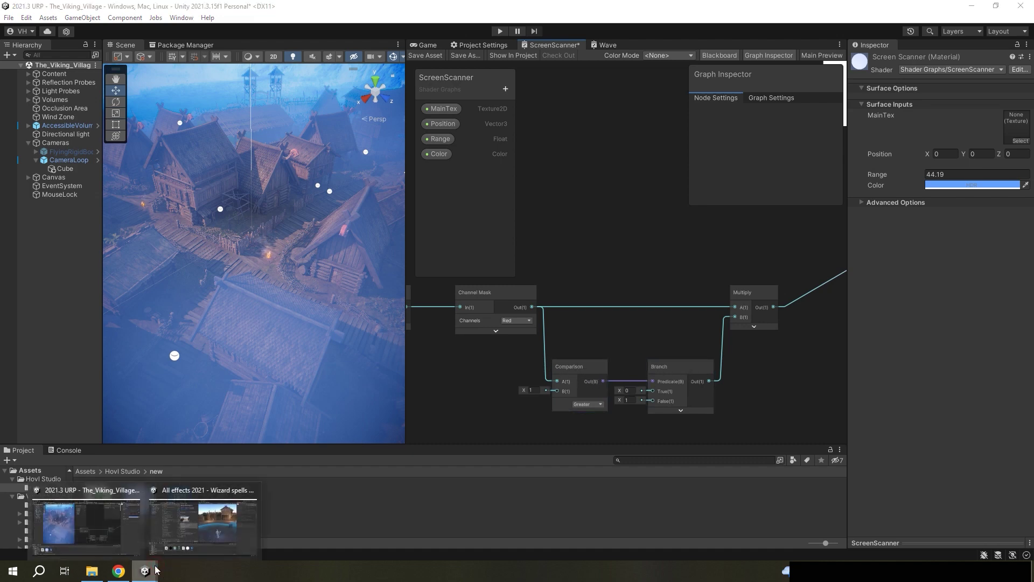
left_click(199, 534)
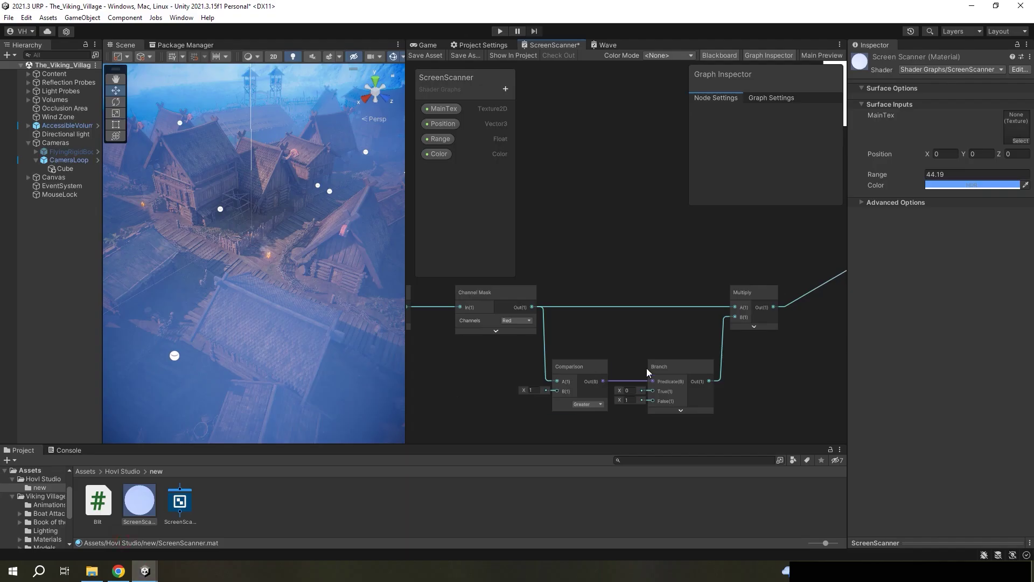
middle_click_drag(646, 367, 575, 408)
scroll(575, 408, "down", 1)
scroll(703, 303, "up", 1)
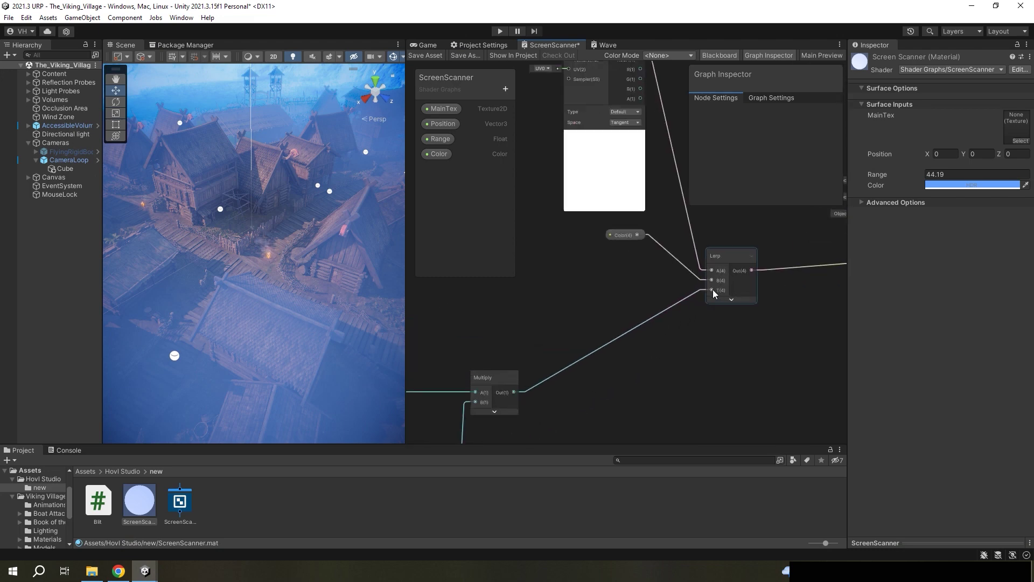
scroll(710, 290, "up", 1)
scroll(695, 301, "down", 1)
scroll(684, 301, "down", 1)
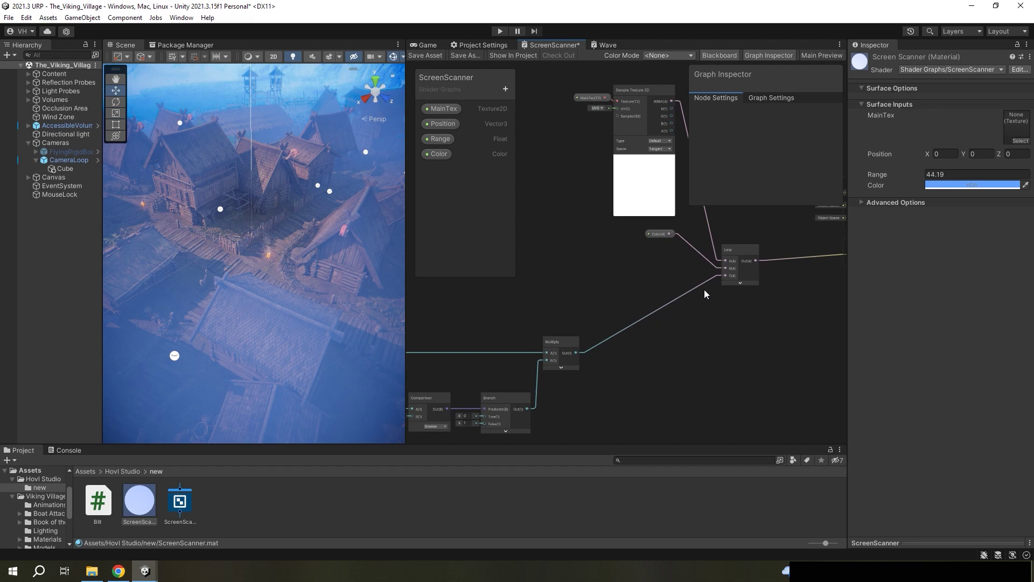
middle_click_drag(719, 292, 698, 319)
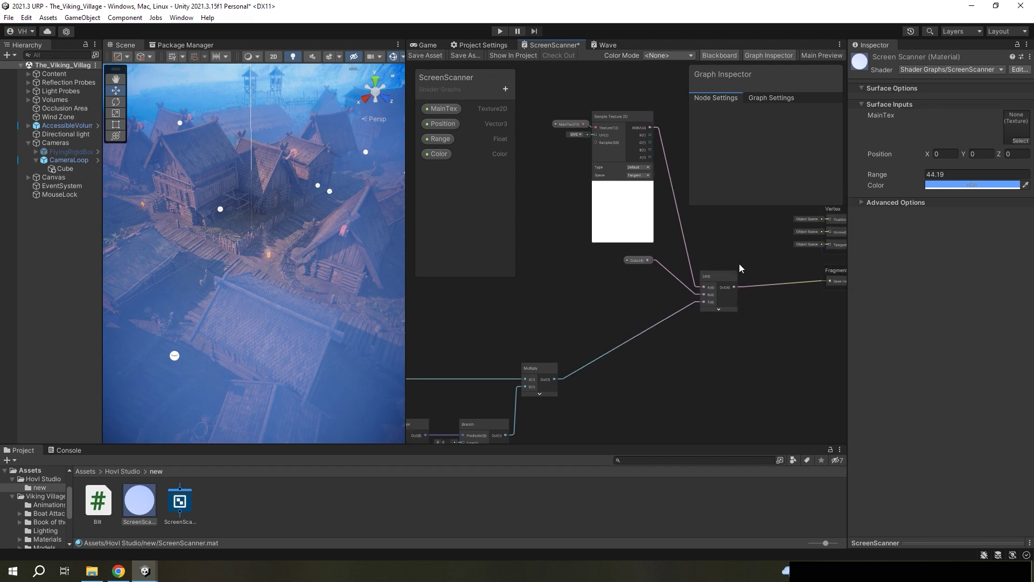
- Save the shader graph and shrink the material's Range to 28.6
left_click(425, 56)
right_click_drag(305, 199, 291, 226)
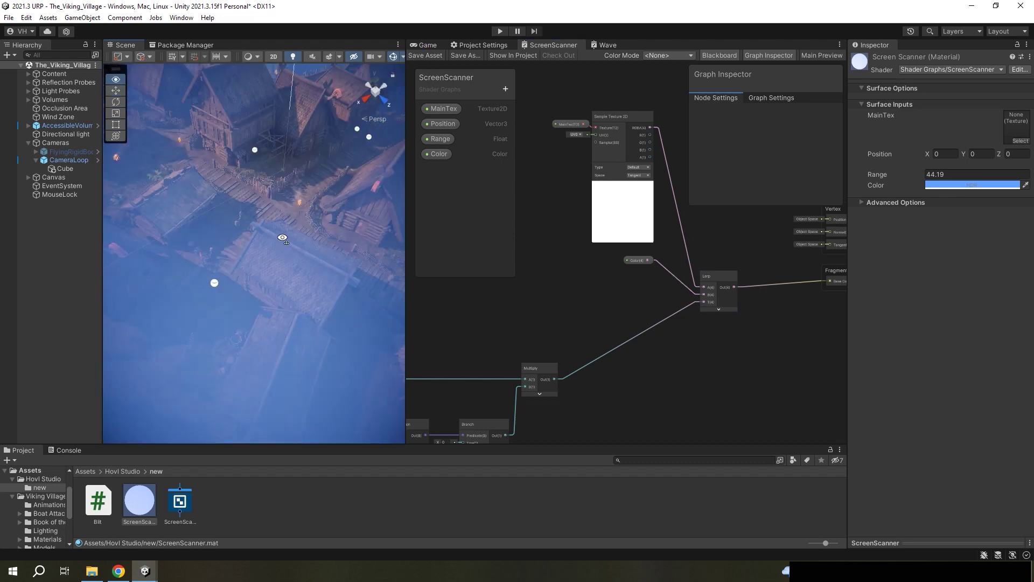
left_click_drag(877, 173, 731, 225)
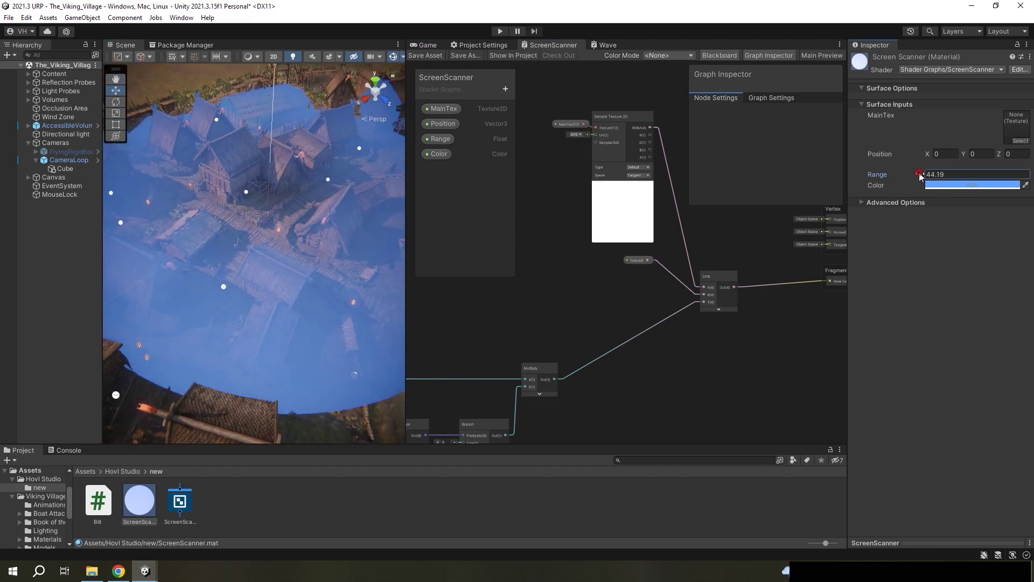
left_click_drag(910, 176, 898, 184)
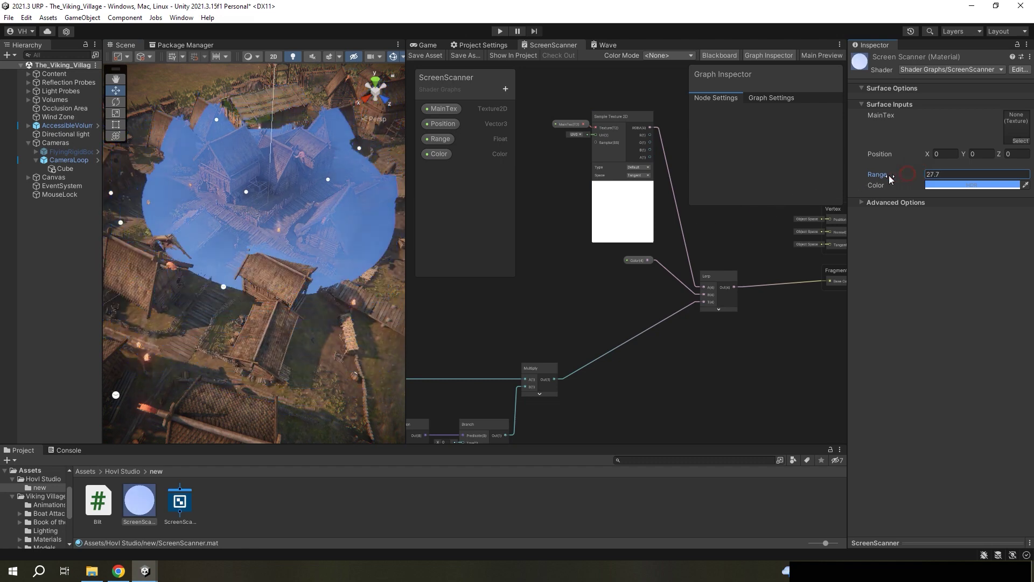
right_click_drag(323, 253, 344, 200)
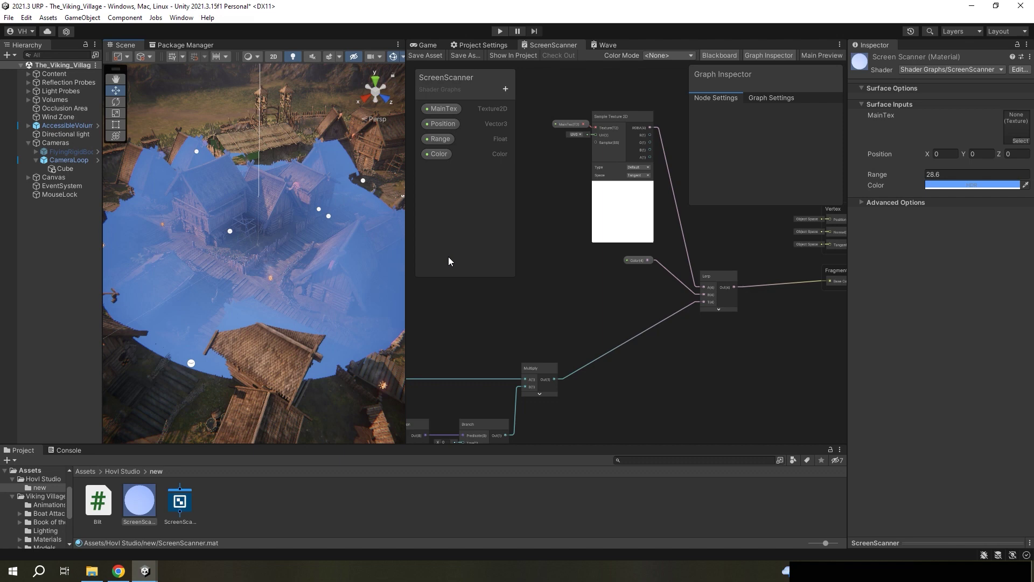
- Raise the scan colour's HDR intensity to 1
left_click(954, 185)
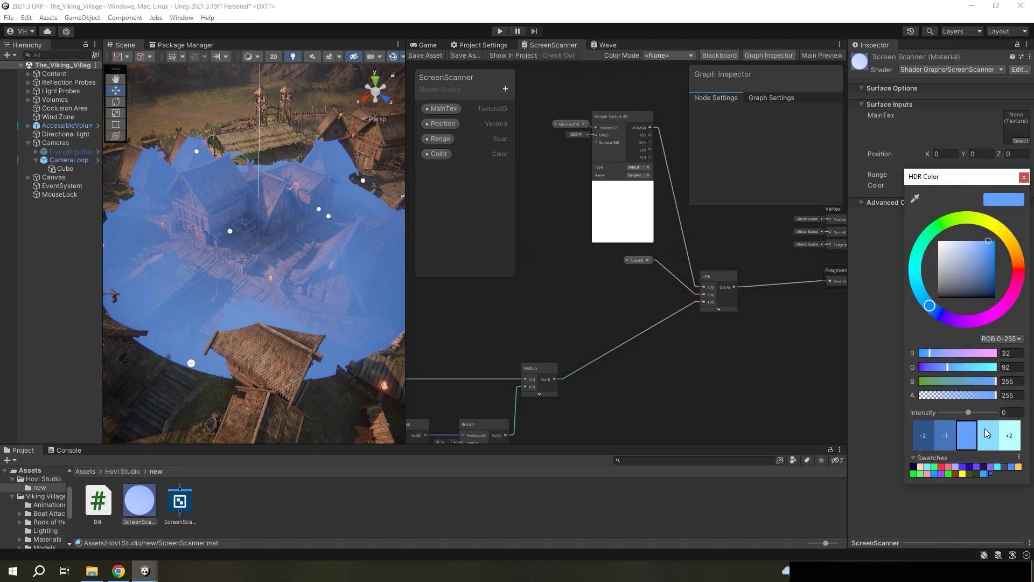
left_click(986, 434)
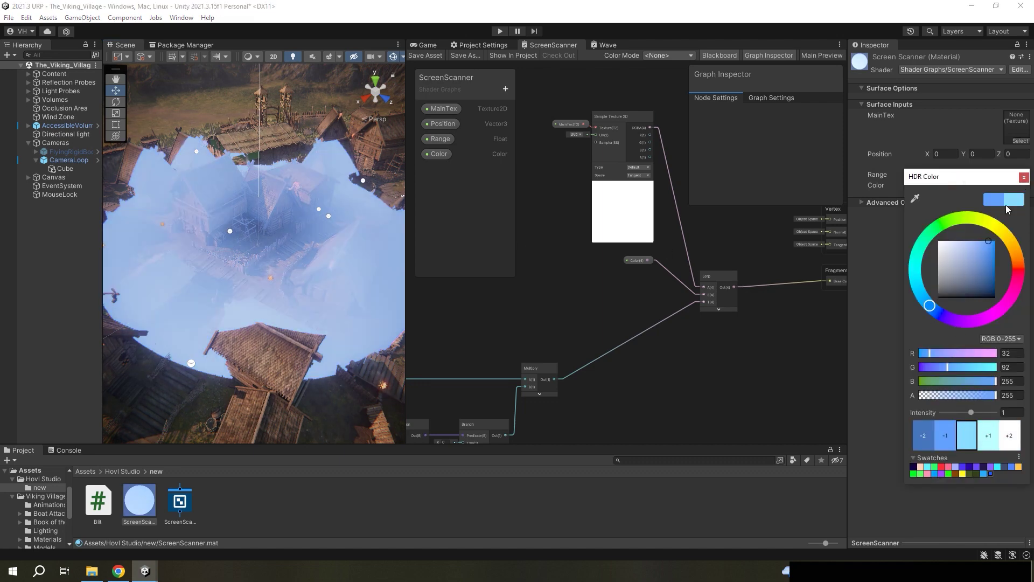
left_click(1020, 179)
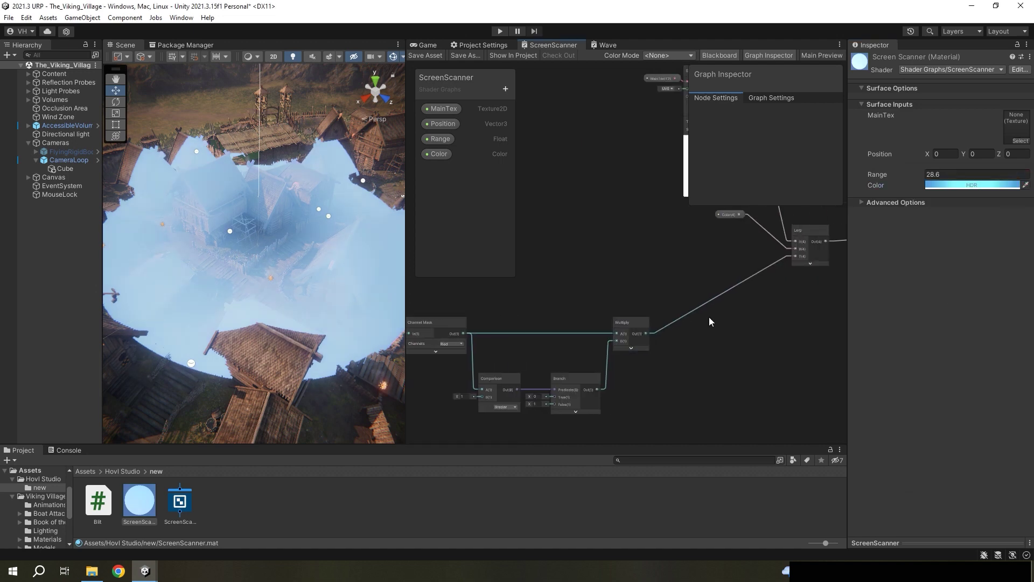
- Add a Power node after Multiply, feed its result into Lerp T, and save
middle_click_drag(605, 372, 647, 342)
scroll(645, 347, "up", 4)
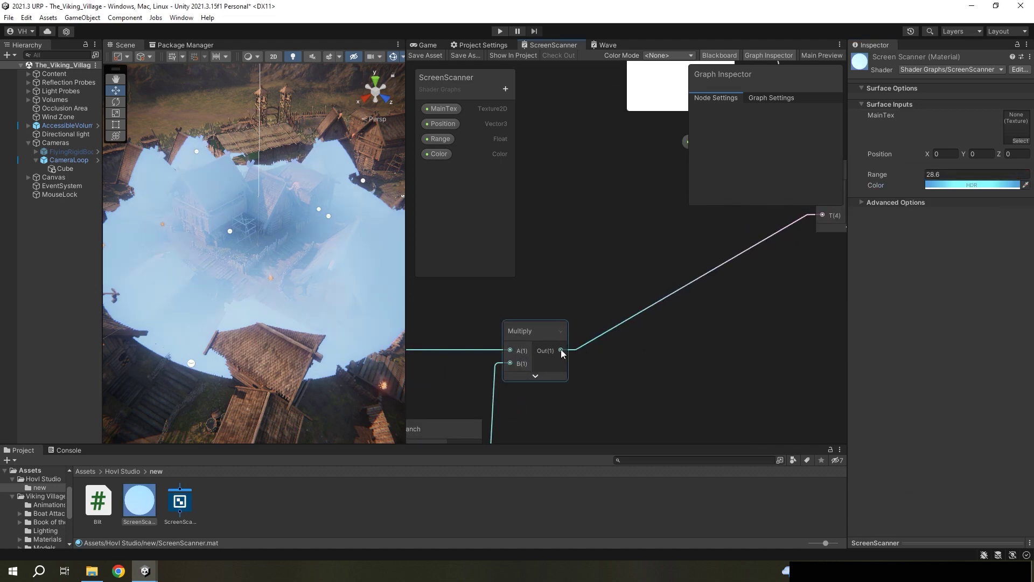
key("space")
type("power")
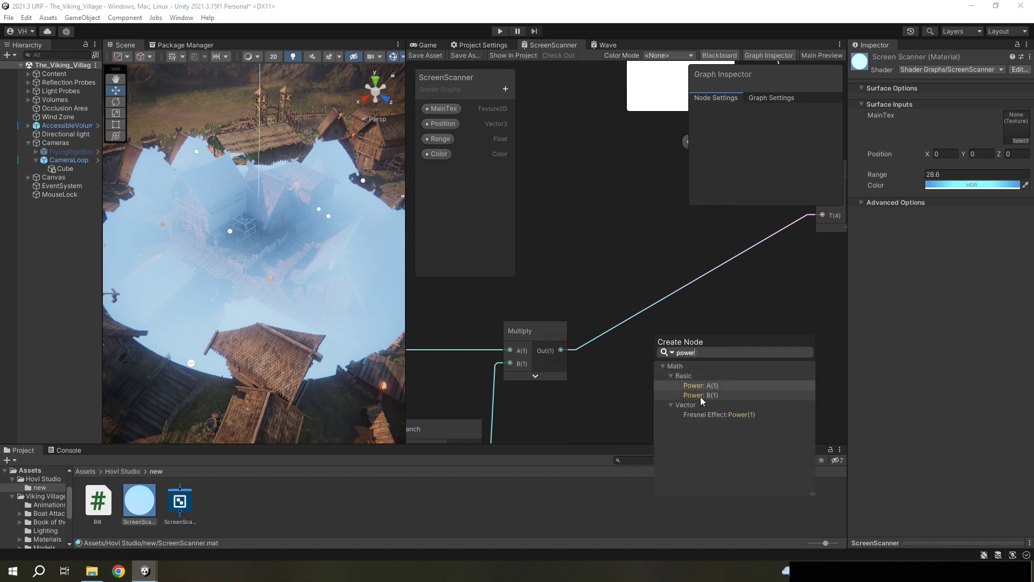
left_click(706, 387)
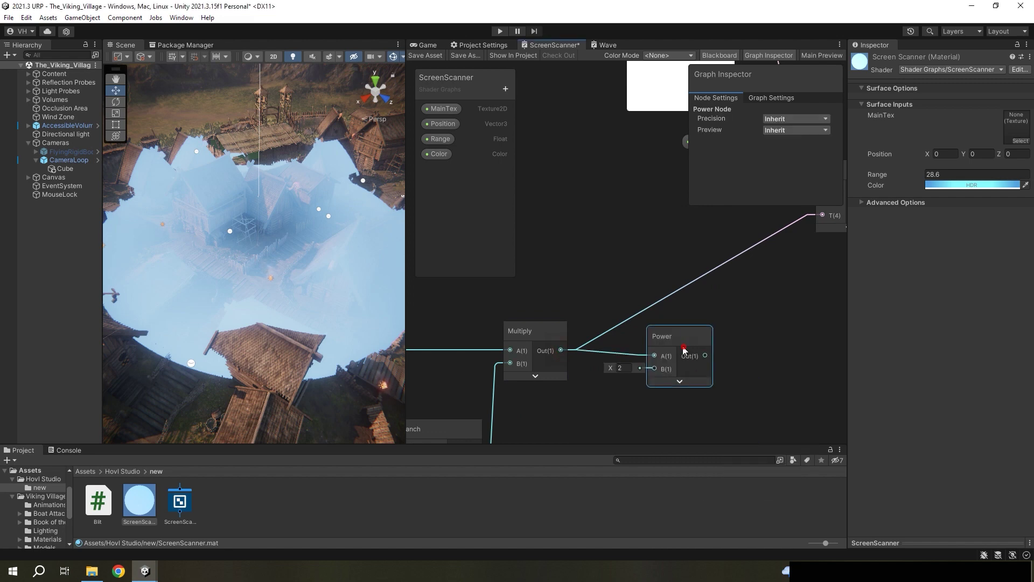
scroll(691, 373, "down", 3)
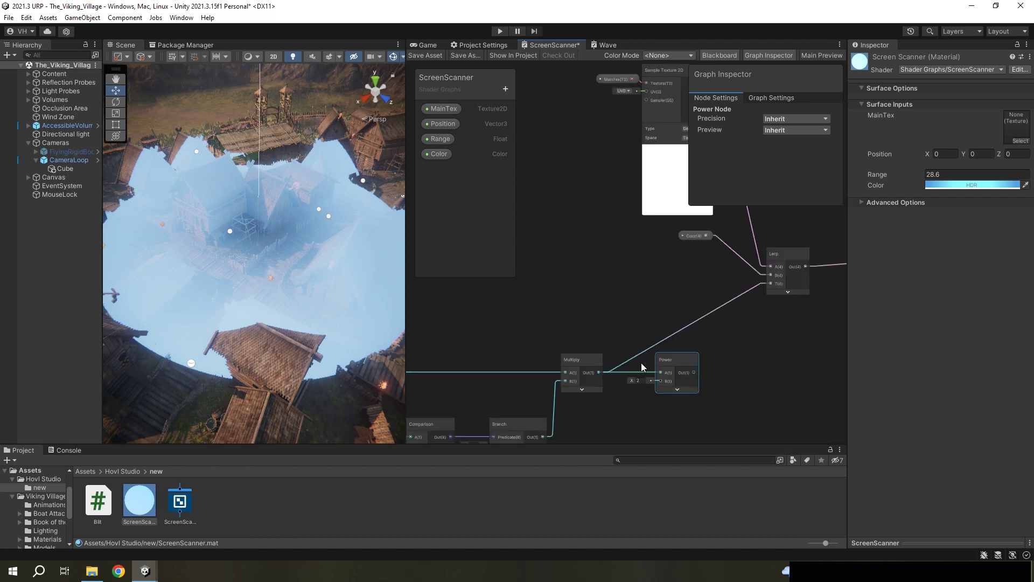
left_click_drag(695, 373, 771, 284)
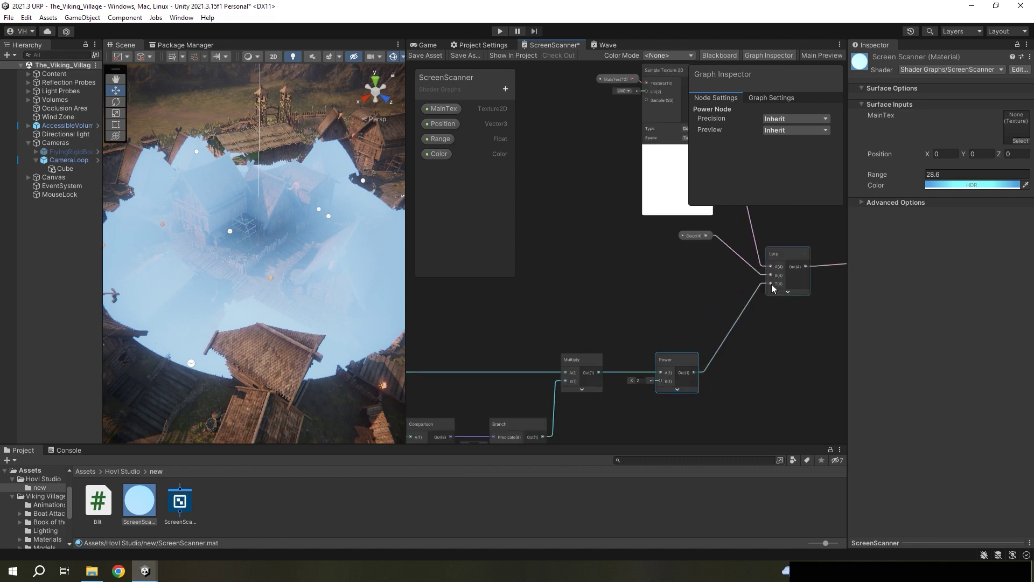
left_click(435, 57)
middle_click_drag(504, 278, 544, 241)
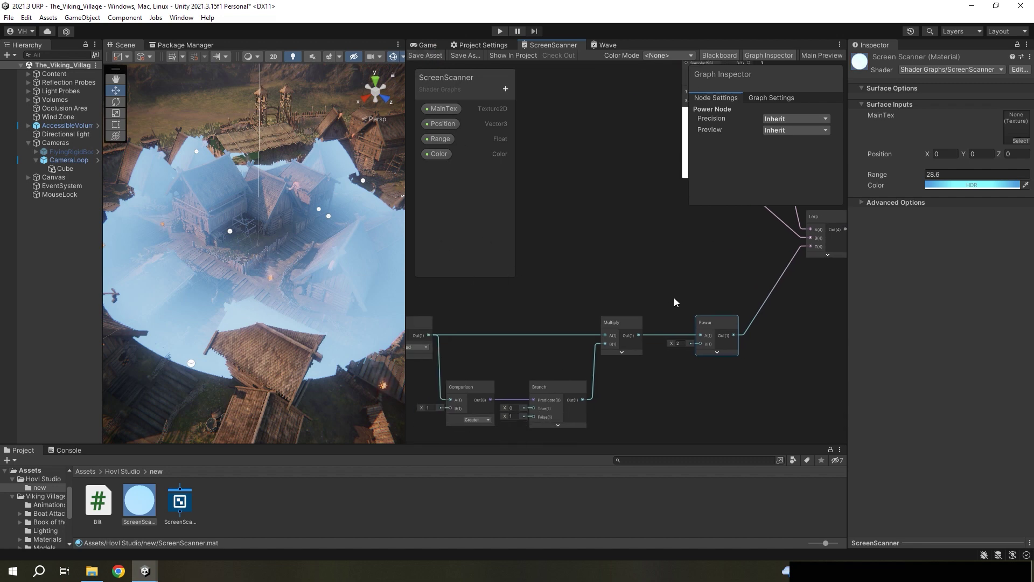
middle_click_drag(674, 297, 640, 273)
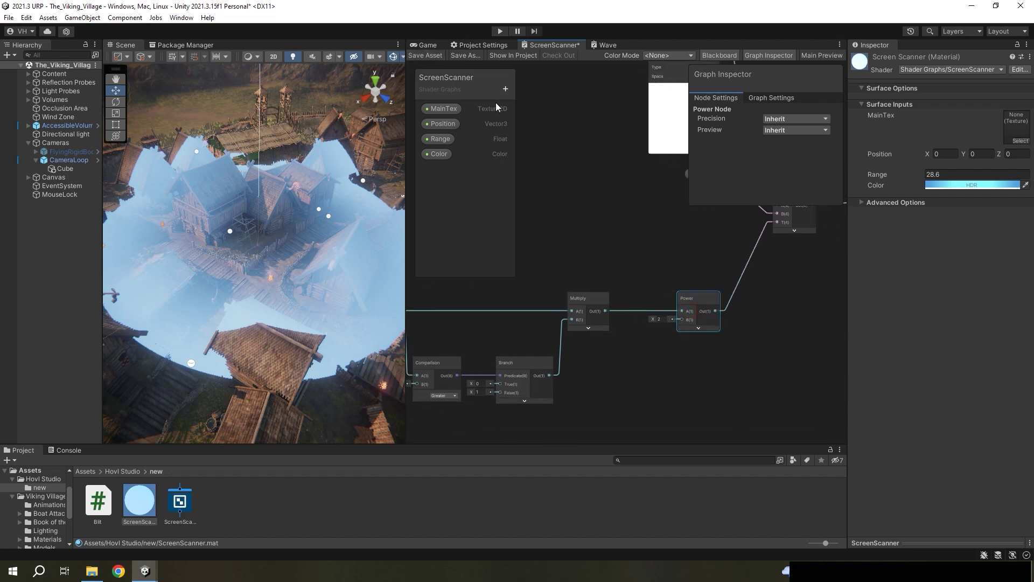
- Add a 'Wave falloff' float property, default 2, wired to Power's exponent, and save
left_click(505, 88)
left_click(517, 108)
type("Wave falloff")
key("Return")
left_click_drag(449, 168, 596, 345)
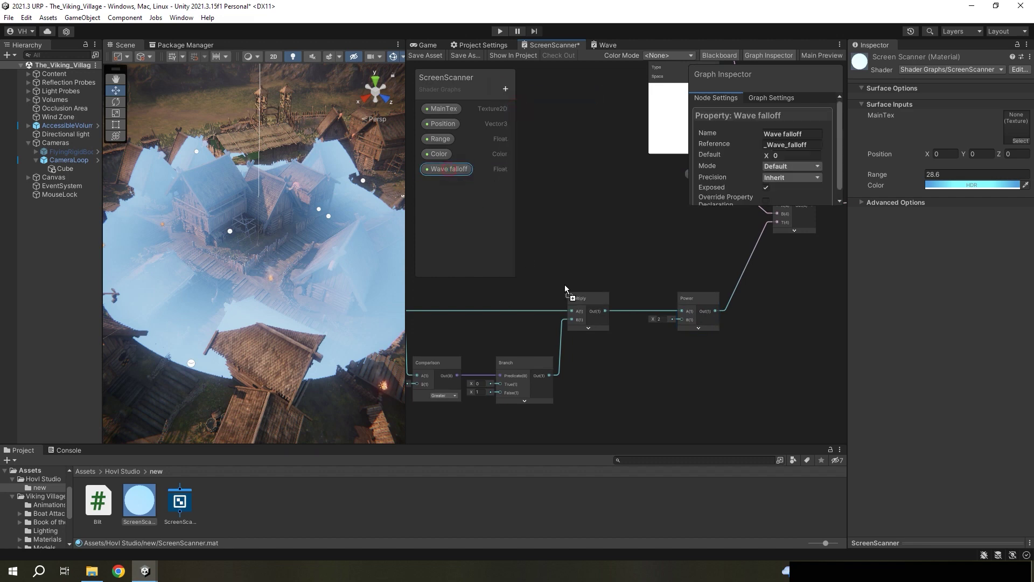
left_click(785, 154)
type("2")
mouse_move(625, 351)
left_mouse_down()
mouse_move(605, 349)
mouse_move(689, 319)
left_mouse_up()
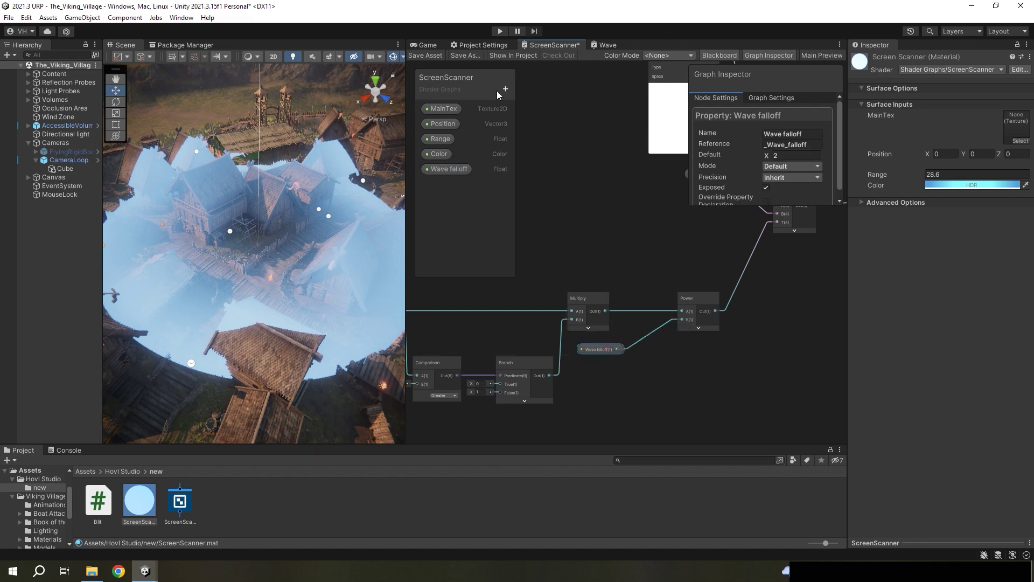
left_click(432, 56)
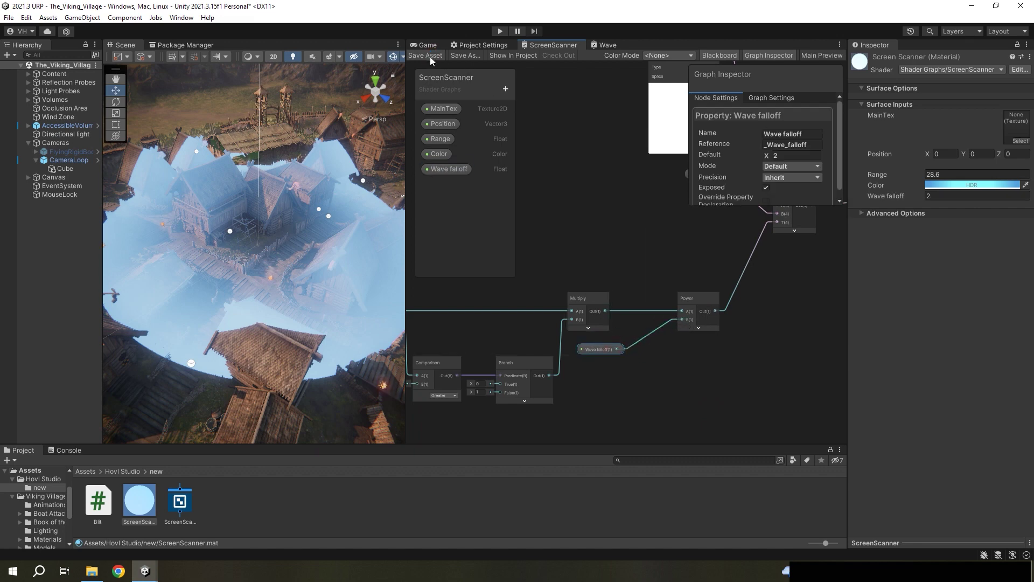
- Set the material's Wave falloff to 10
left_click_drag(914, 200, 932, 203)
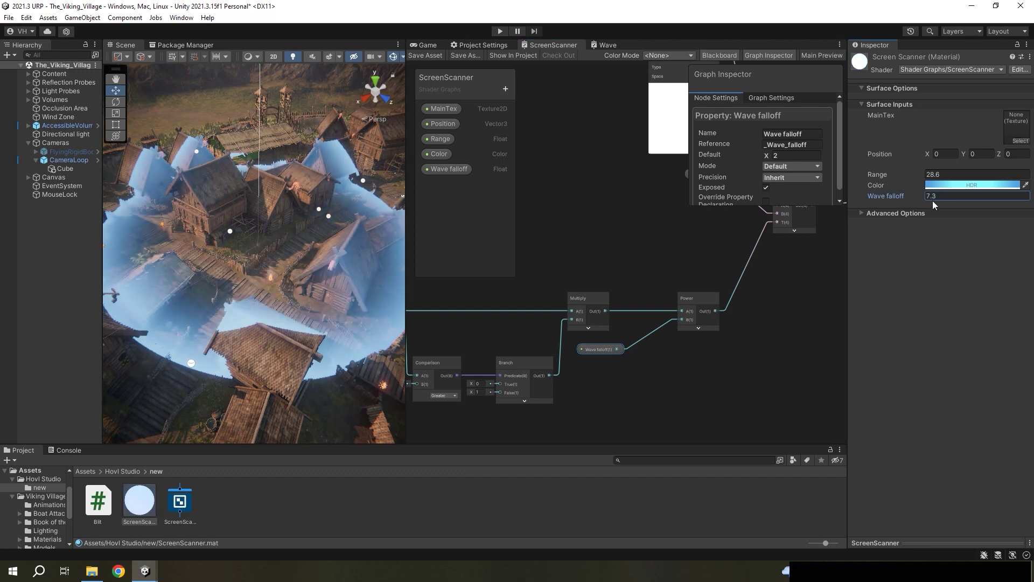
type("10")
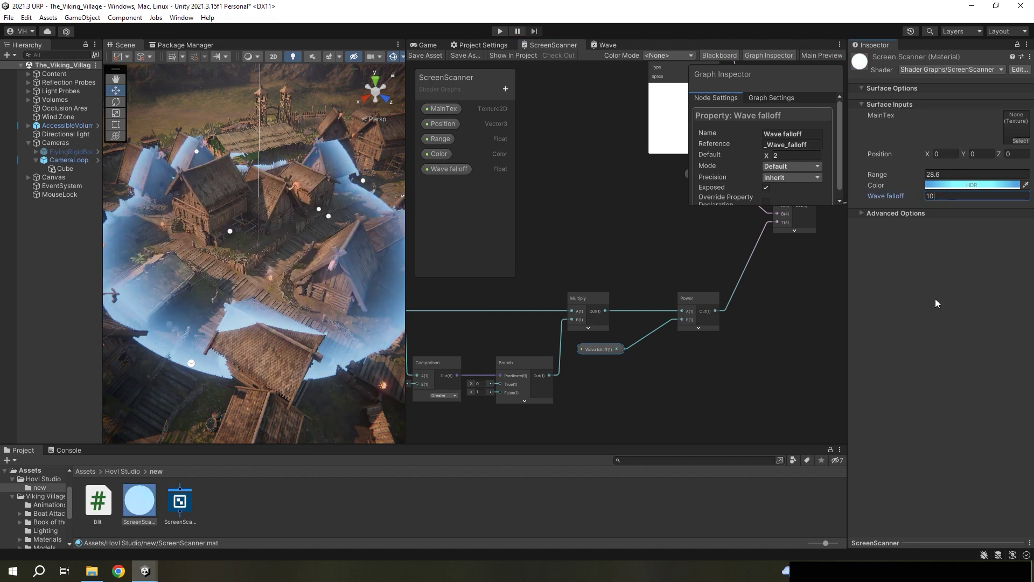
left_click(937, 301)
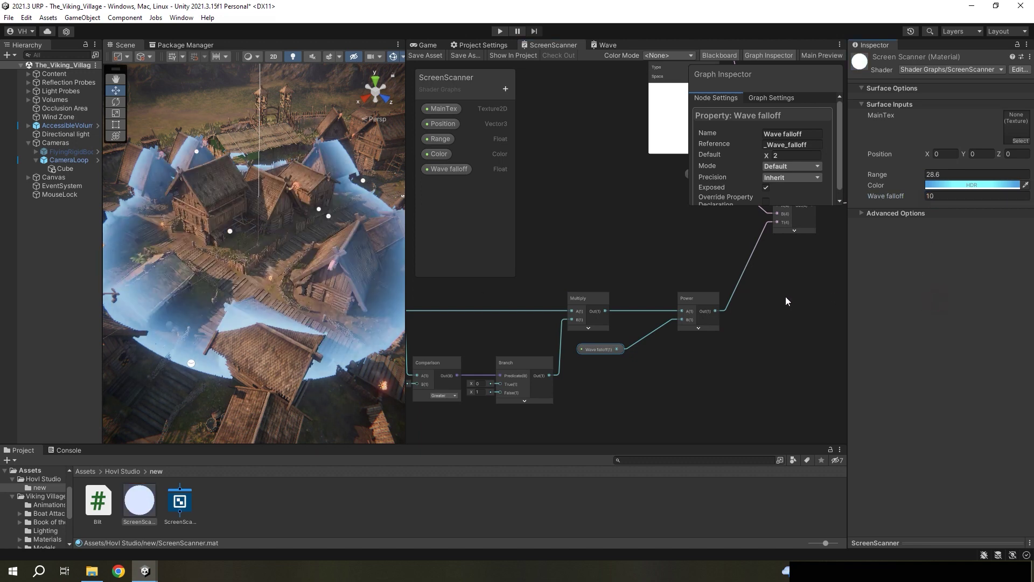
left_click(556, 292)
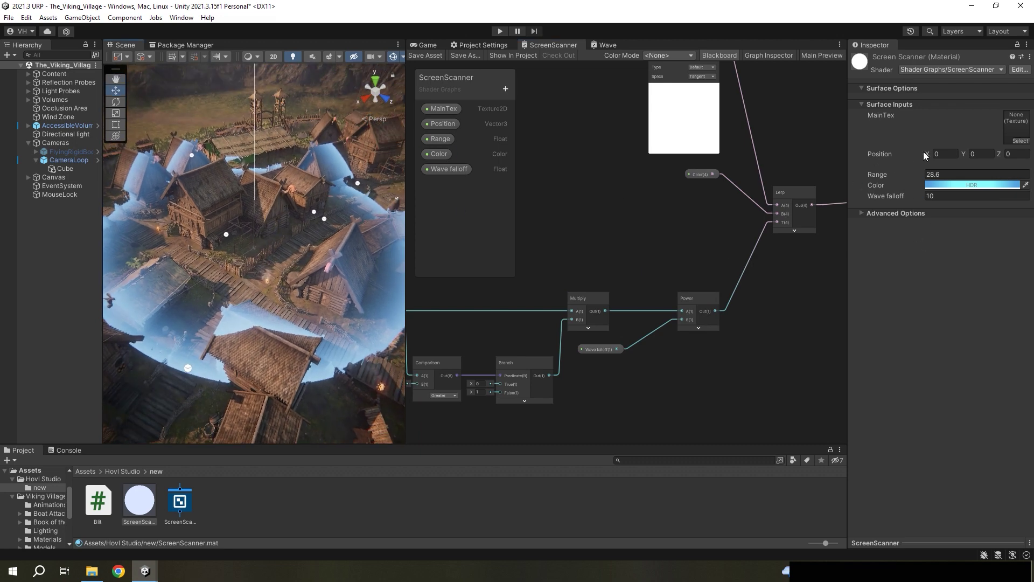
- Test moving the scan centre along X and Z, returning Position X to 0
left_click_drag(924, 155, 993, 201)
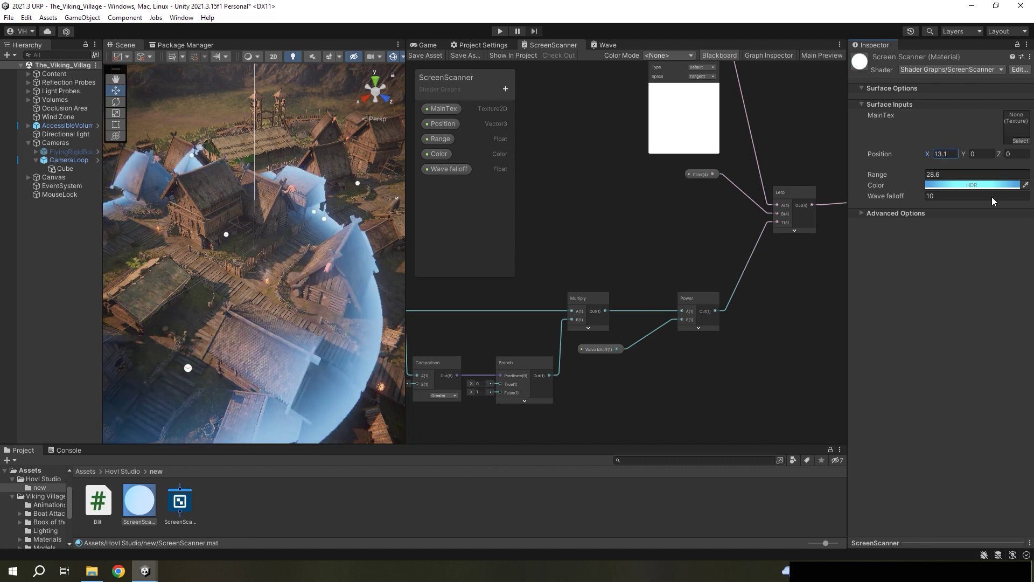
double_click(942, 154)
type("0")
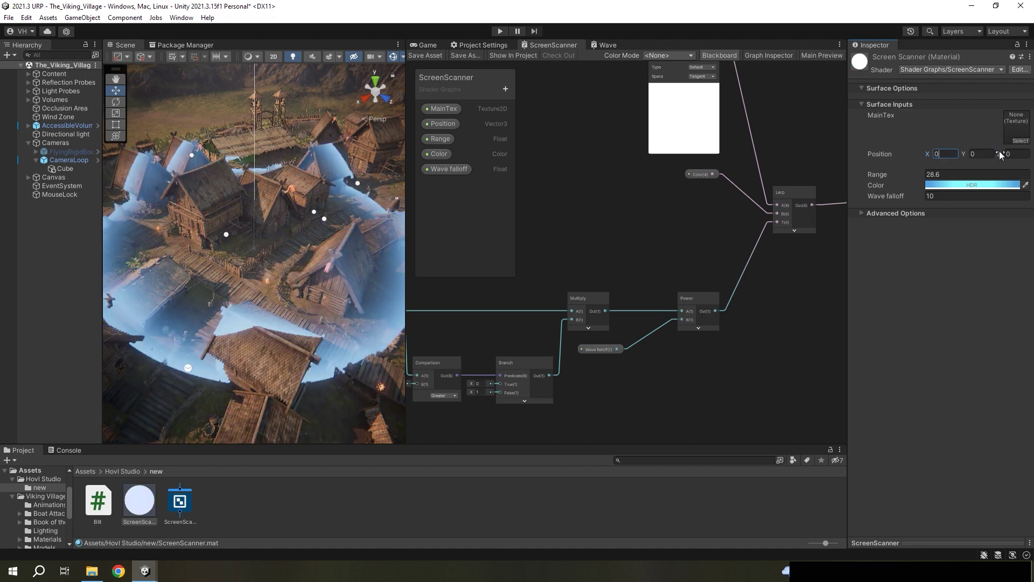
left_click_drag(1000, 155, 892, 221)
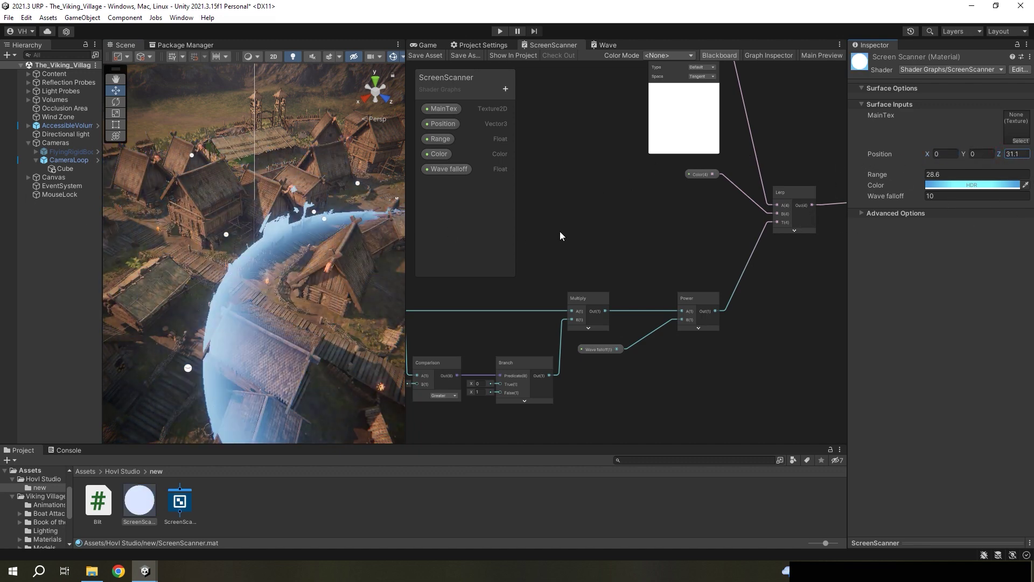
type("1.88")
type("0")
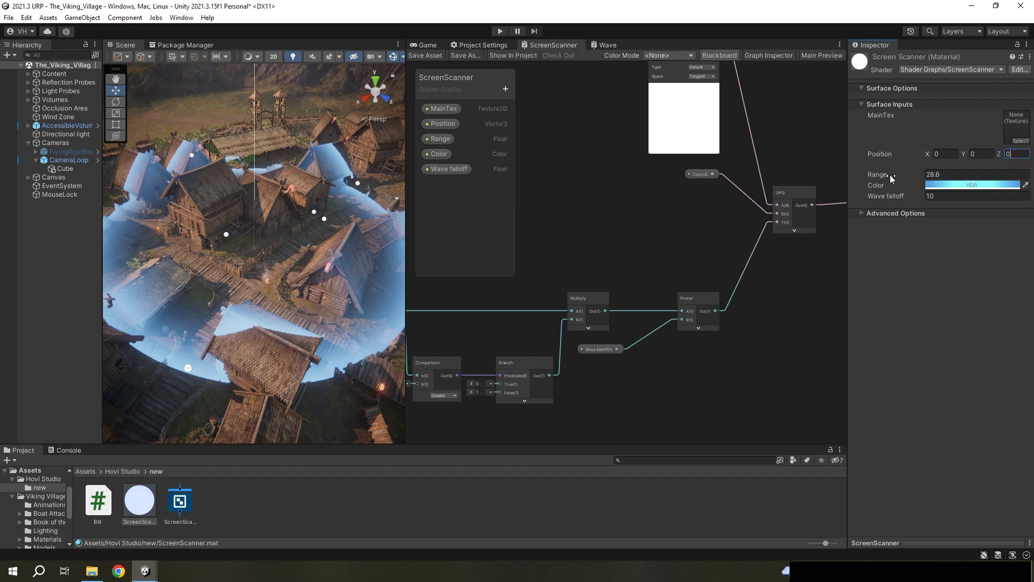
- Reset Position Z to 0, test a larger Range, and undo back to 31.89
mouse_move(892, 176)
left_mouse_down()
mouse_move(918, 194)
mouse_move(964, 185)
left_mouse_up()
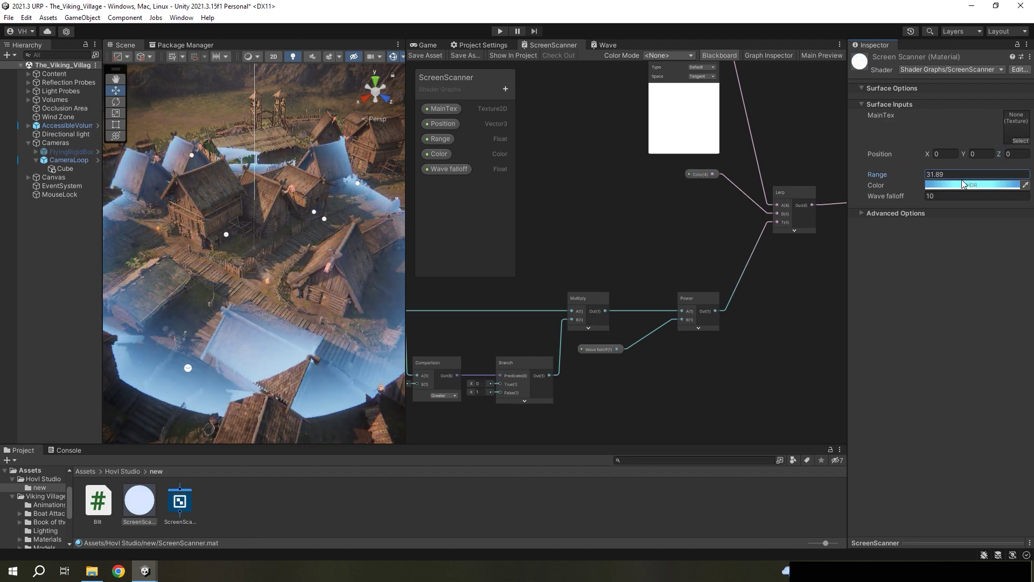
mouse_move(965, 185)
left_mouse_down()
mouse_move(974, 177)
mouse_move(169, 179)
left_mouse_up()
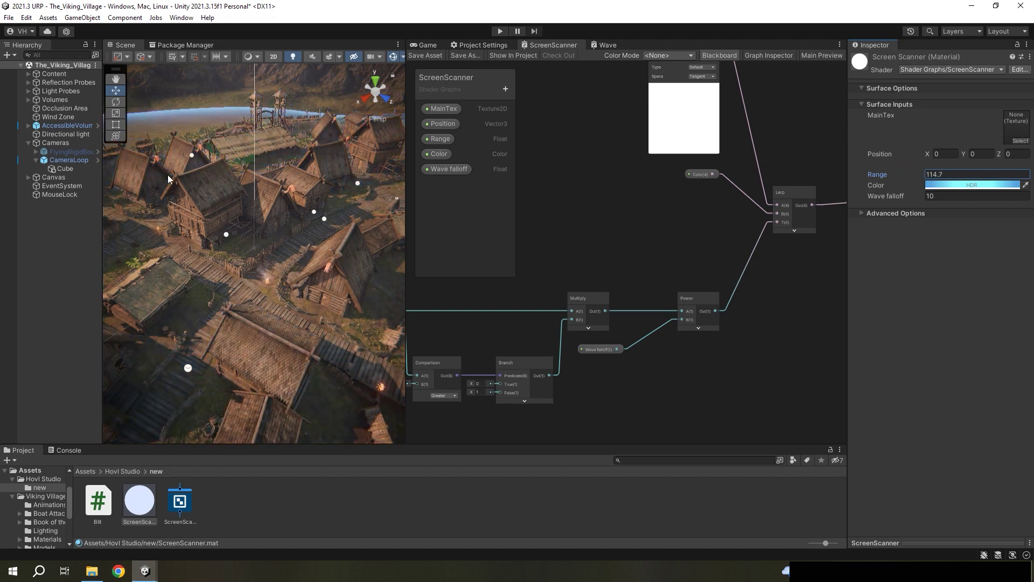
key("ctrl+z")
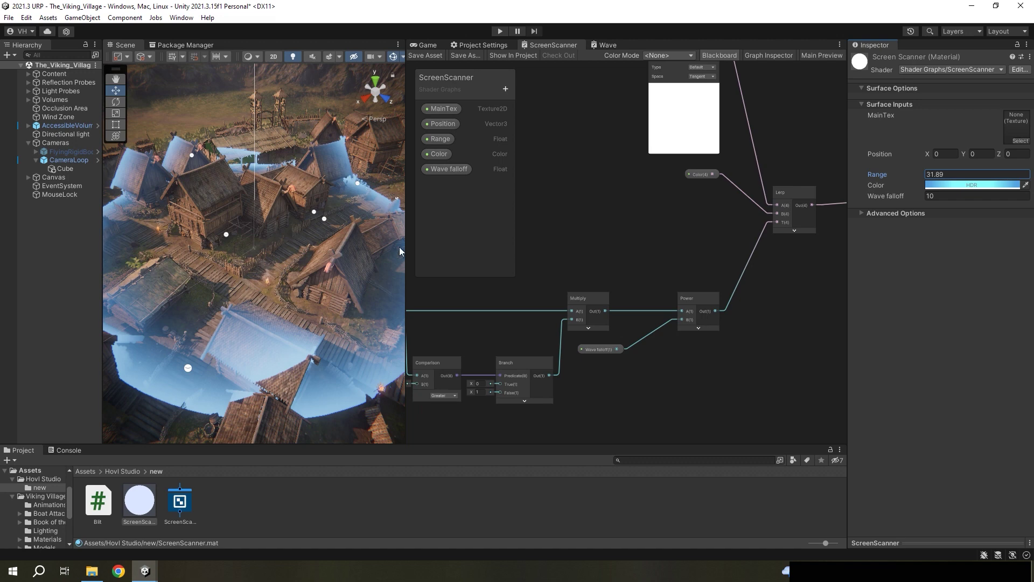
- Add a Saturate node on the Power output, collapsed and placed beside Power
middle_click_drag(709, 338, 650, 330)
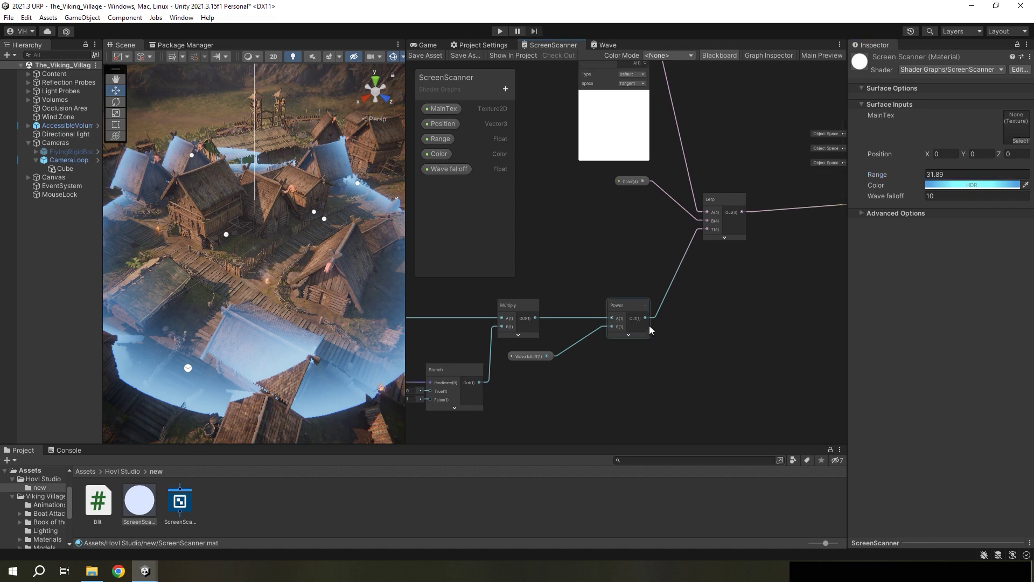
left_click_drag(718, 322, 717, 323)
type("su")
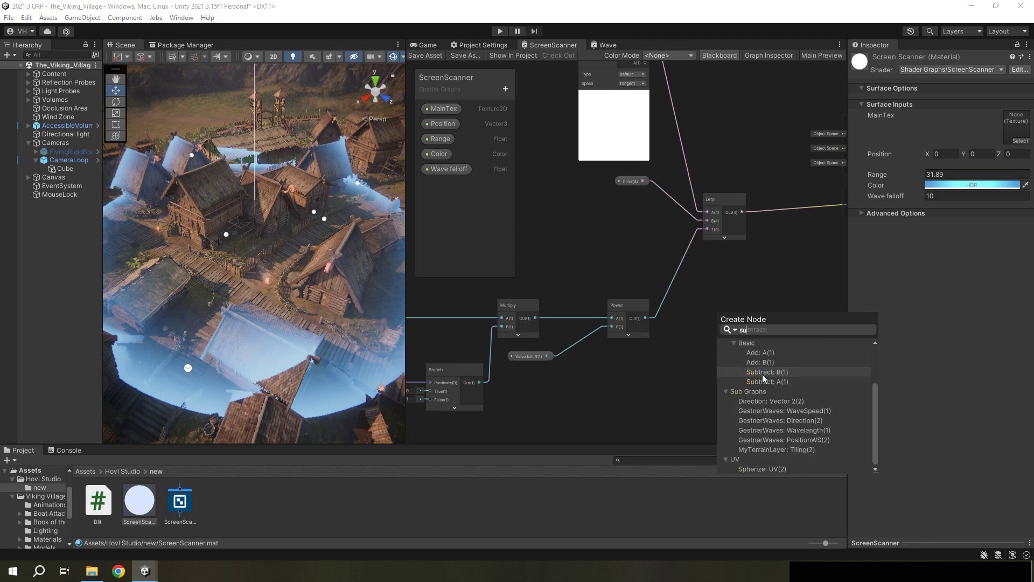
key("BackSpace")
type("at")
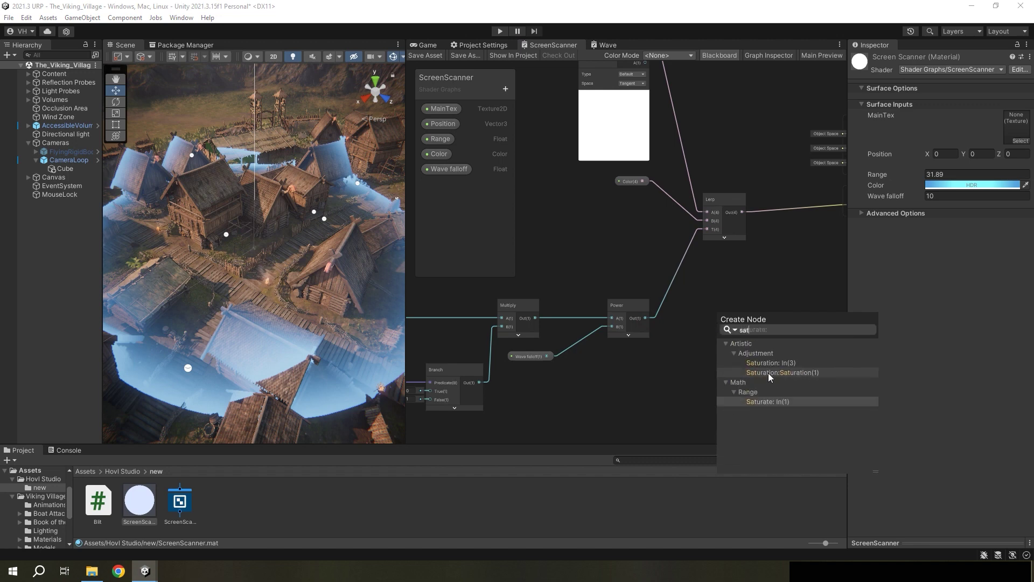
left_click(763, 402)
left_click(747, 343)
left_click_drag(749, 333, 718, 319)
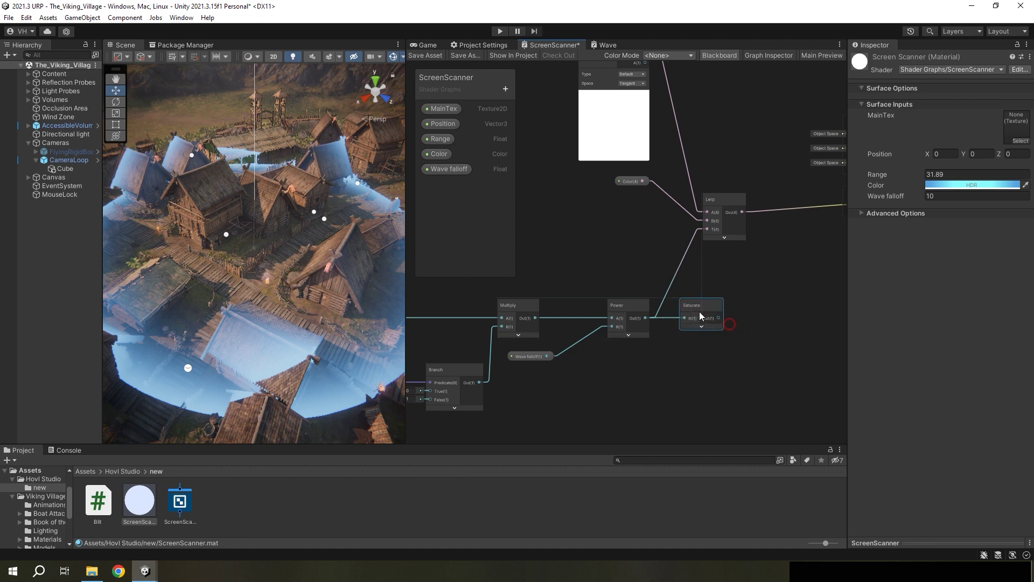
- Add a collapsed Multiply node after Saturate
key("space")
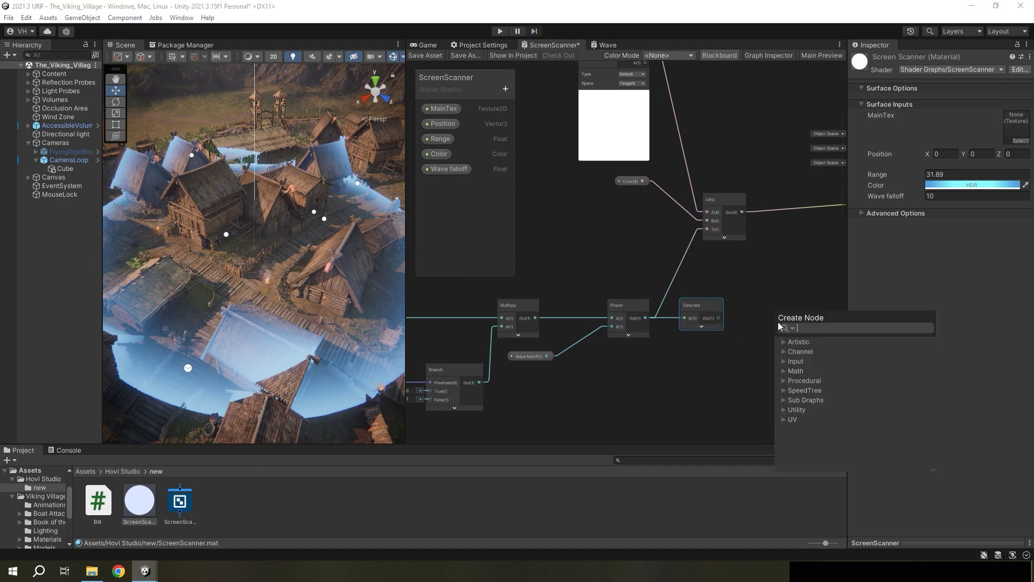
left_click(822, 412)
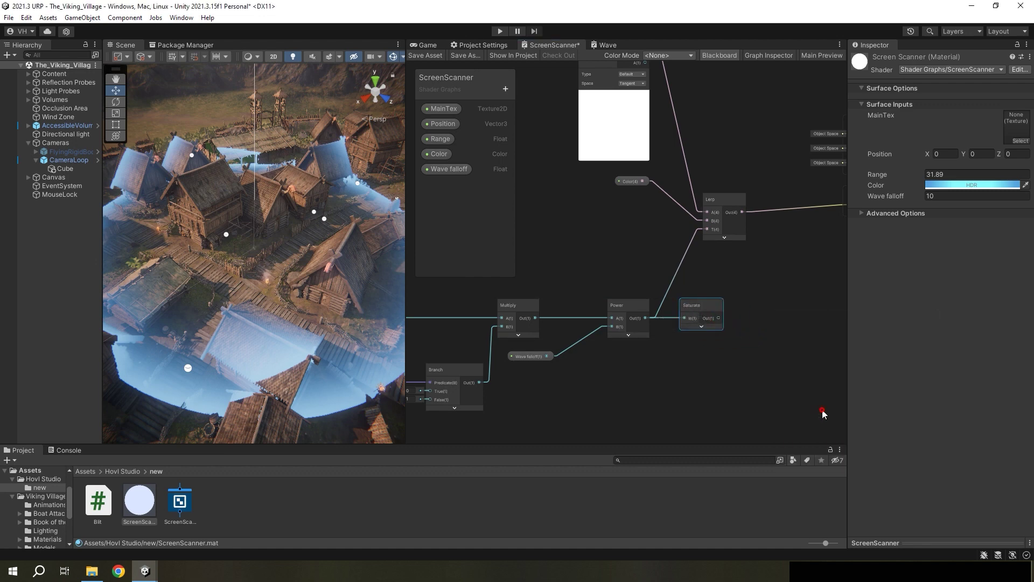
left_click(796, 328)
middle_click_drag(796, 328, 778, 323)
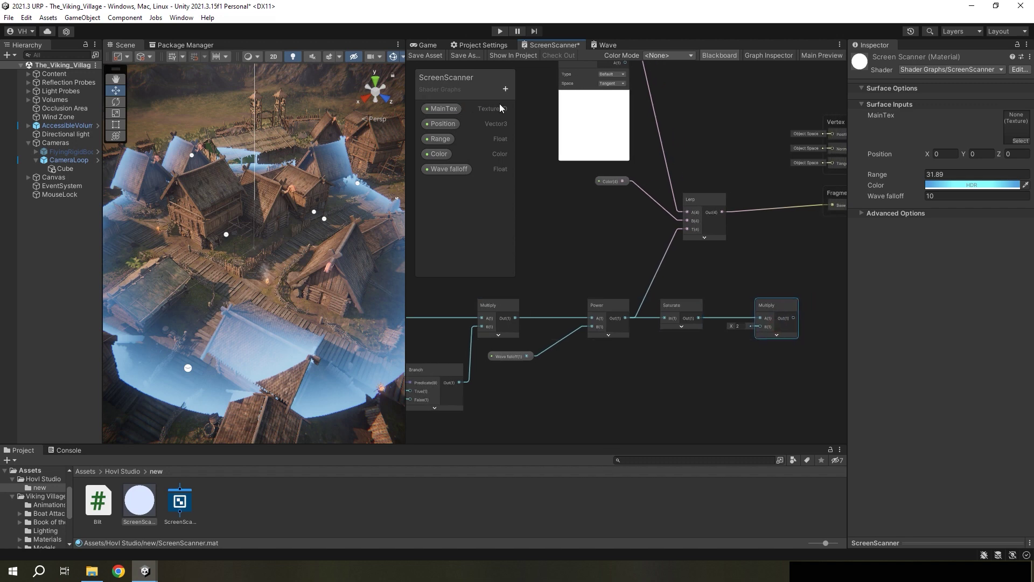
- Create an 'Opacity' float property with default value 1
left_click(505, 88)
left_click(531, 110)
type("Opacity")
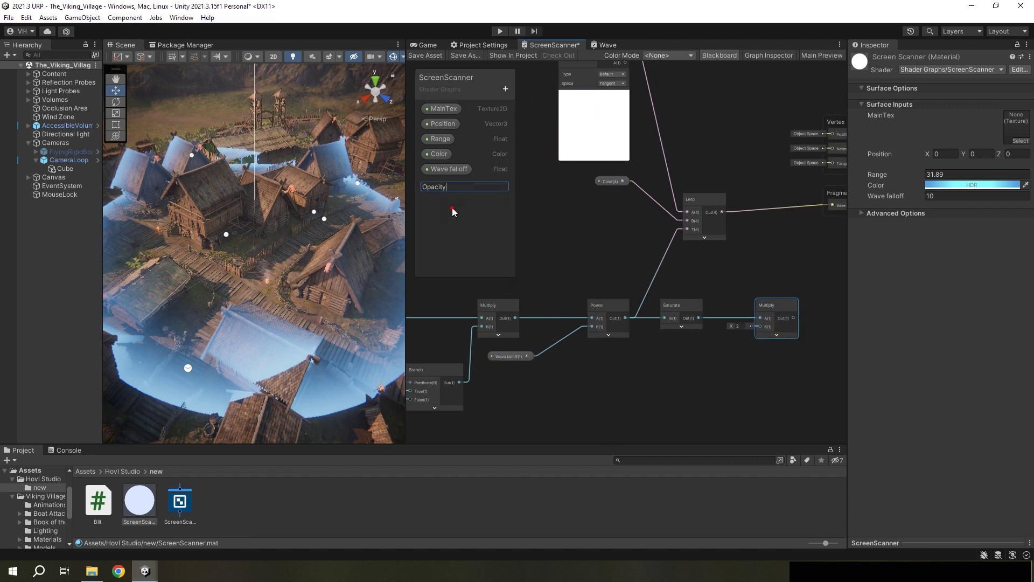
key("Return")
left_click(442, 184)
left_click(768, 55)
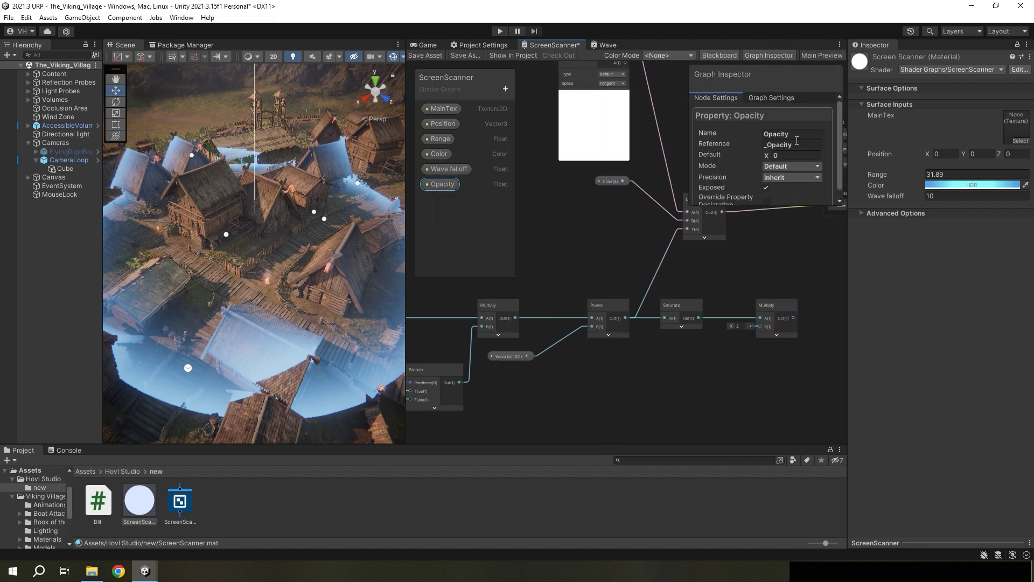
left_click(791, 155)
type("1")
left_click(437, 188)
- Wire Opacity into the Multiply node's B input
left_click_drag(684, 342, 760, 326)
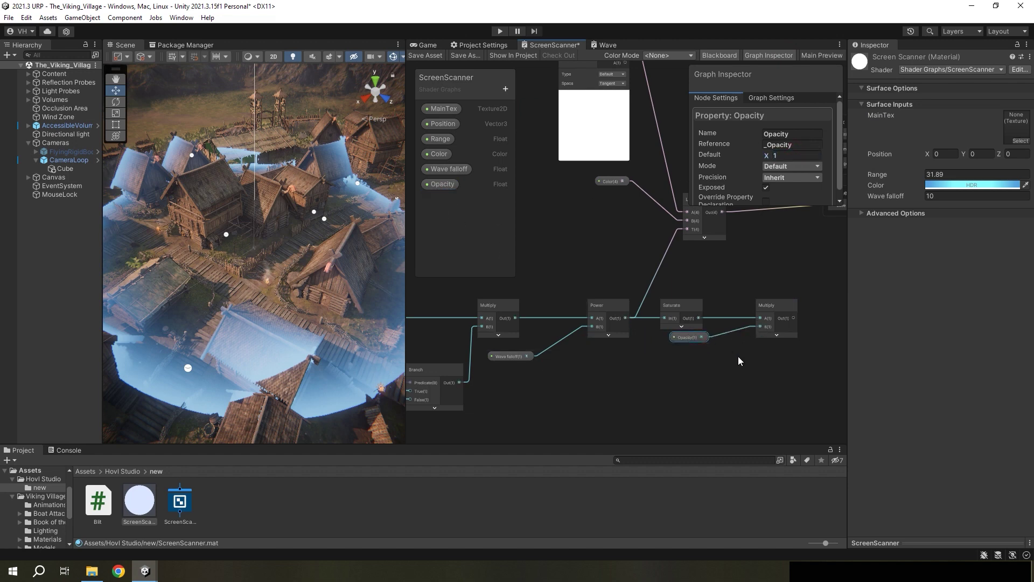
scroll(652, 394, "down", 5)
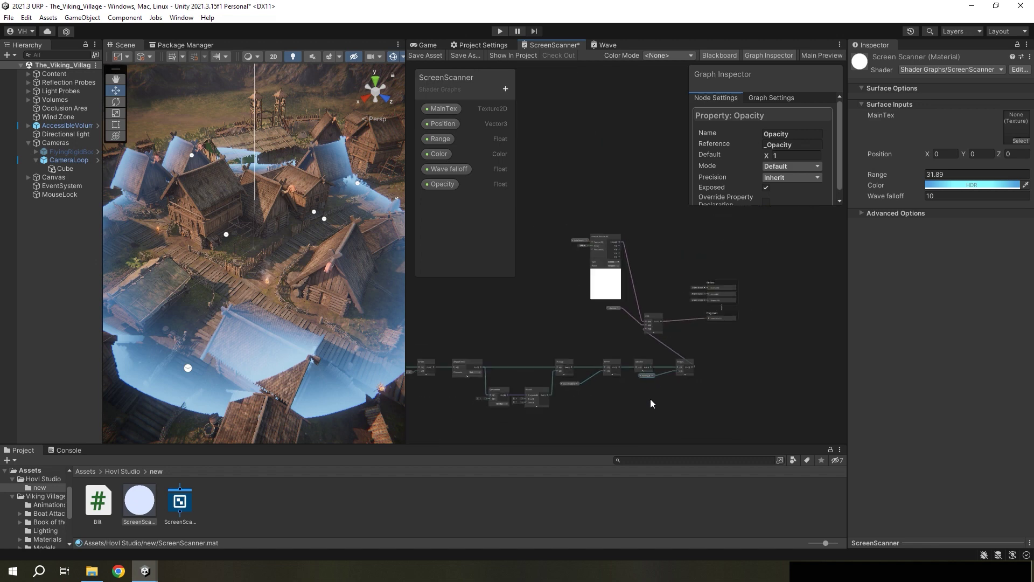
middle_click_drag(650, 398, 703, 364)
scroll(745, 379, "down", 3)
left_click(747, 395)
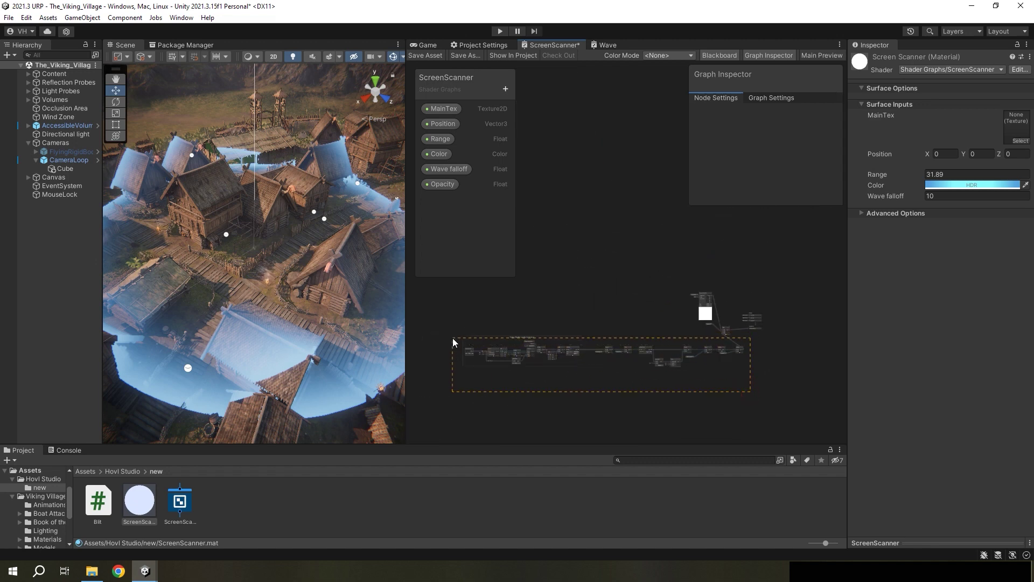
- Save the ScreenScanner shader graph
left_click_drag(453, 338, 452, 338)
scroll(616, 355, "up", 2)
scroll(616, 354, "up", 2)
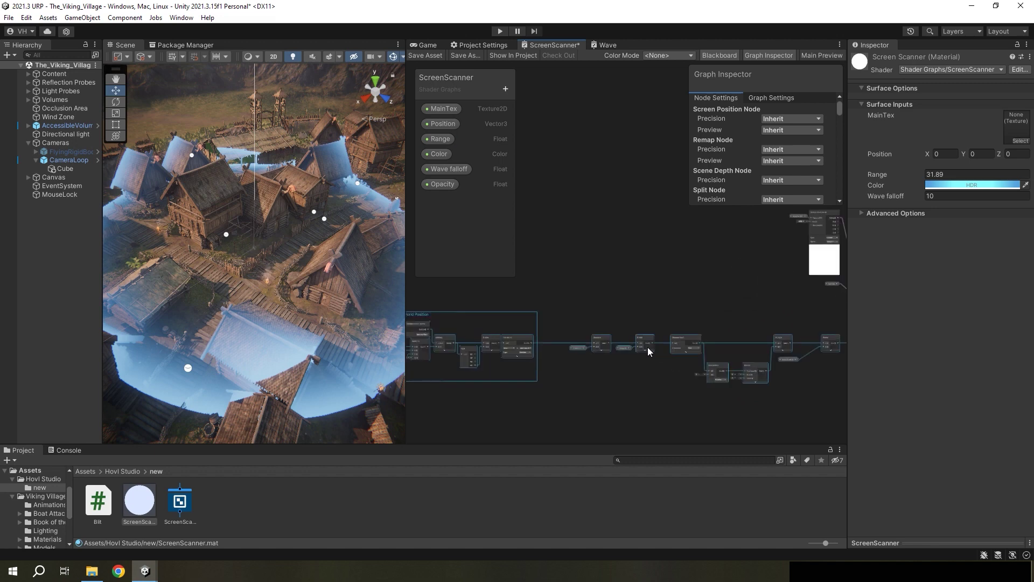
middle_click_drag(683, 347, 566, 338)
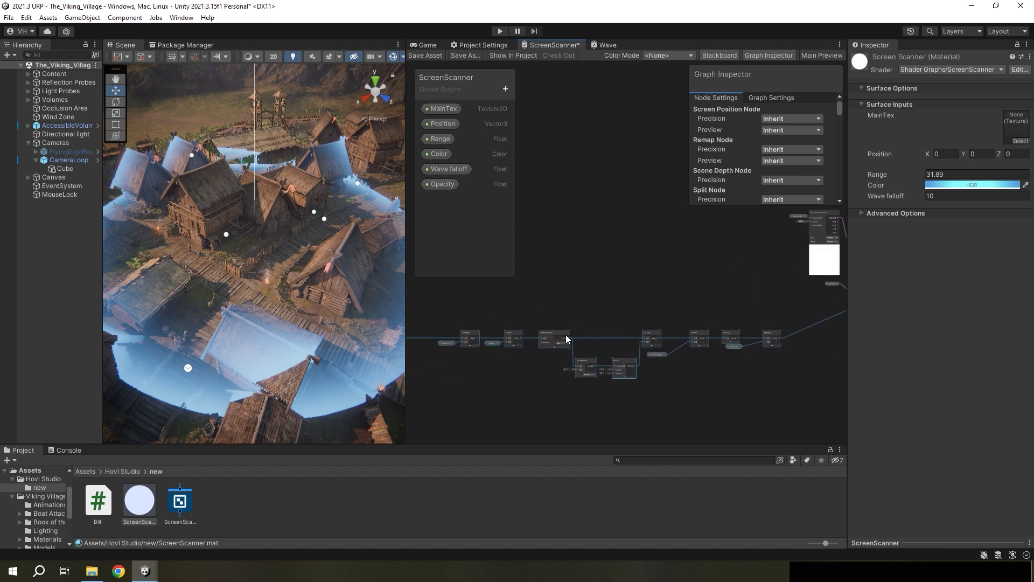
left_click(624, 226)
left_click(428, 56)
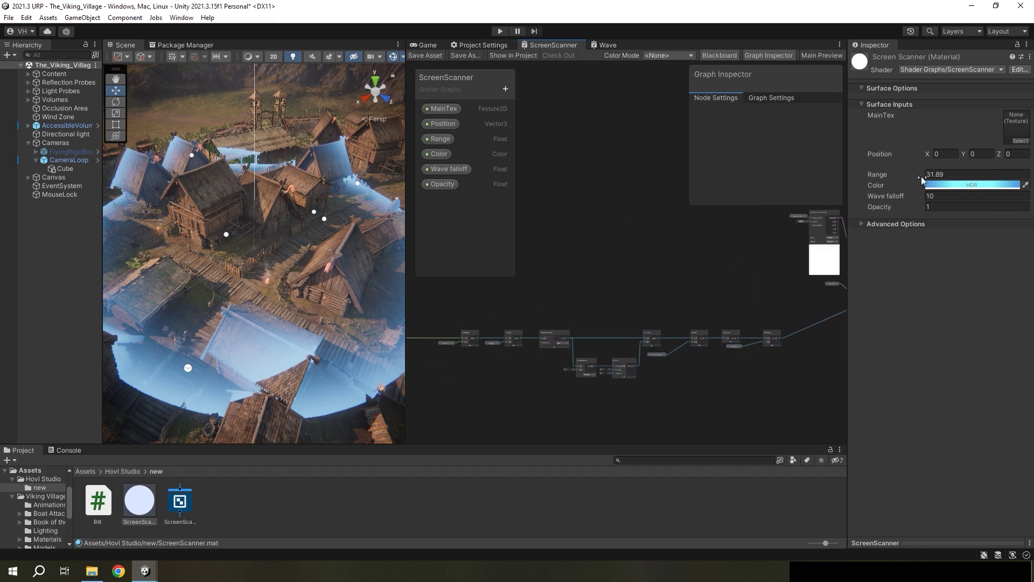
- Set the scanner material's Range to 34 and Opacity to 1
mouse_move(922, 180)
left_mouse_down()
mouse_move(832, 186)
mouse_move(911, 211)
left_mouse_up()
left_click(949, 210)
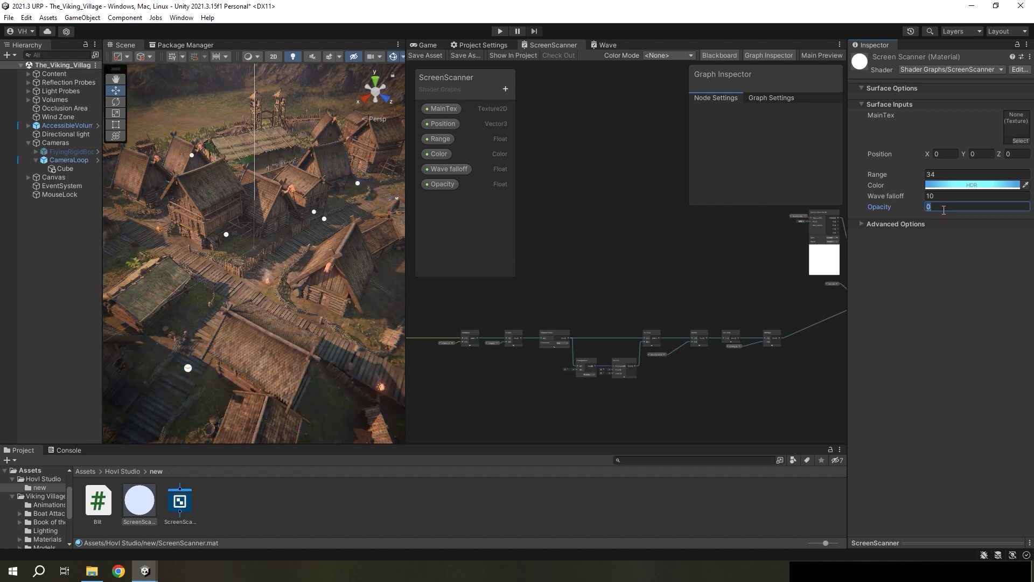
type("1")
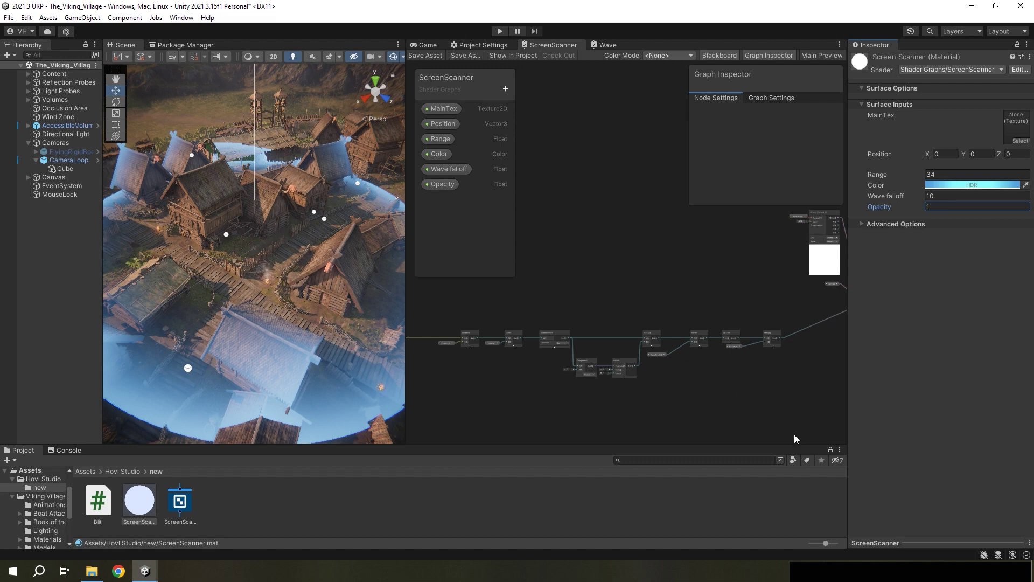
- Close the ScreenScanner shader graph tab so the Game view shows
left_click(513, 391)
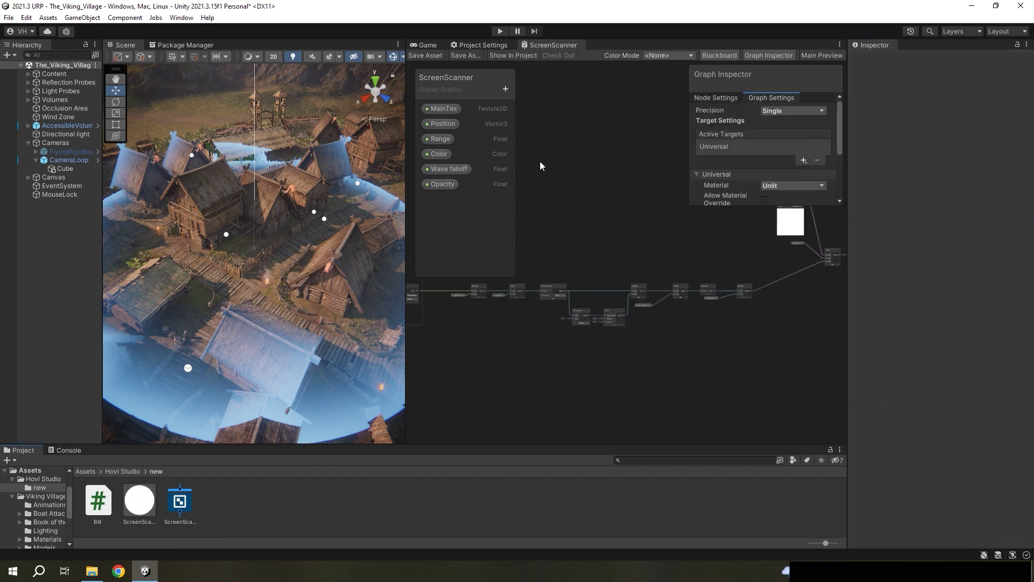
right_click(555, 47)
left_click(576, 62)
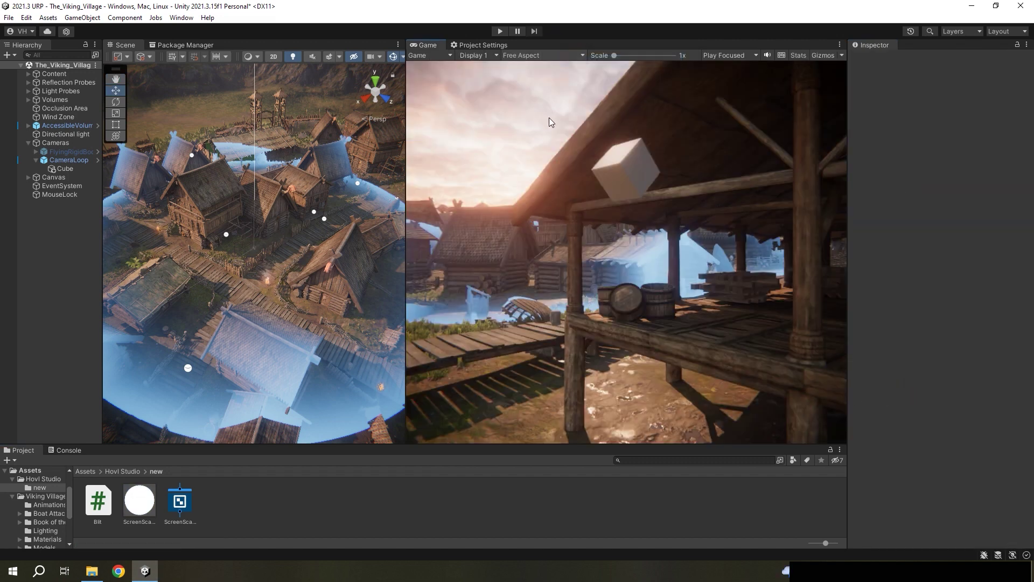
- Create a C# script named HS_Scanner in the new folder and open it in Visual Studio
right_click(240, 498)
mouse_move(280, 220)
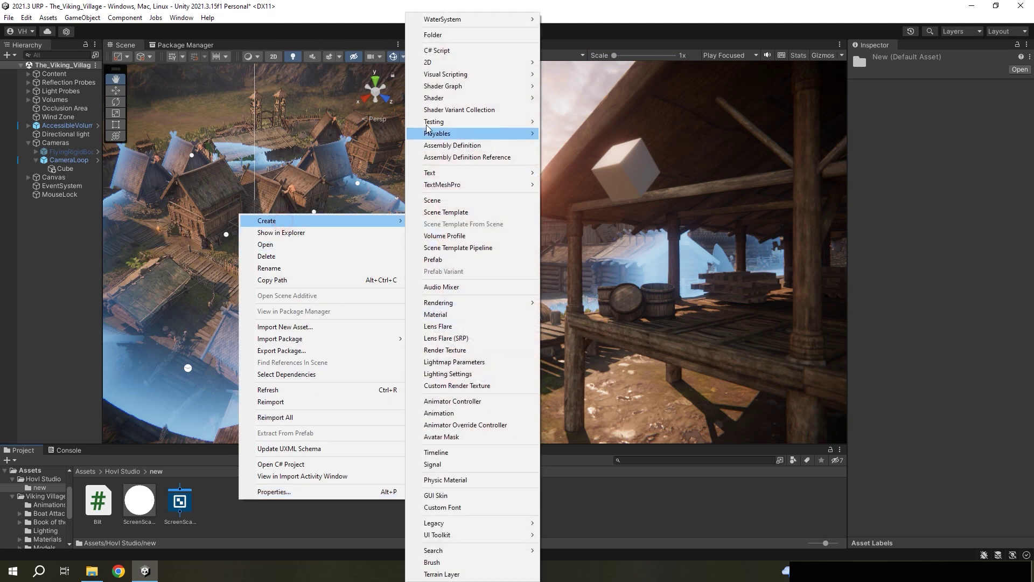
left_click(436, 50)
type("HS_Scanner")
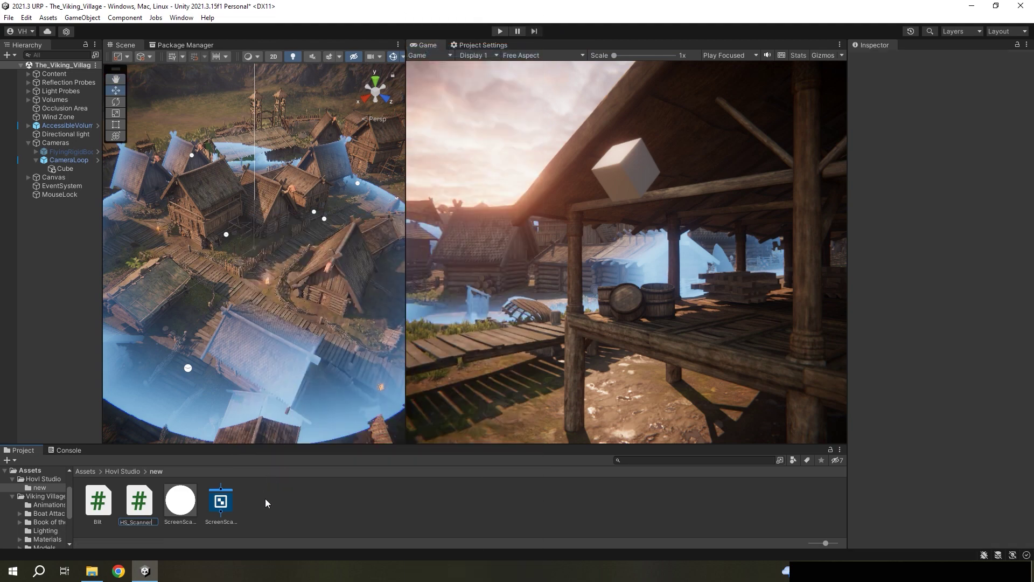
key("Return")
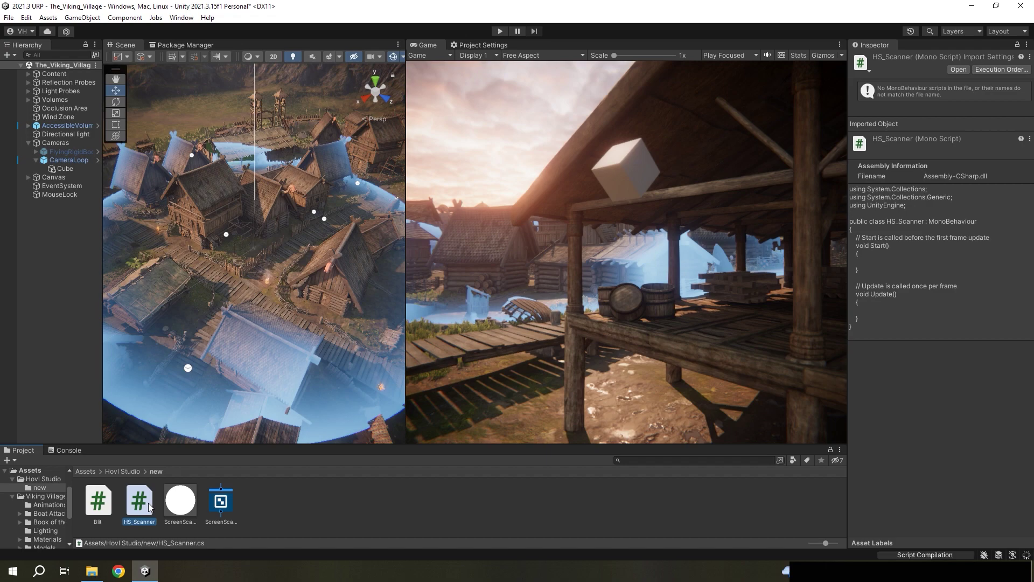
double_click(138, 501)
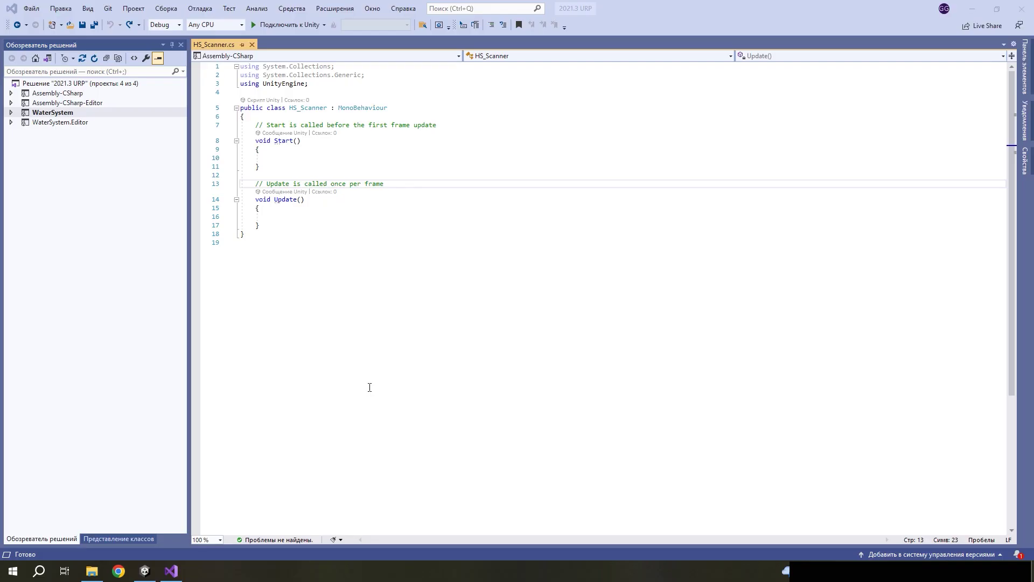
- Replace HS_Scanner's Start method with a 'public Material screenMat;' field, then return to Unity
left_click_drag(268, 174, 255, 125)
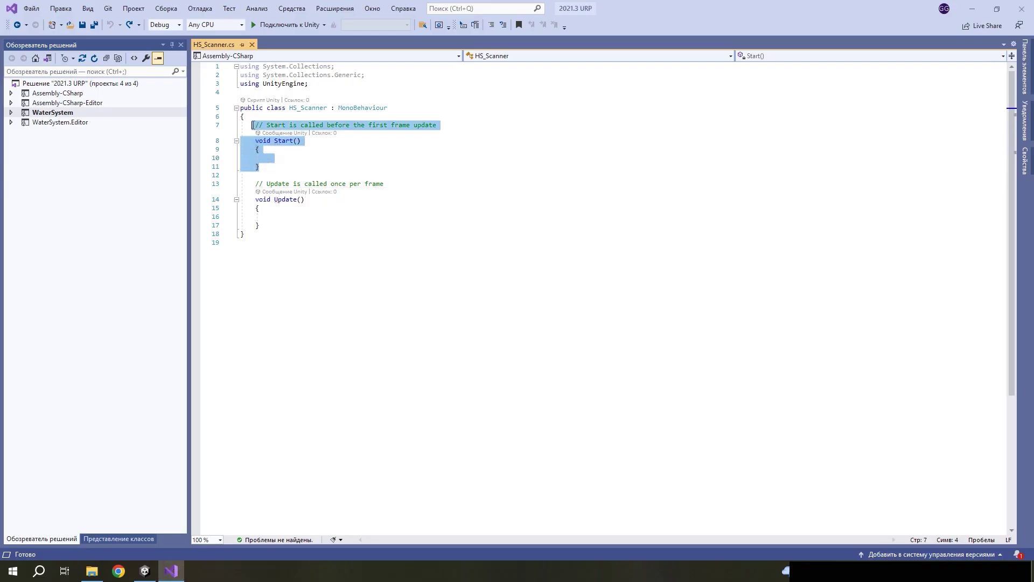
key("Delete")
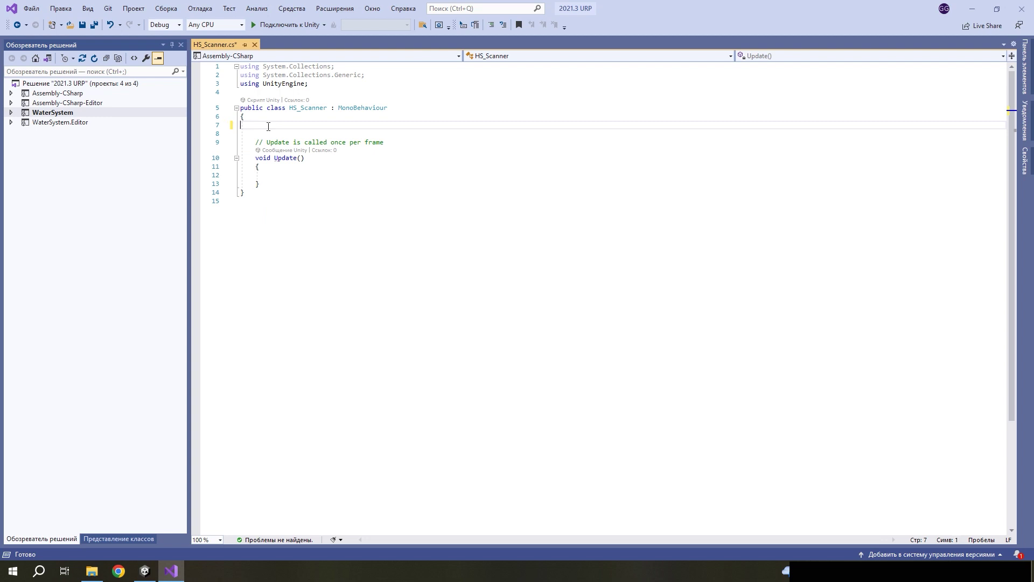
key("Delete")
type("public Material screenMat;")
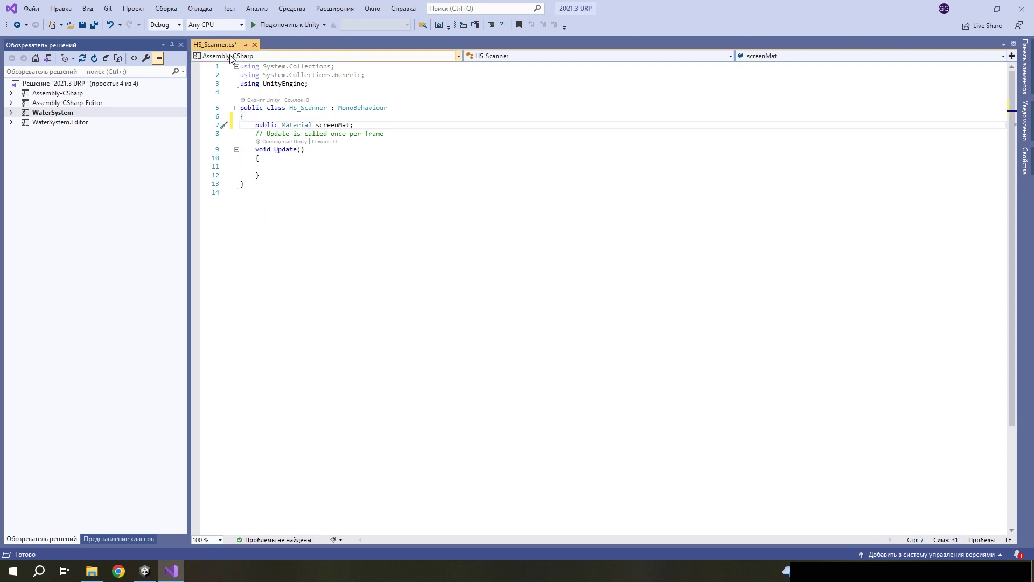
left_click(151, 570)
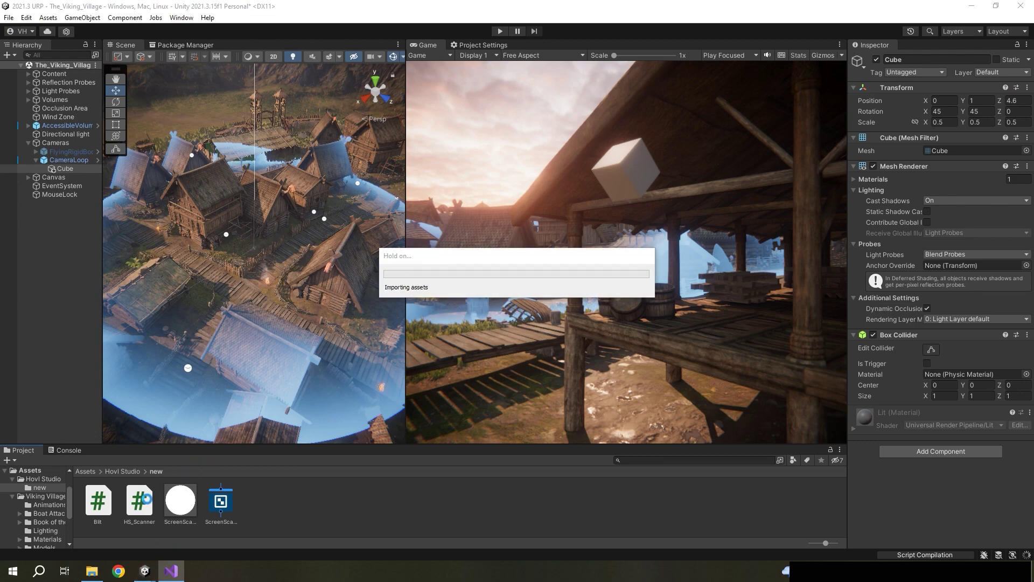
- Attach the HS_Scanner script to the Cube, then go back to Visual Studio
left_click_drag(142, 504, 918, 474)
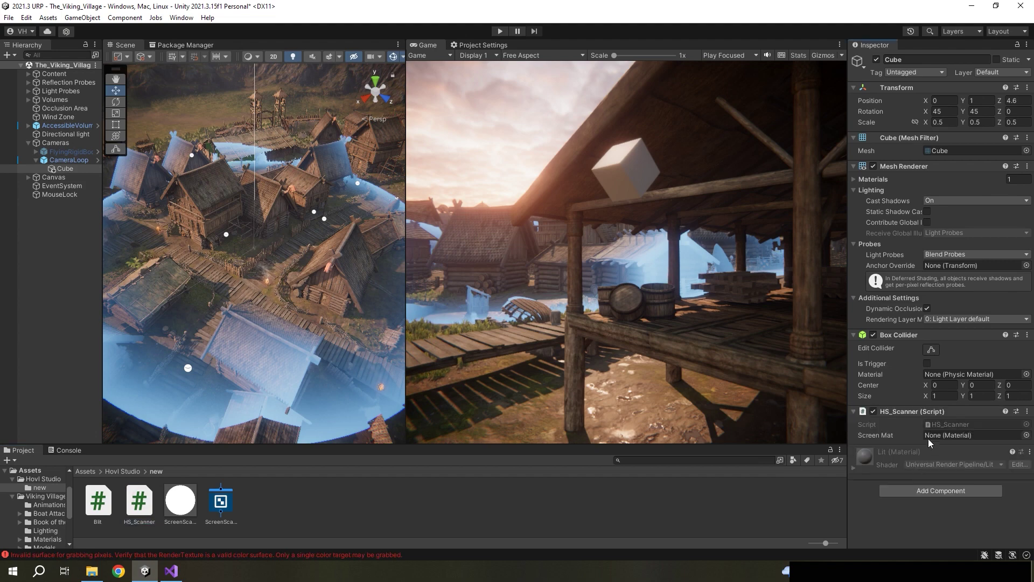
mouse_move(181, 501)
left_mouse_down()
mouse_move(929, 460)
mouse_move(973, 441)
left_mouse_up()
key("alt+Tab")
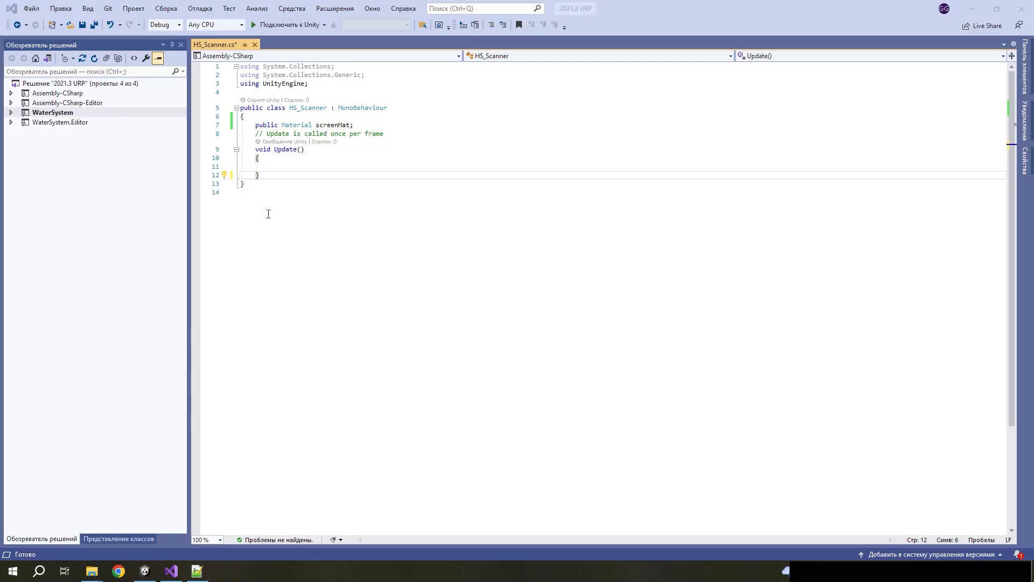
- Add an IEnumerator SceneScanning() with yield break, started from Update on left mouse click
left_click(268, 180)
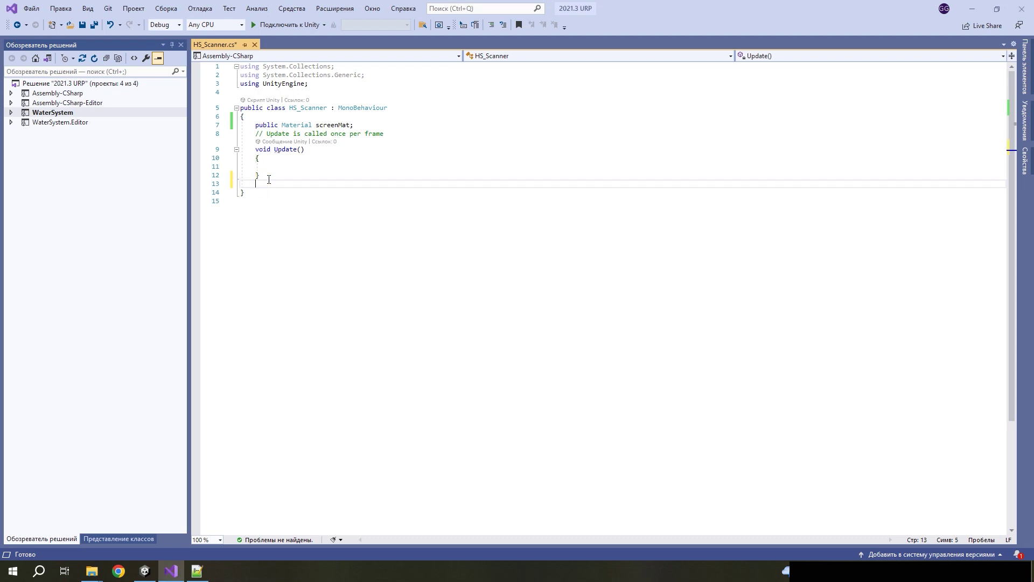
key("Return")
key("Return")
type("public ")
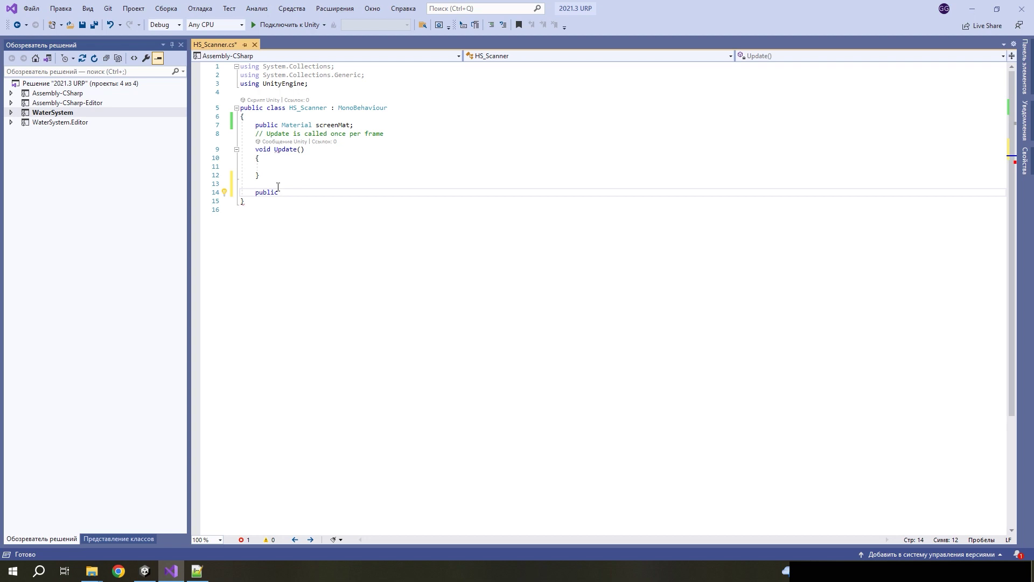
type("ien")
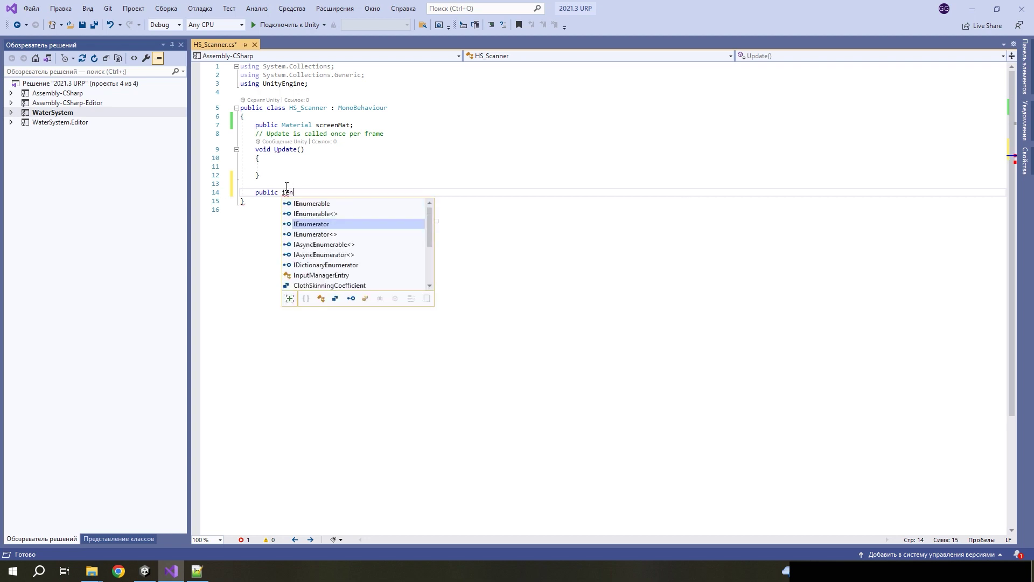
type("u")
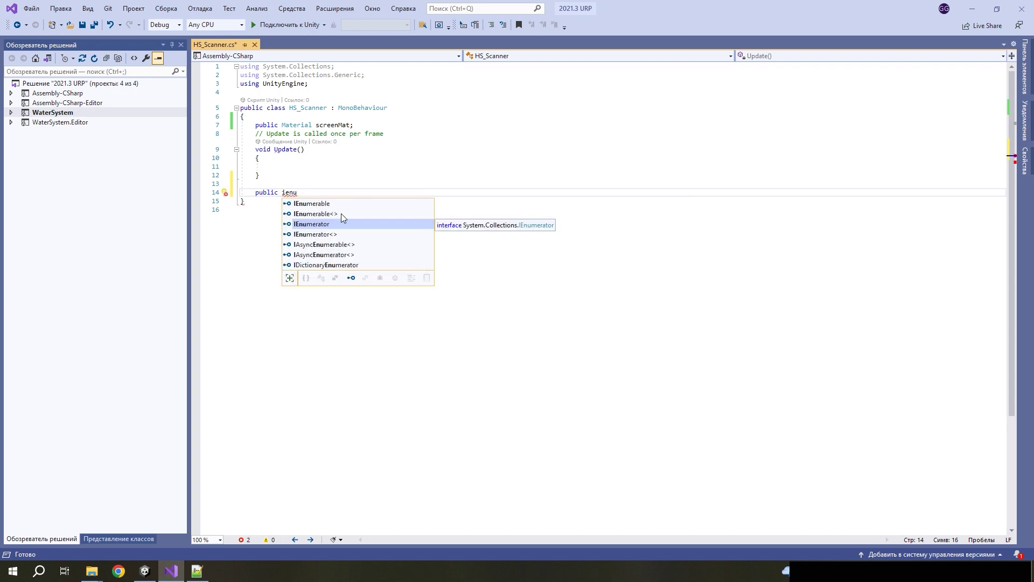
type(" SceneScanning")
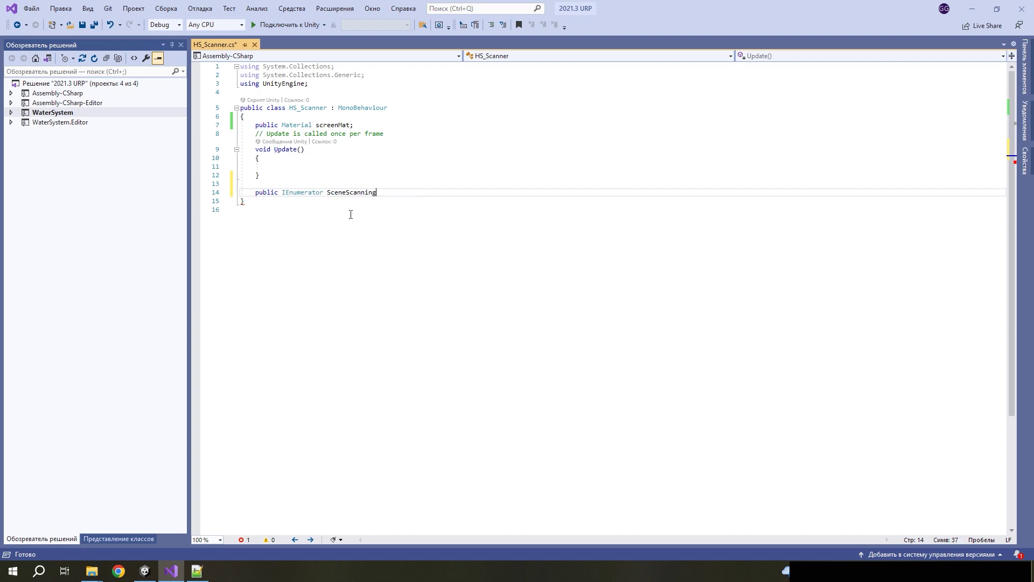
type("(")
key("Return")
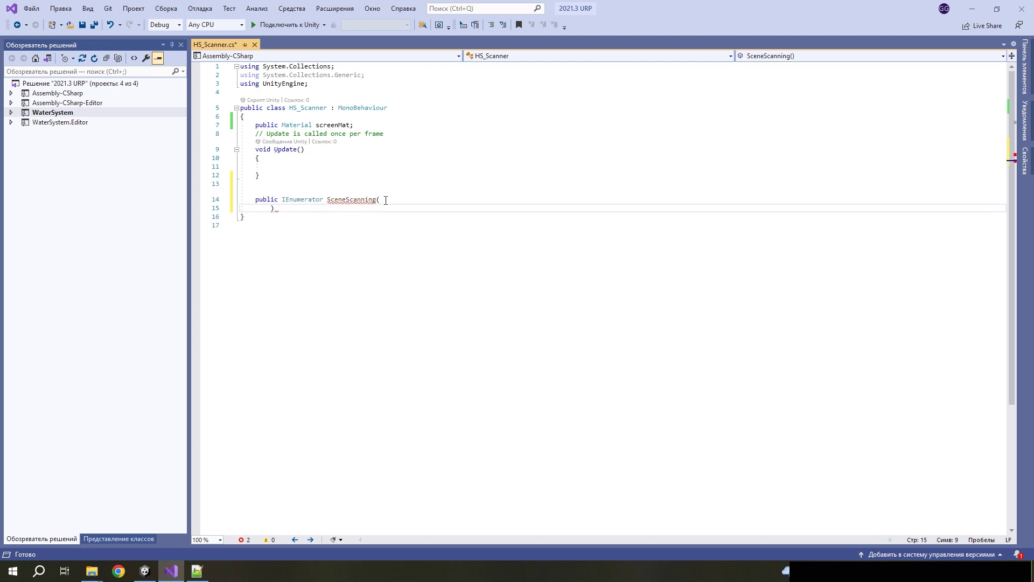
key("BackSpace")
key("Return")
type("{")
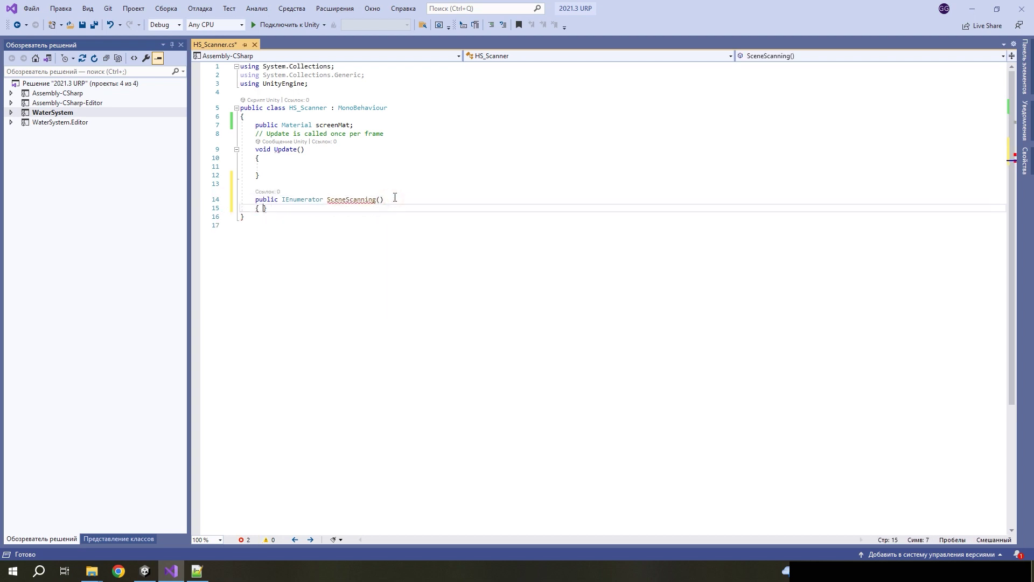
key("Return")
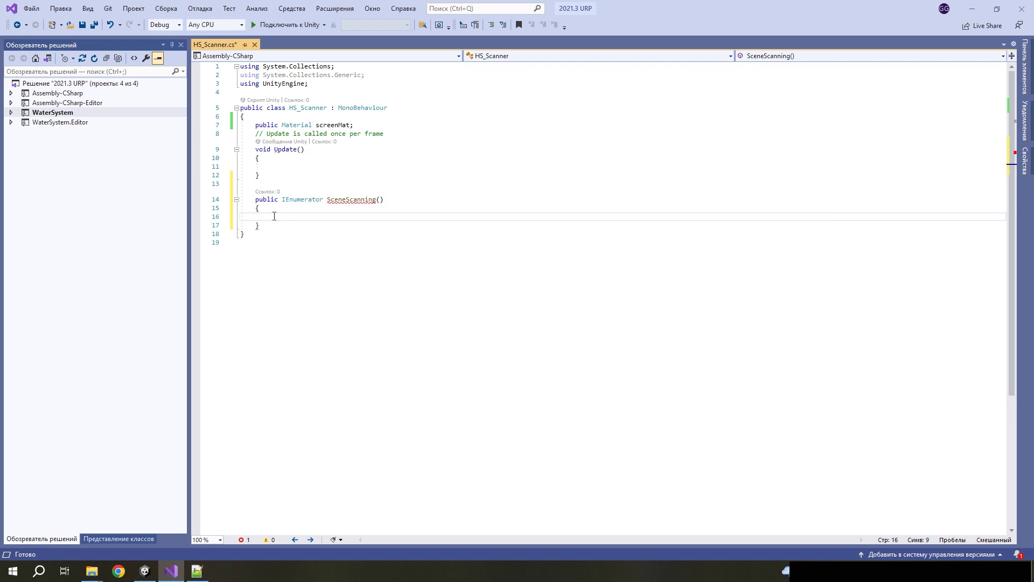
type("yi")
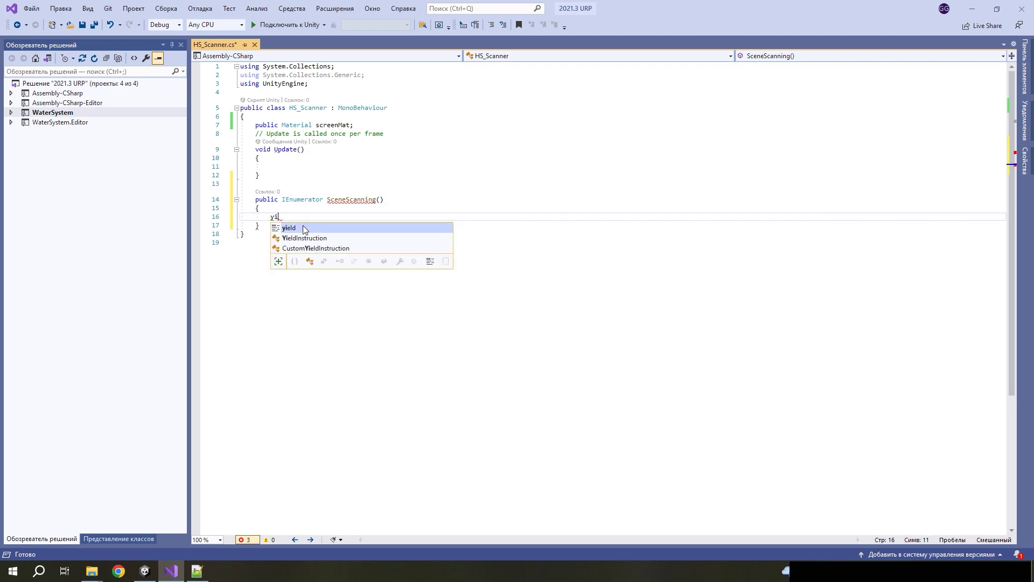
type("e")
key("Tab")
type("b")
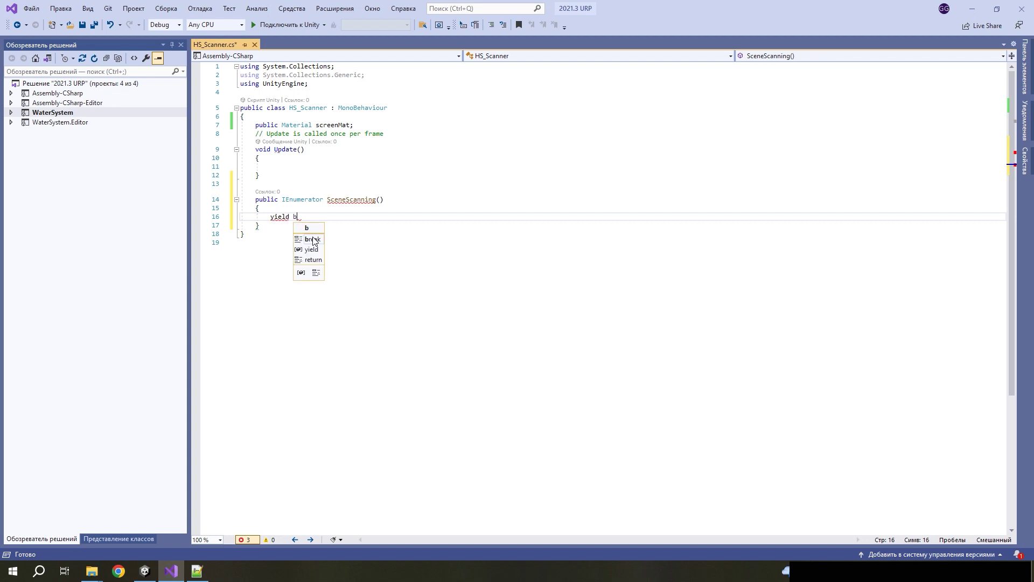
type("r")
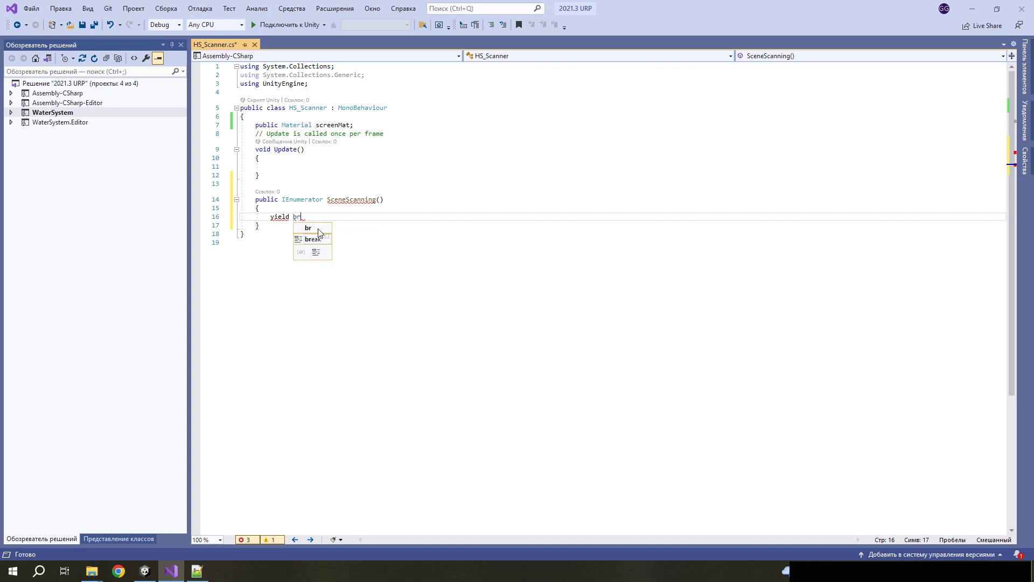
type("eak;")
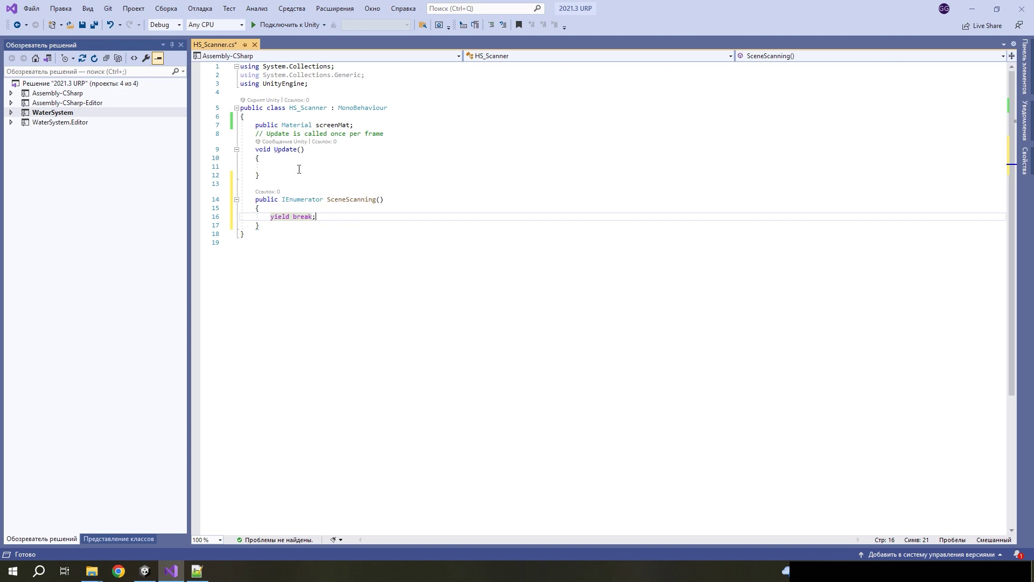
left_click(299, 169)
type("if (Input.GetMouseButtonDown(0)) {     StartCoroutine(SceneScanning()); }")
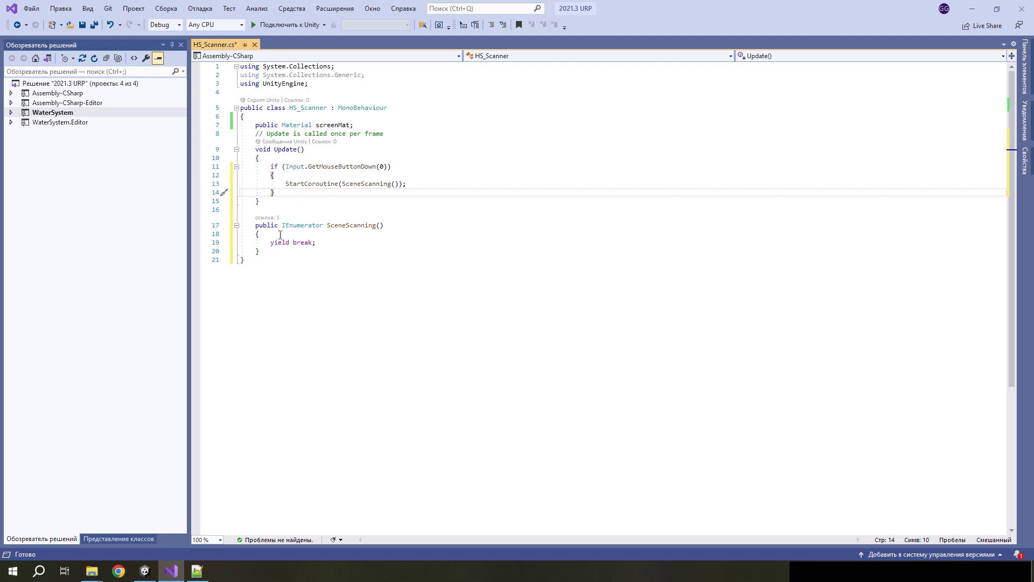
- Declare Timer, scanRange and opacity in SceneScanning and replace yield break with a while (true) loop
left_click(333, 167)
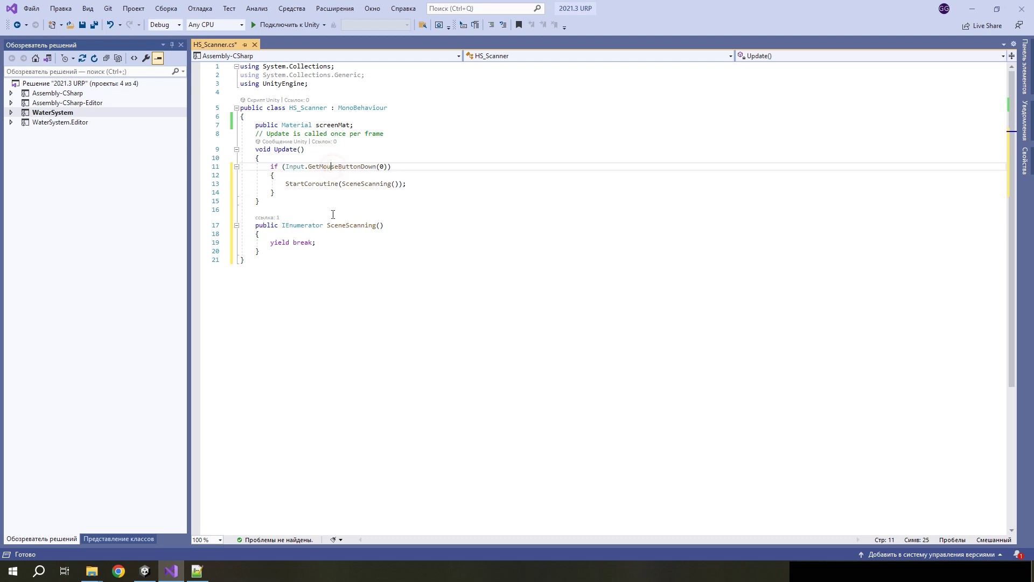
key("Down")
key("Down")
key("Down")
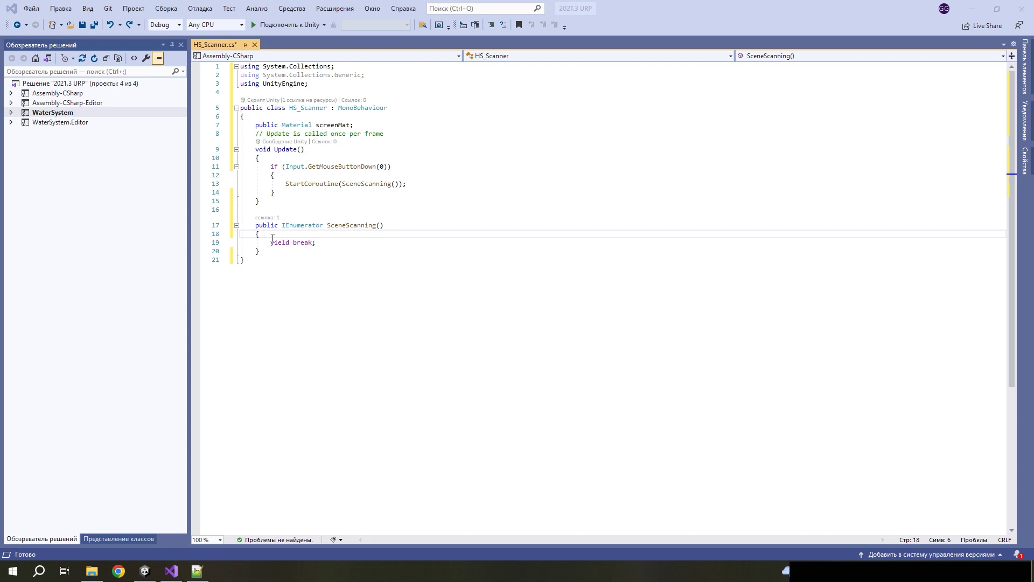
key("Return")
type("float Timer = 0; float scanRange = 0; float opacity = 1;")
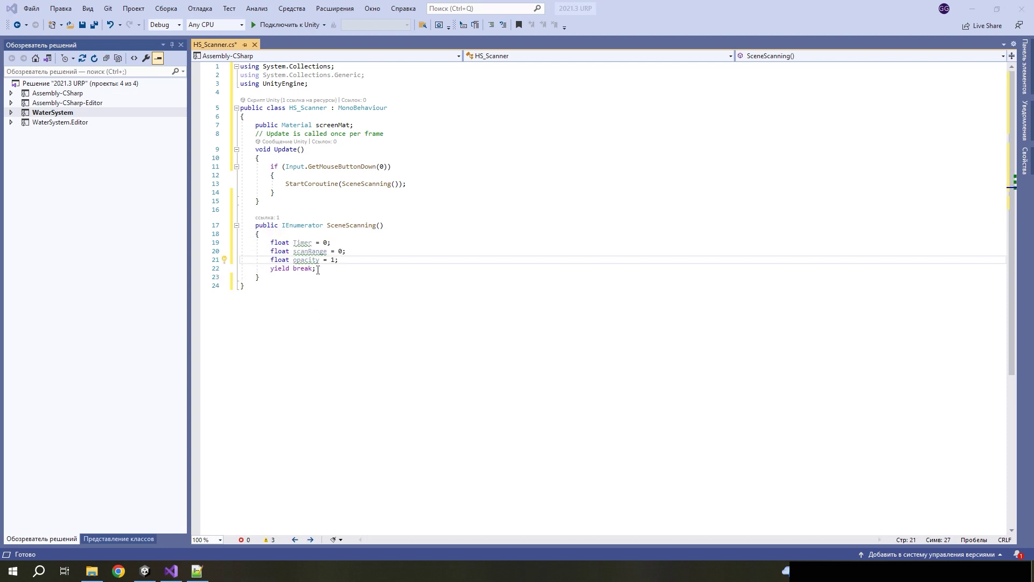
left_click_drag(318, 270, 270, 268)
type("while (true)         {             Timer += Time.deltaTime;             yield return null;         }")
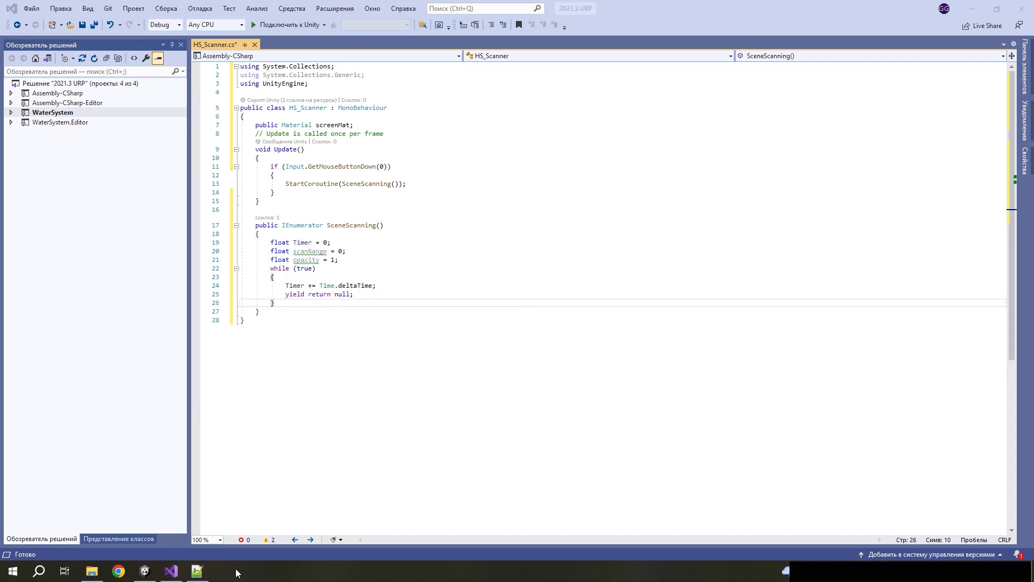
- Add the Timer <= 1 check and Lerp scanRange 0→100 and opacity 1→0 inside the loop
left_click(388, 286)
key("Return")
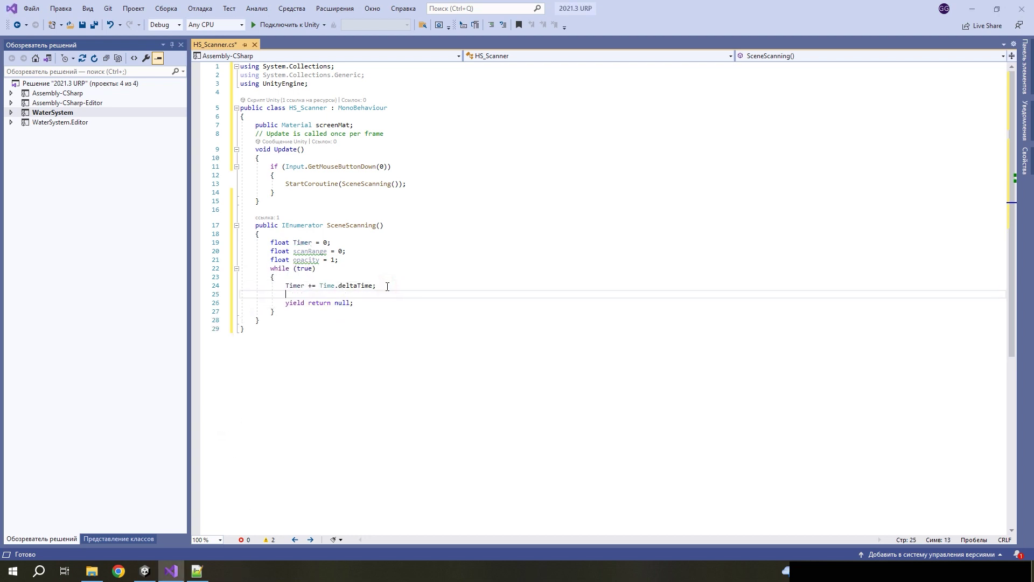
type("if (Timer <= 1)             {              }             else                 yield break;")
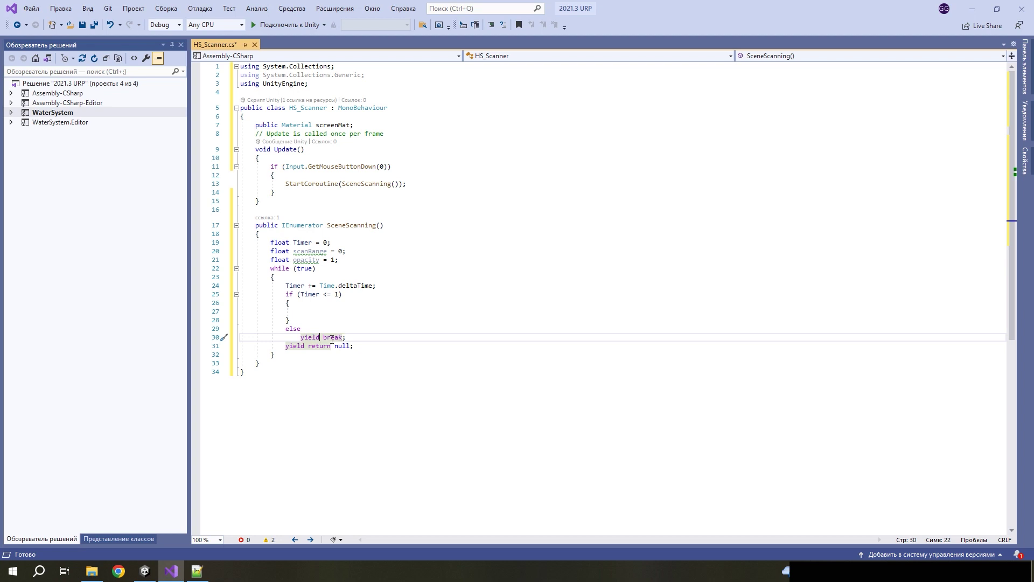
key("Up")
key("Up")
key("Up")
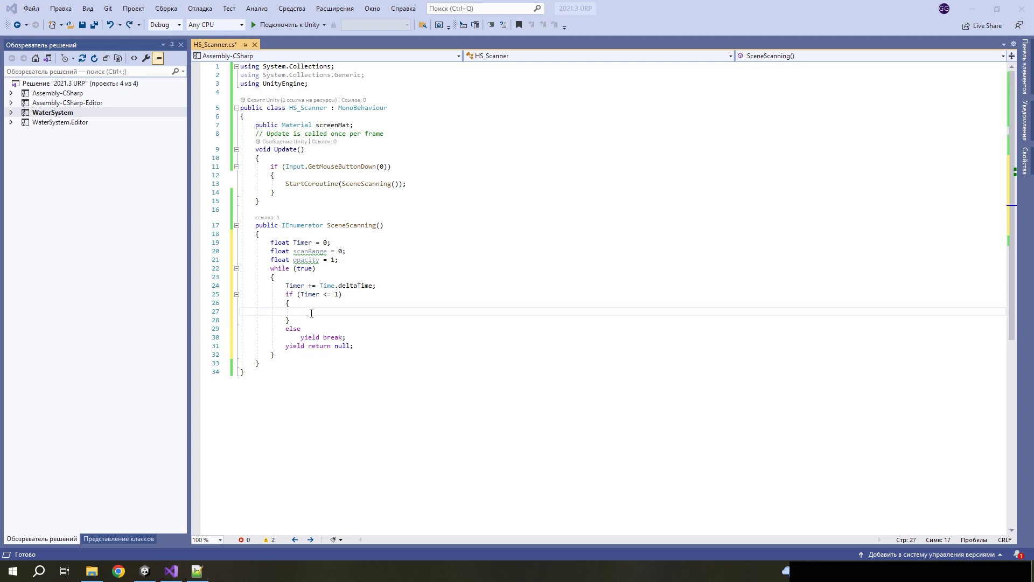
left_click(311, 313)
type("scanRange = Mathf.Lerp(0, 100, Timer);                 opacity = Mathf.Lerp(1, 0, Timer);")
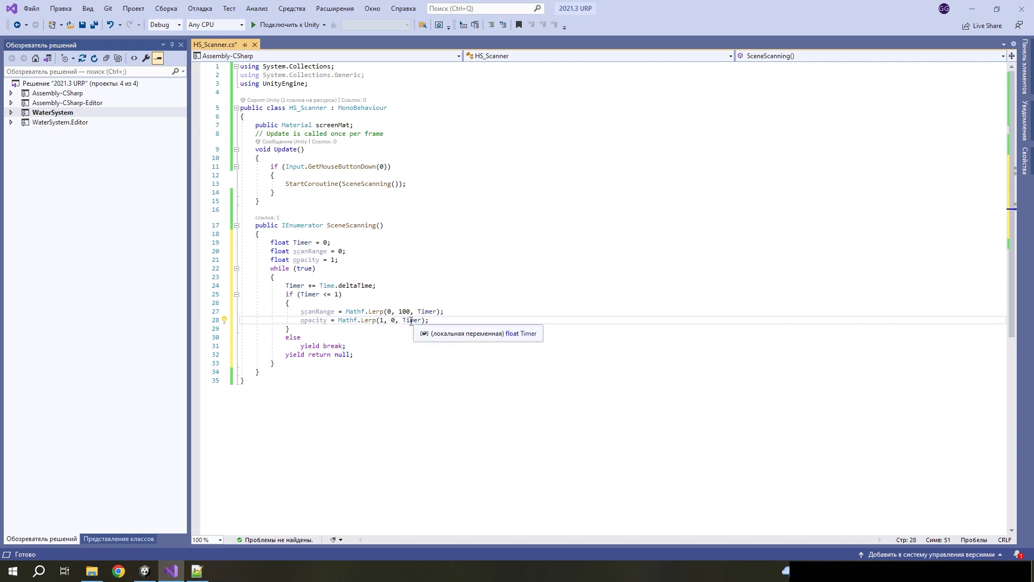
double_click(412, 322)
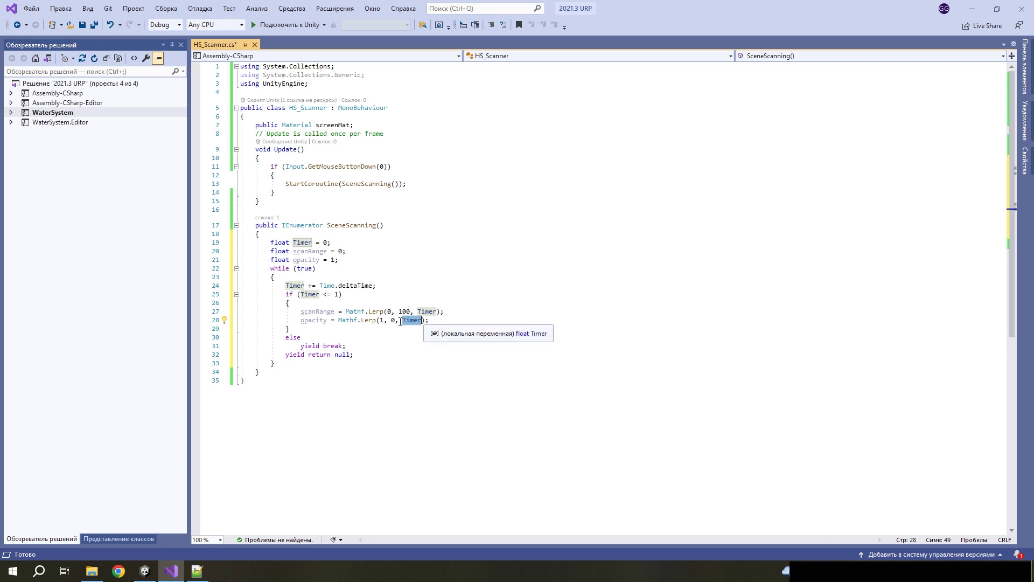
left_click(431, 320)
- Write scanRange and opacity to screenMat's _Range and _Opacity with SetFloat each frame
left_click(386, 571)
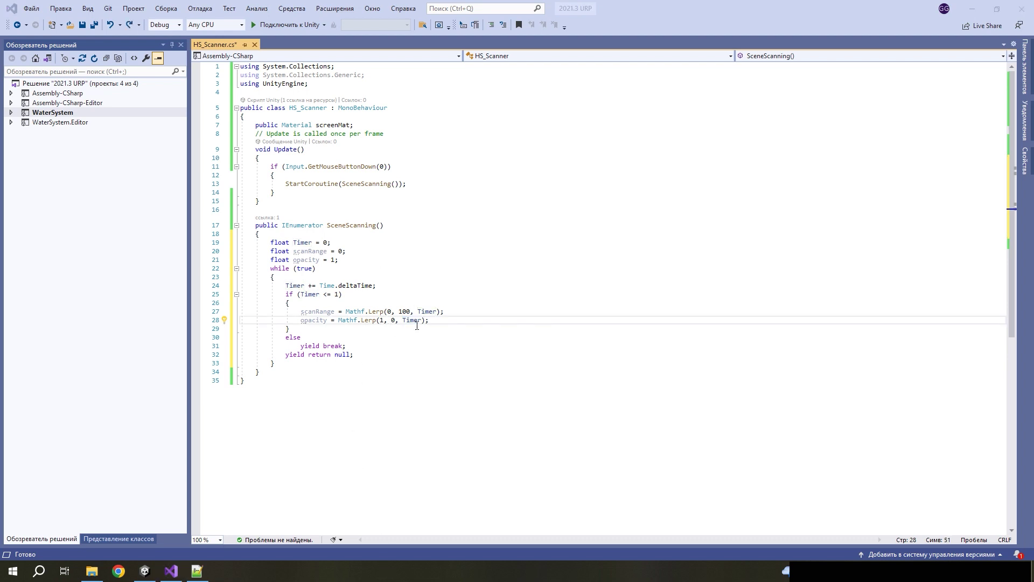
key("Return")
type("screenMat.SetFloat(\"_Range\", scanRange);")
key("Return")
type("screenMat.SetFloat(\"_Opacity\", opacity);")
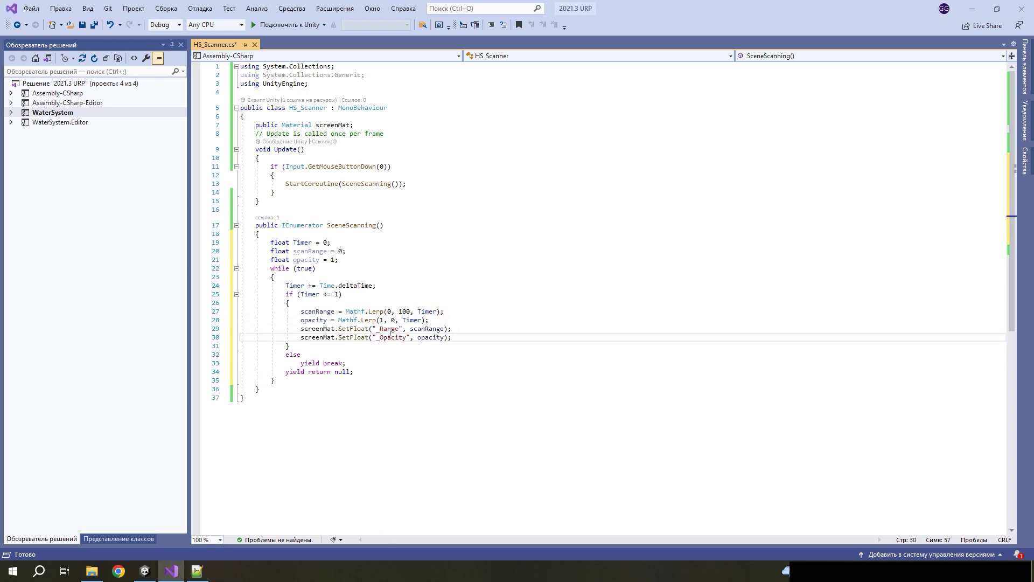
- Check the _Range and _Opacity names against the shader's properties, then return to Unity to compile
left_click(390, 329)
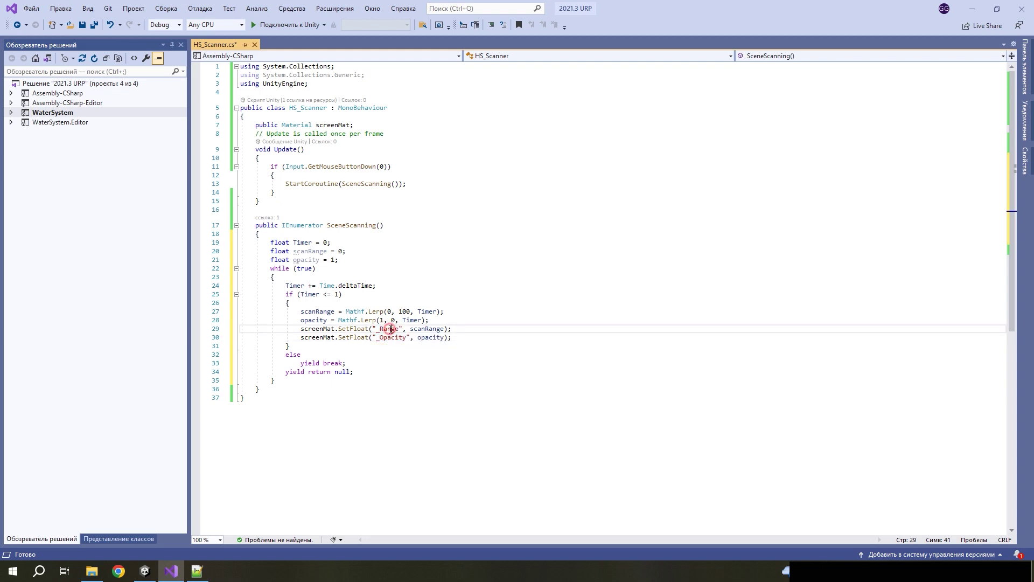
double_click(390, 329)
left_click(145, 571)
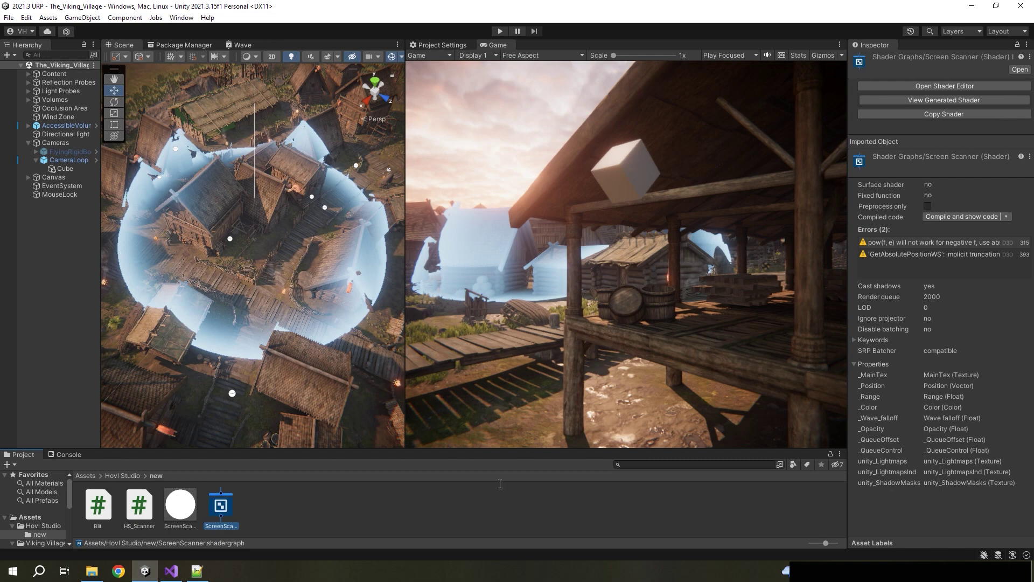
left_click(170, 571)
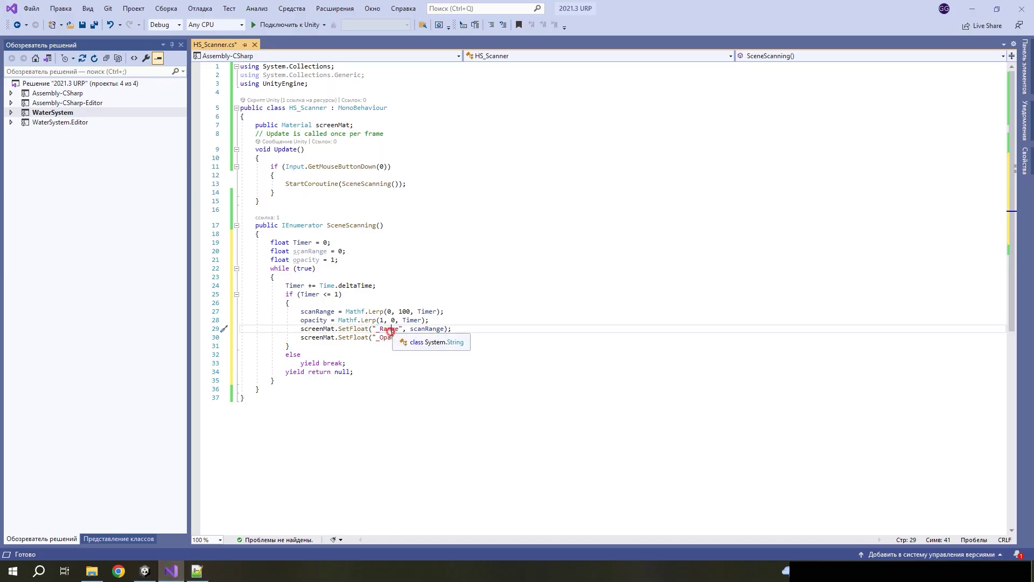
left_click_drag(383, 328, 389, 337)
left_click(388, 337)
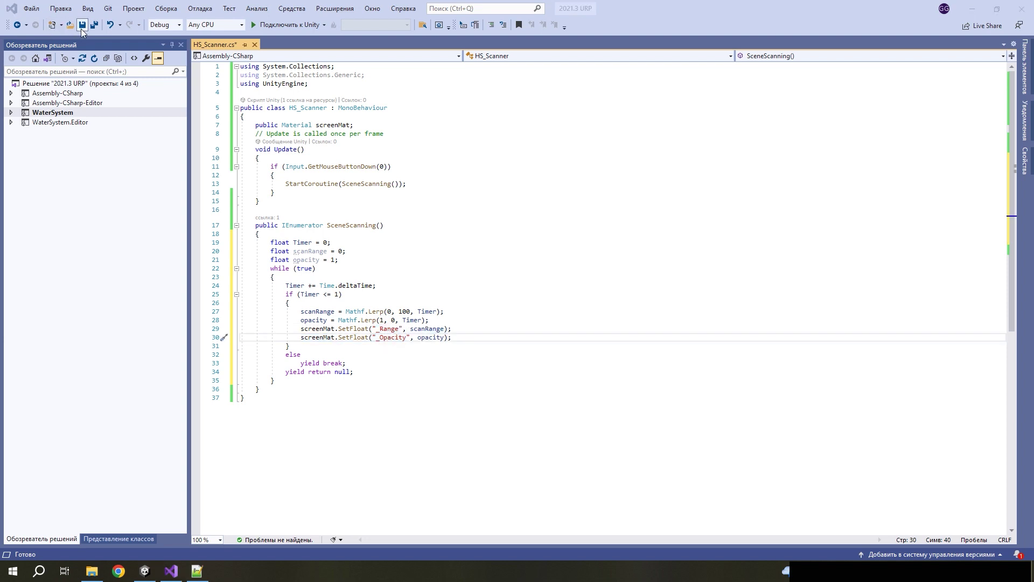
left_click(145, 571)
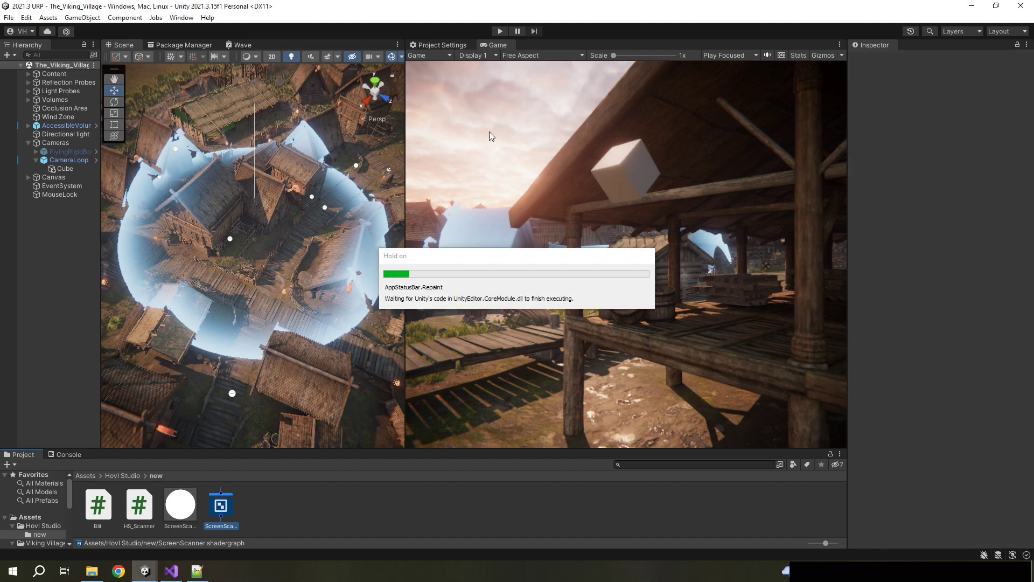
- Play-test the scan with the Cube's HS_Scanner component inspected, then stop play mode
left_click(497, 30)
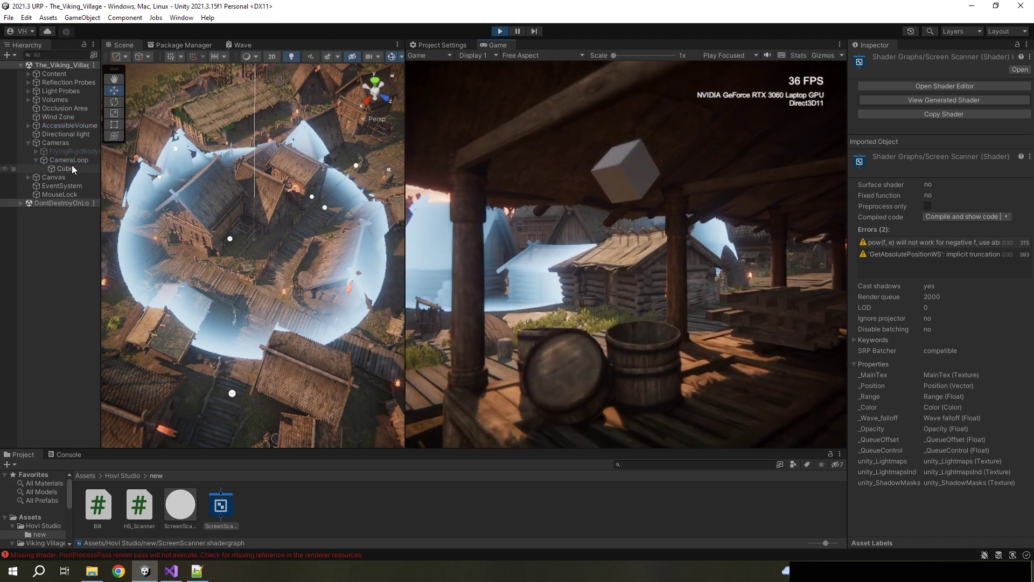
left_click(70, 168)
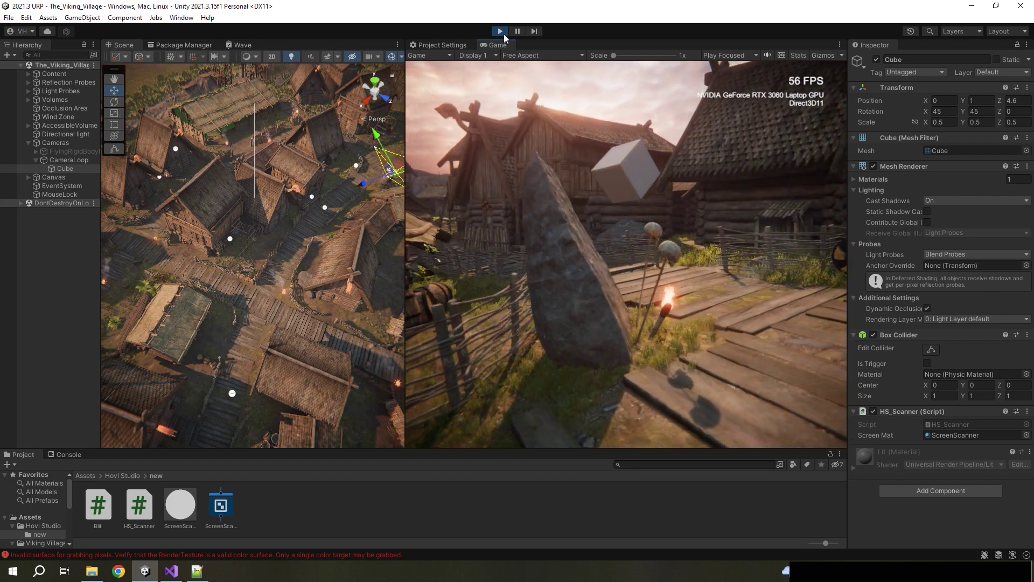
key("ctrl+p")
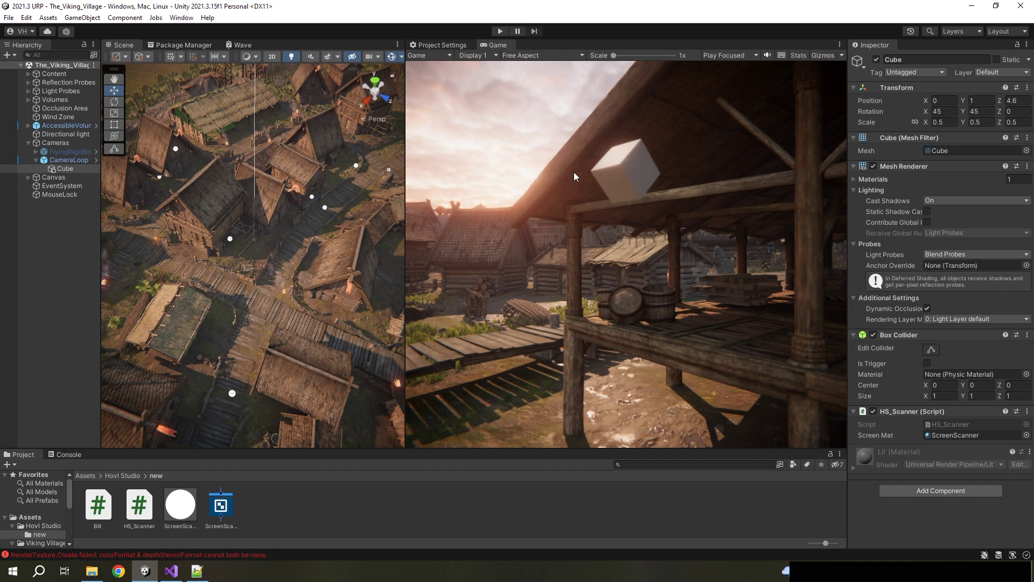
key("alt+Tab")
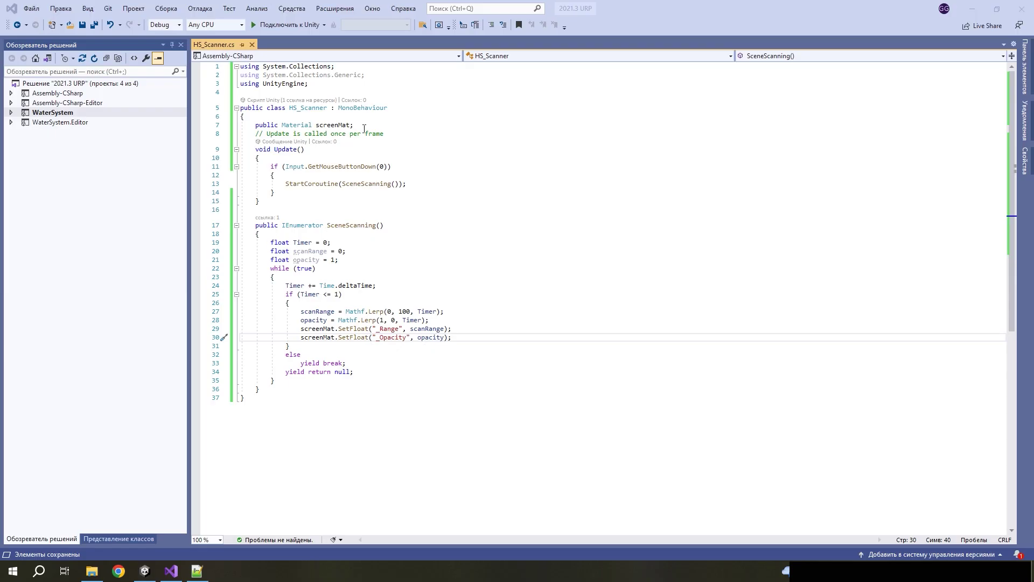
- Add a 'public Transform scannerObject;' field to HS_Scanner
left_click(364, 128)
key("Return")
type("public Transform scannerObject;")
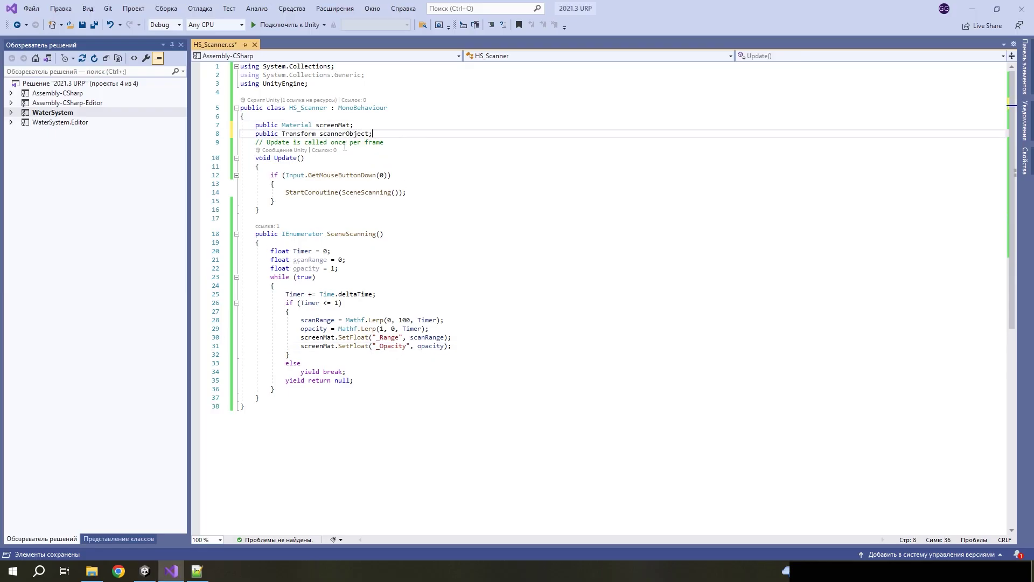
double_click(324, 134)
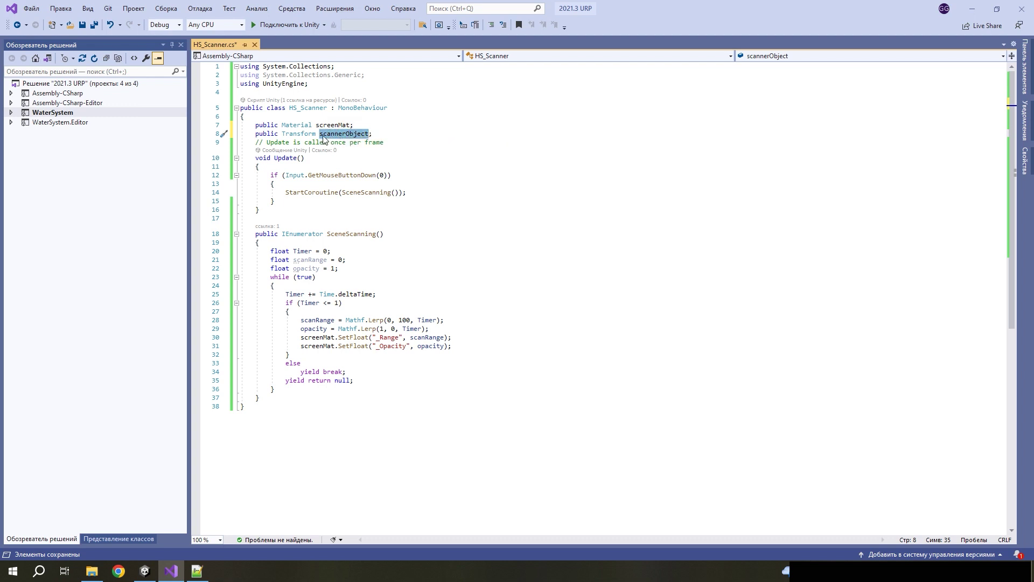
- Send scannerObject.position to screenMat's _Position before the loop and save the script
left_click(338, 268)
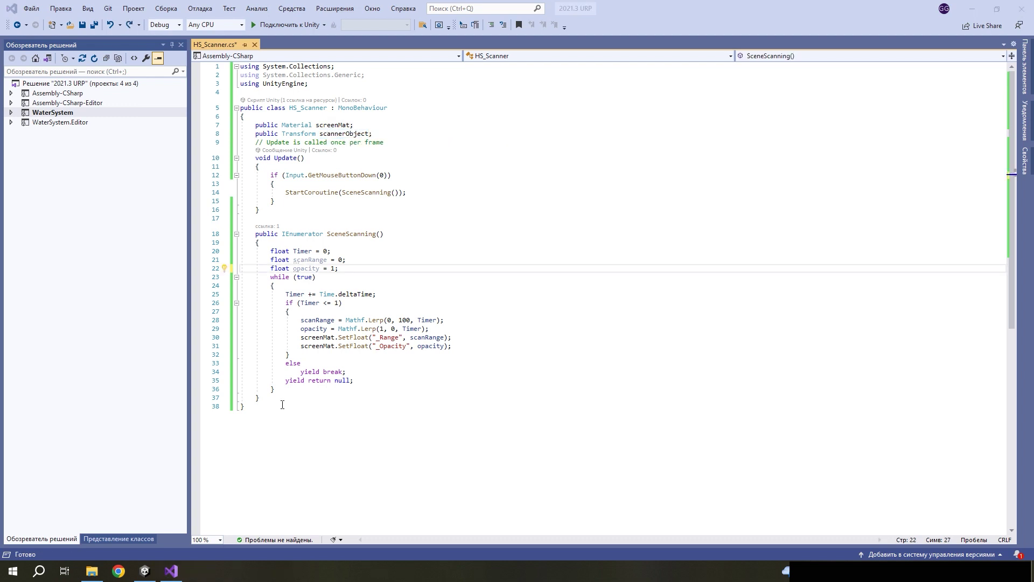
key("Return")
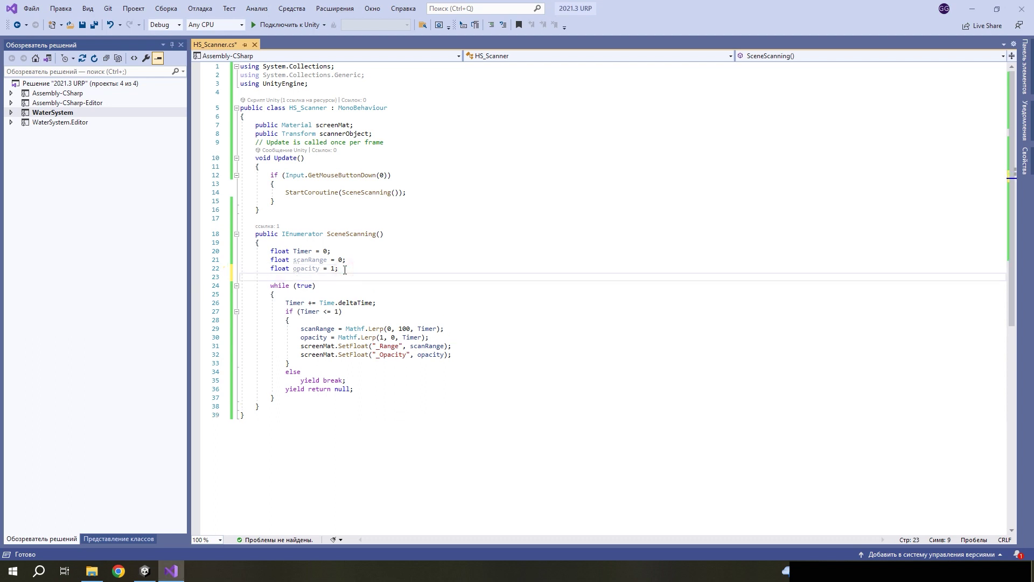
type("screenMat.SetVector(\"_Position\", scannerObject.position);")
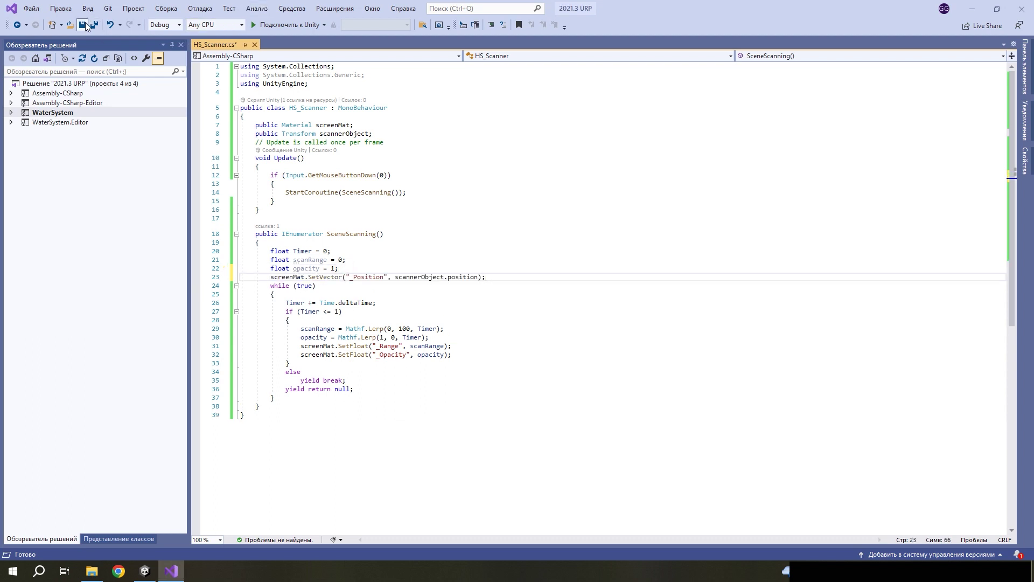
key("ctrl+s")
key("alt+Tab")
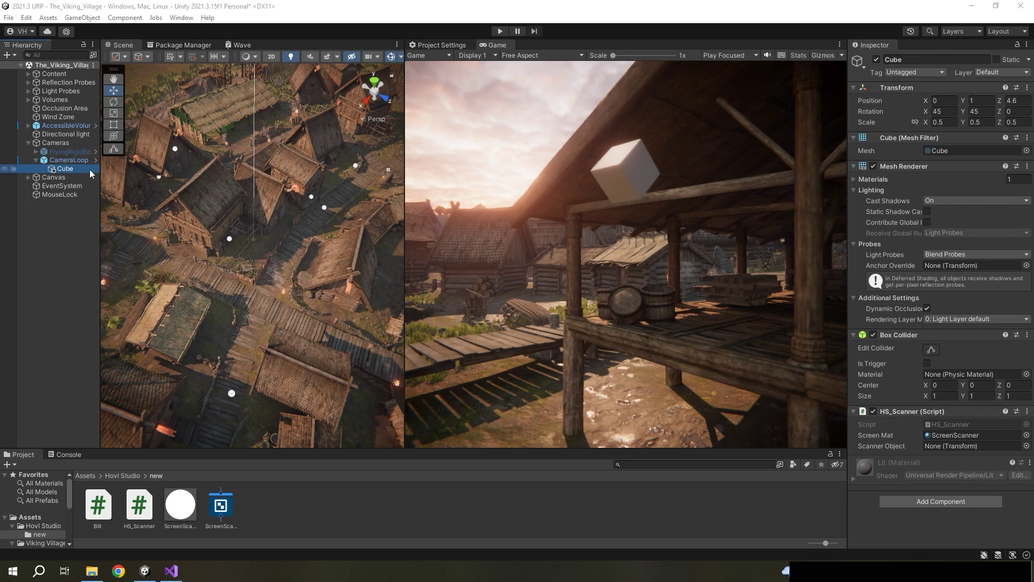
- Assign the Cube as HS_Scanner's Scanner Object and run play mode to see the wave
left_click_drag(65, 169, 970, 445)
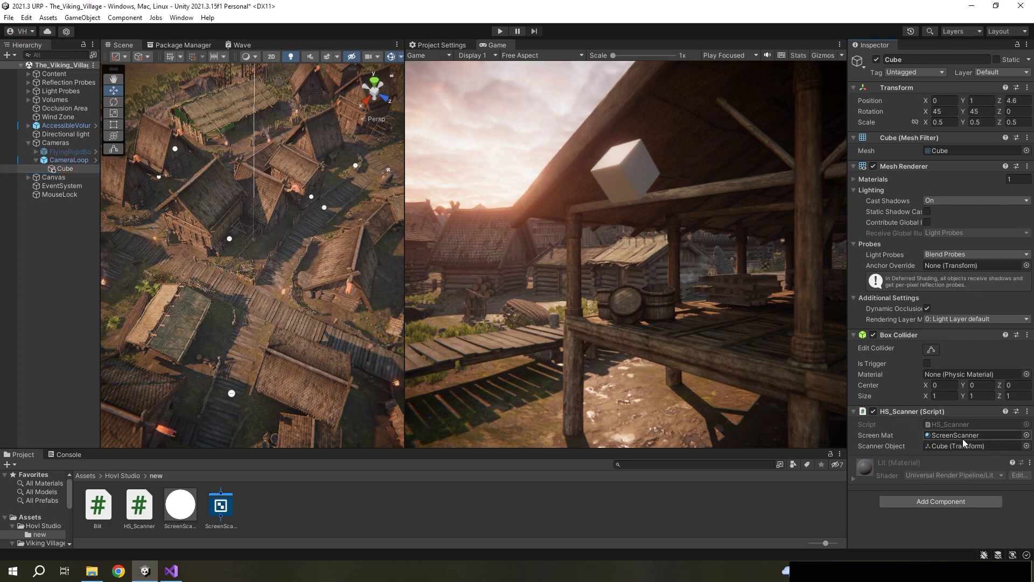
left_click(500, 31)
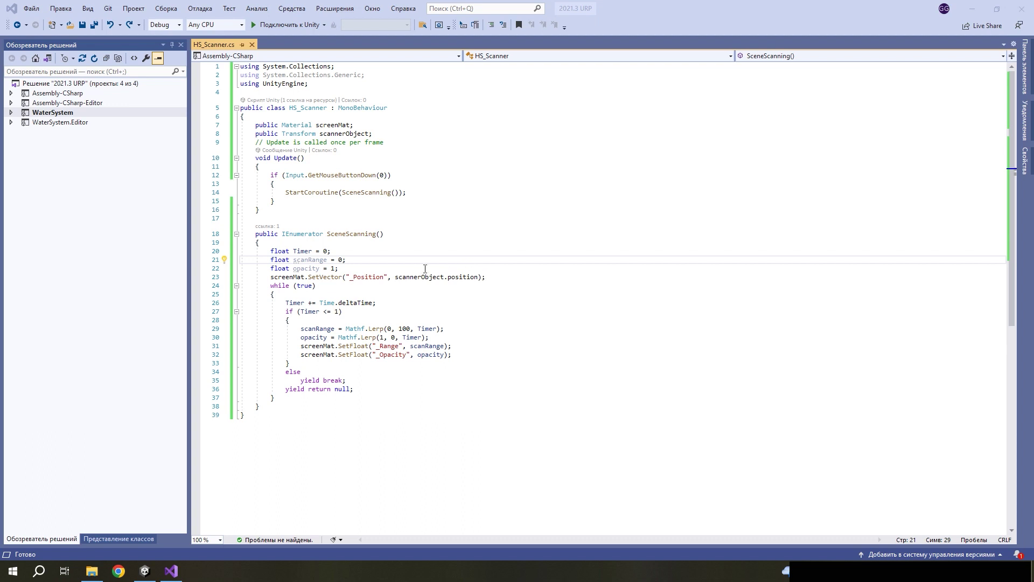
- Replace the _Position line with an if (scannerObject != null) block falling back to transform.position
left_click(485, 277)
key("shift+Home")
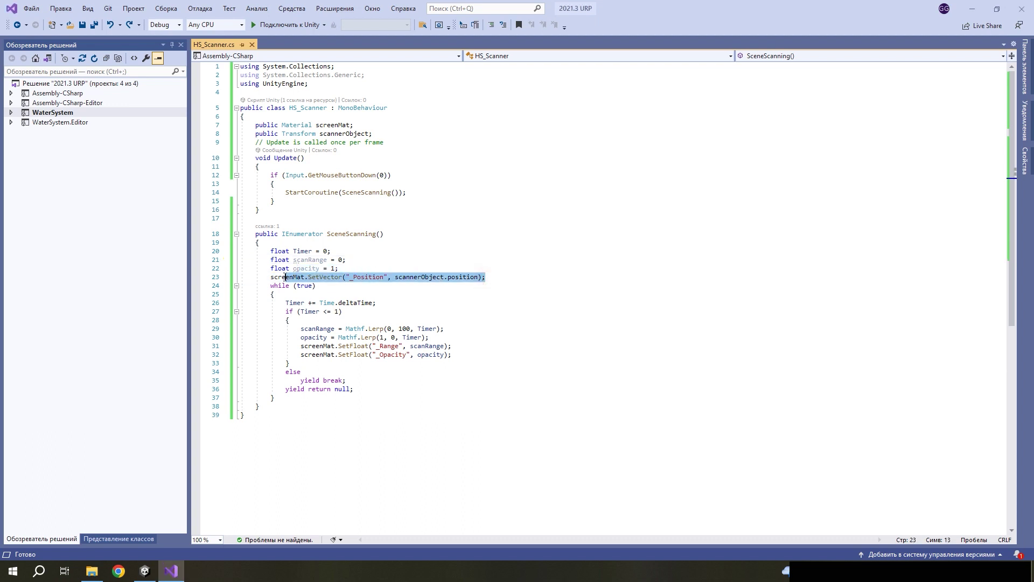
type("if (scannerObject != null)                 screenMat.SetVector(\"_Position\", scannerObject.position);             else                 screenMat.SetVector(\"_Position\", transform.position);")
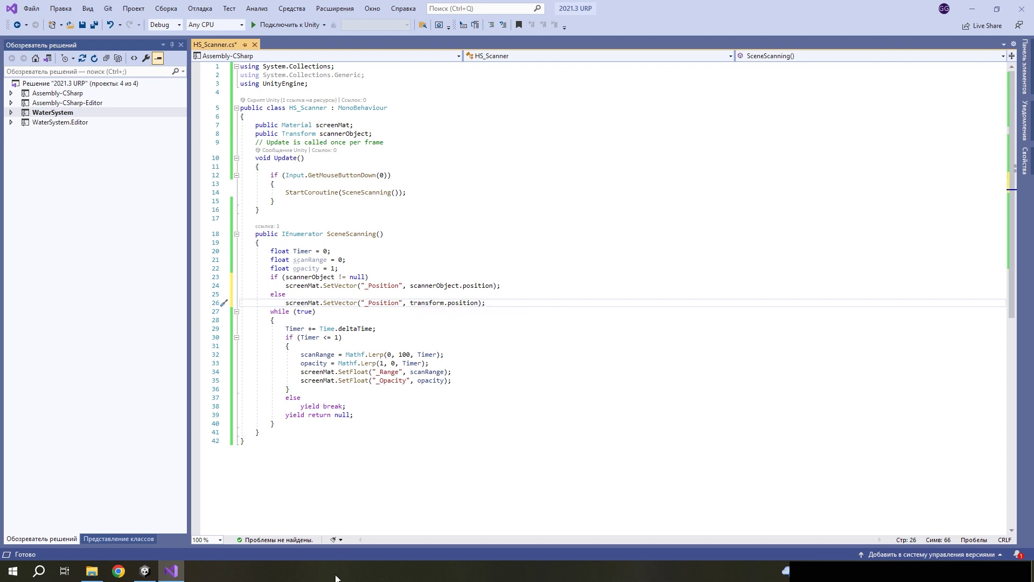
key("alt+Tab")
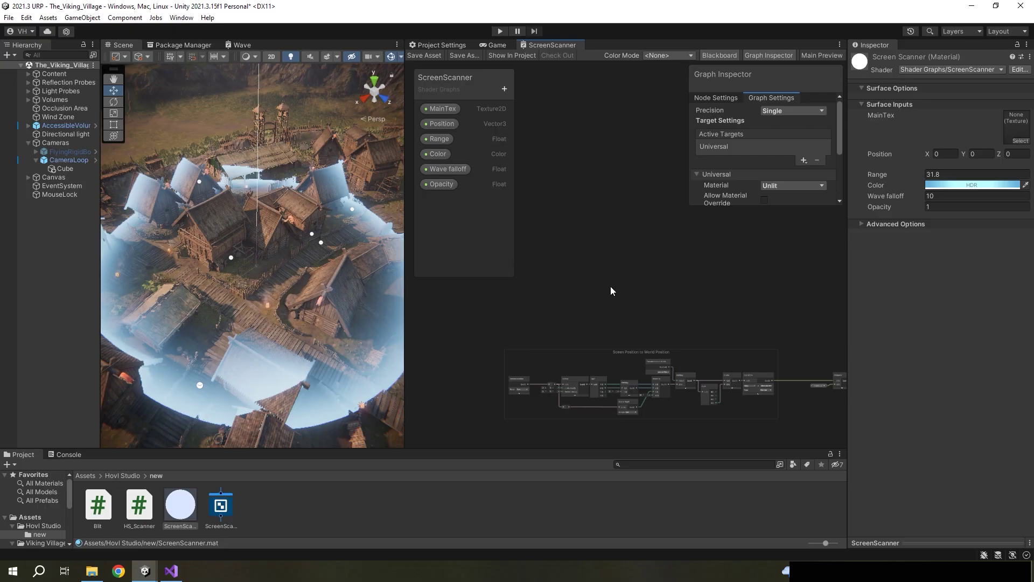
- Pan to the world-position node group, then open and dismiss the Active Targets list without adding a target
middle_click_drag(674, 315, 653, 258)
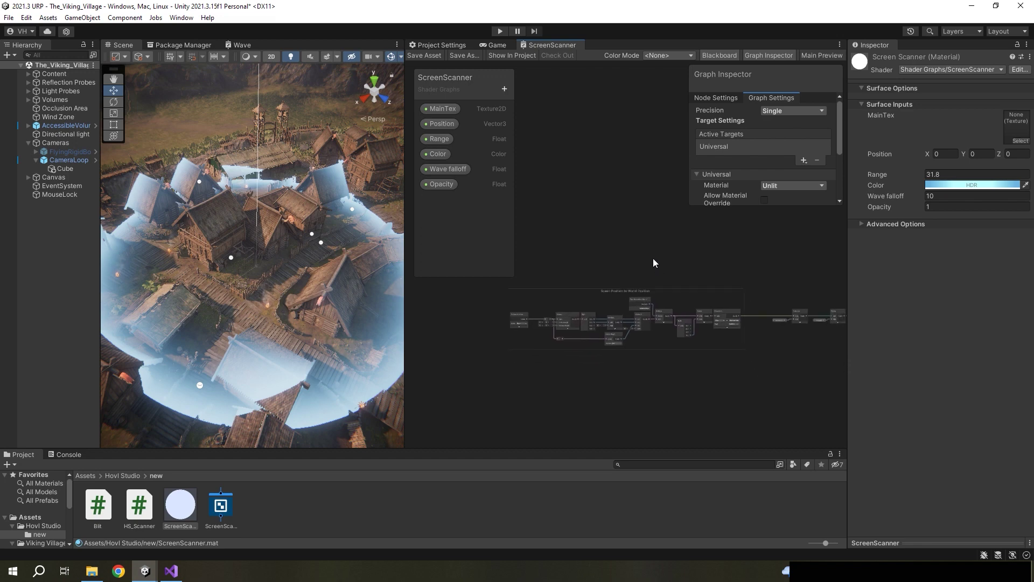
scroll(632, 318, "up", 1)
scroll(625, 248, "up", 2)
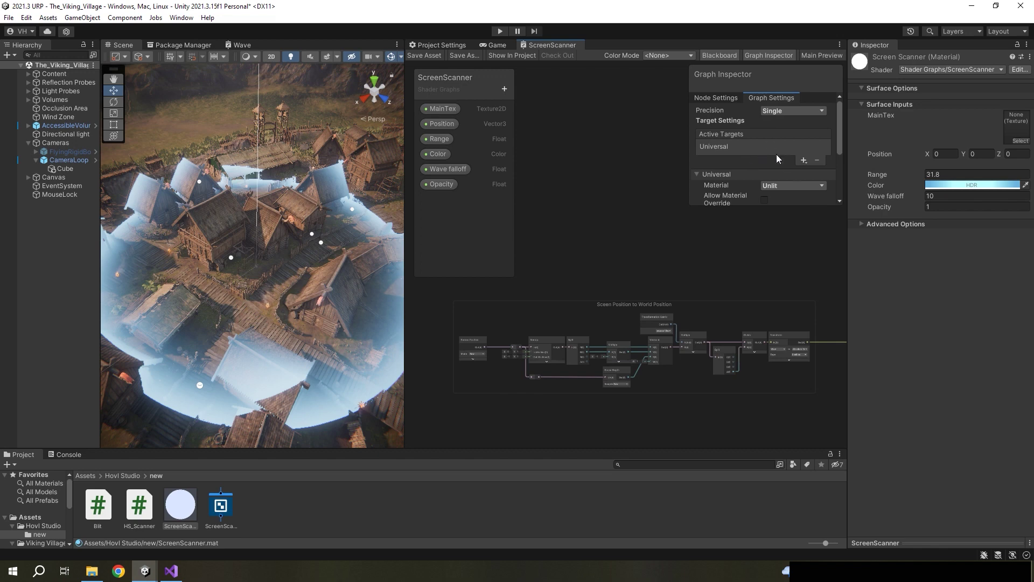
left_click(804, 160)
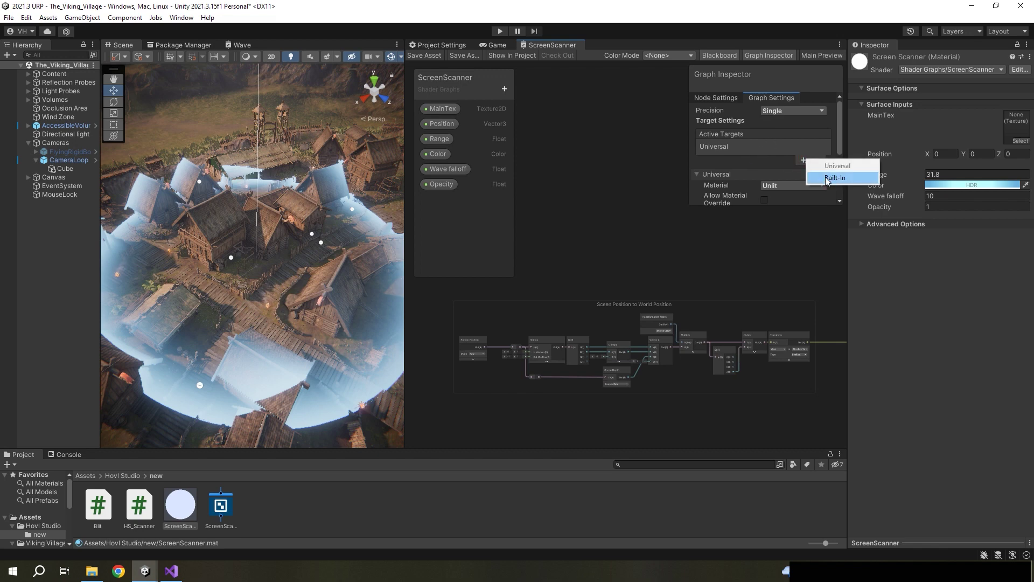
left_click(598, 285)
- Reframe the node group, then switch to the Wizard spells pack 2 Unity project
scroll(635, 322, "up", 2)
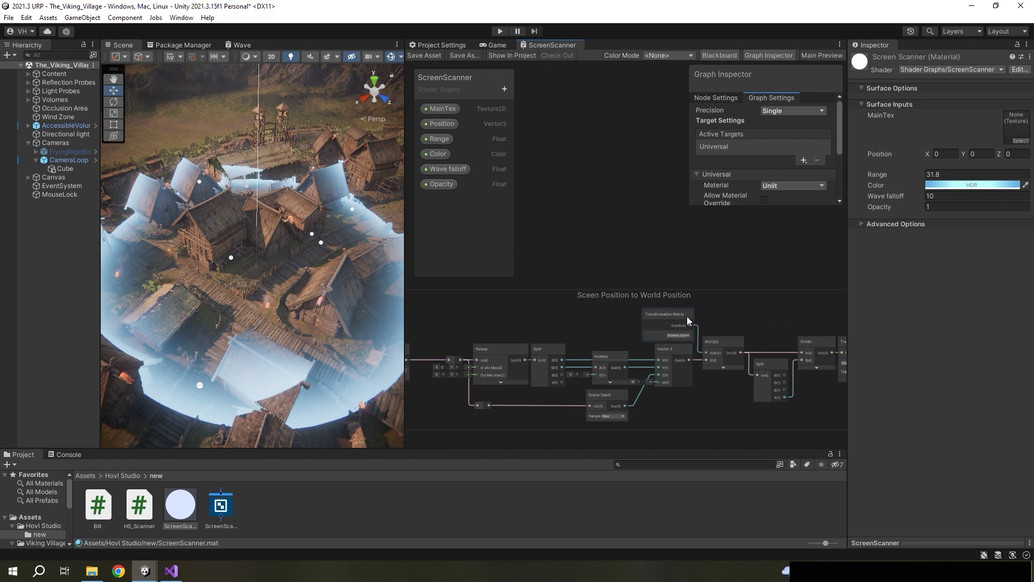
scroll(678, 277, "down", 3)
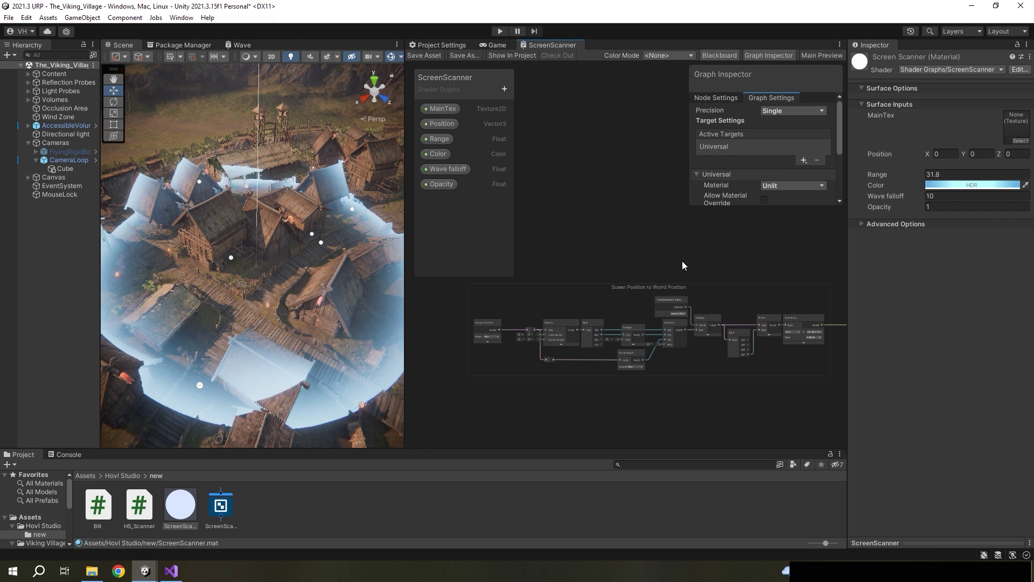
scroll(682, 266, "up", 2)
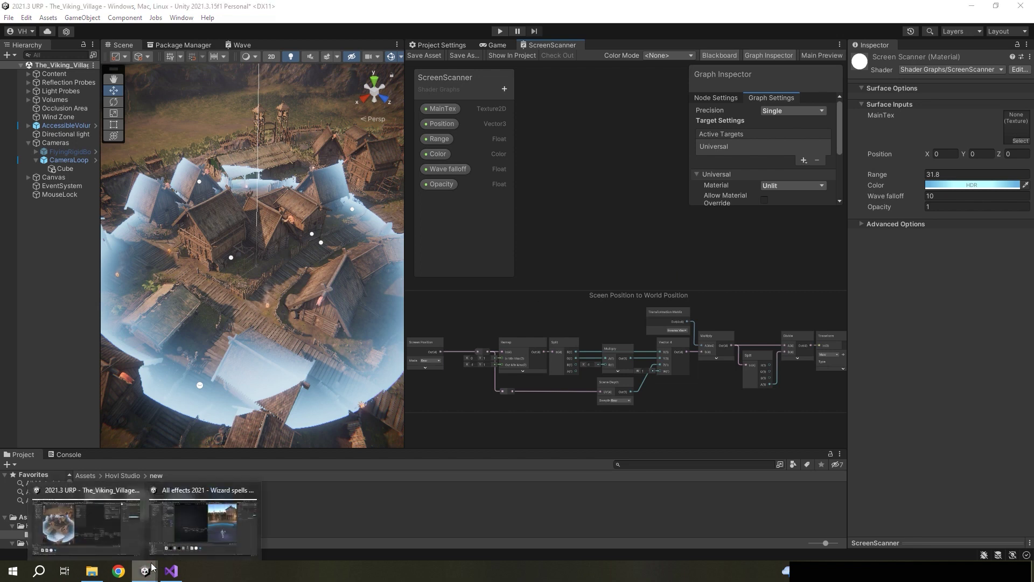
middle_click_drag(654, 254, 553, 313)
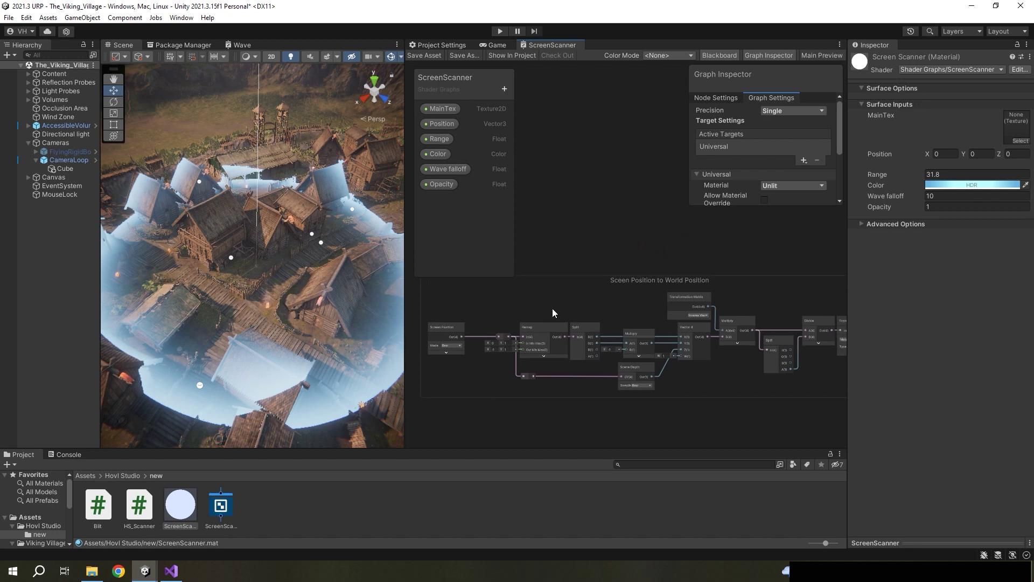
middle_click_drag(783, 354, 733, 347)
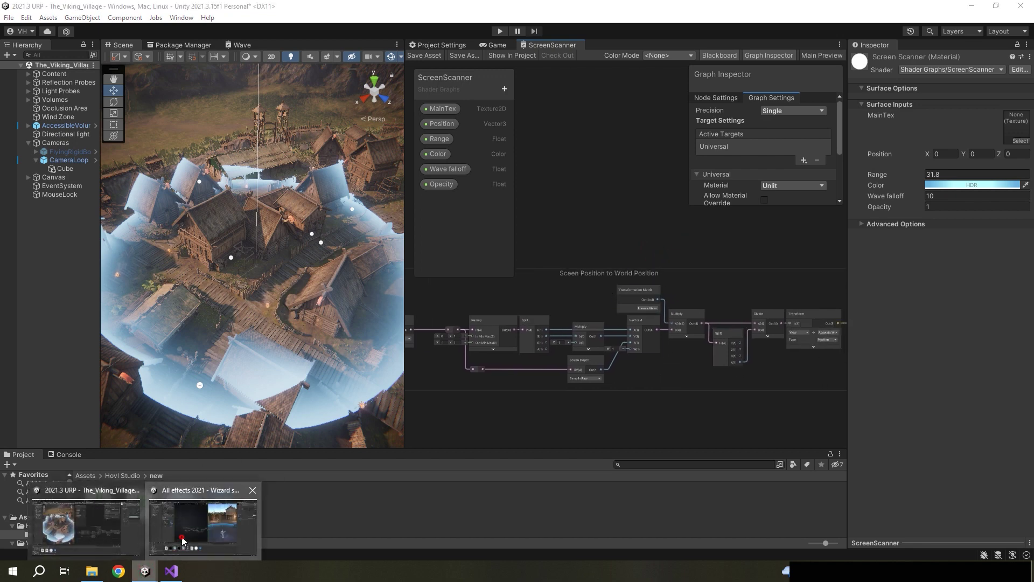
left_click(204, 520)
scroll(330, 300, "up", 5)
- Inspect the Reconstruct World Position node, then pan to the Distance, Range, Divide and Vector 1 nodes
left_click(358, 279)
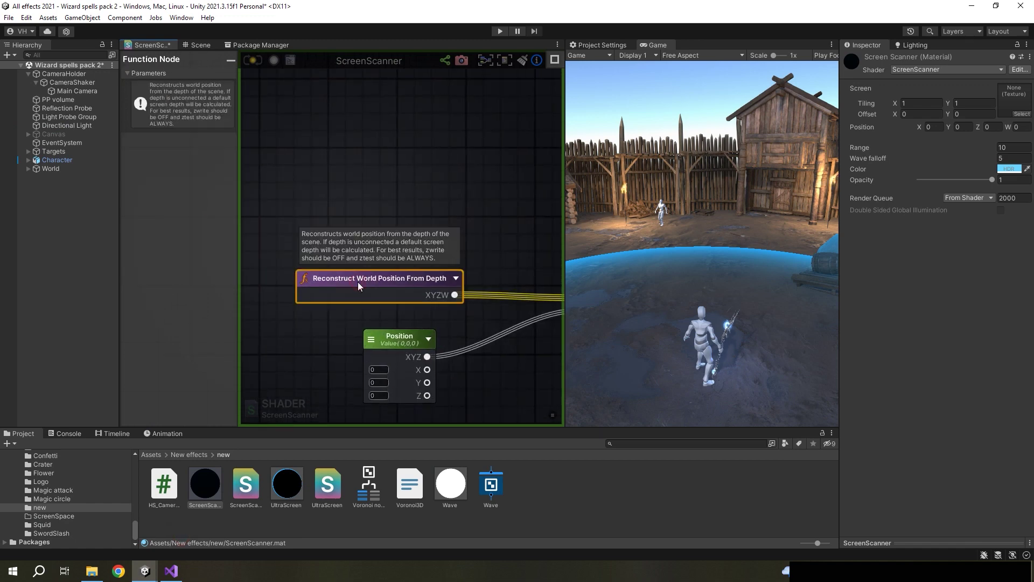
left_click(354, 190)
left_click(363, 284)
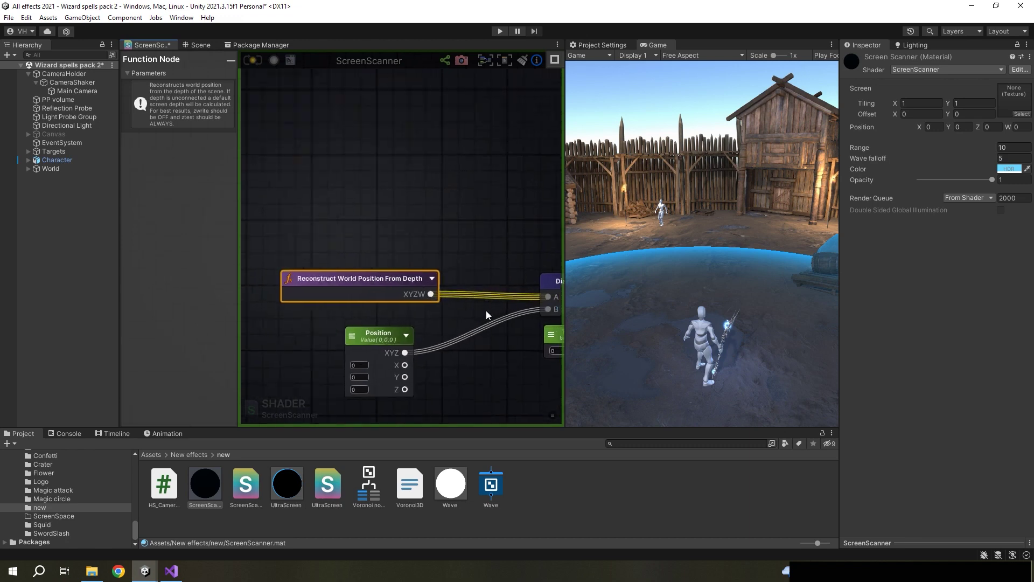
middle_click_drag(486, 310, 395, 272)
mouse_move(508, 246)
middle_mouse_down()
mouse_move(372, 243)
mouse_move(440, 253)
middle_mouse_up()
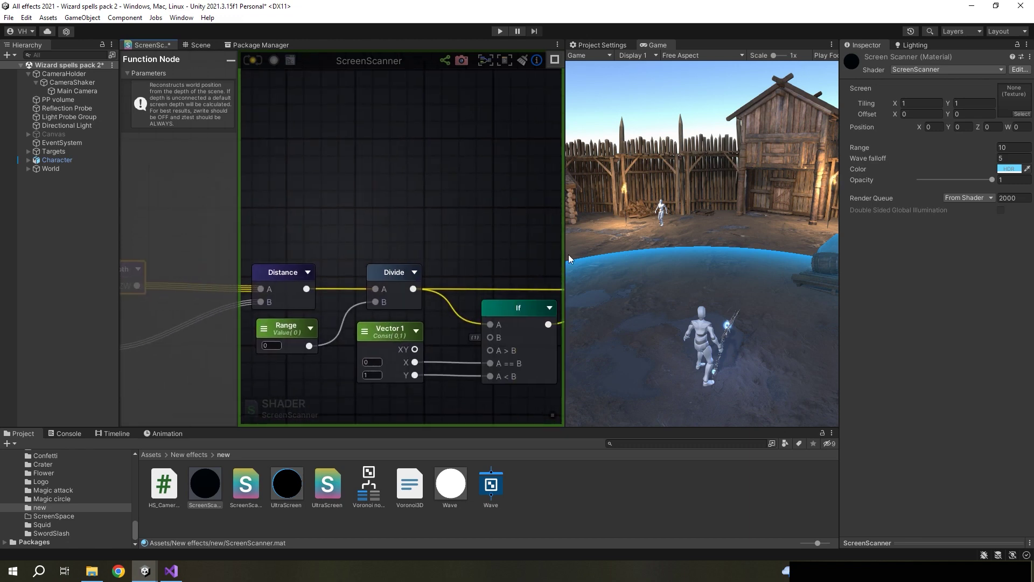
- Survey the Multiply, Saturate and Wave falloff nodes and the whole graph, then bring up HS_CameraEffects.cs
mouse_move(565, 254)
left_mouse_down()
mouse_move(467, 231)
mouse_move(640, 231)
left_mouse_up()
middle_click_drag(640, 240, 447, 240)
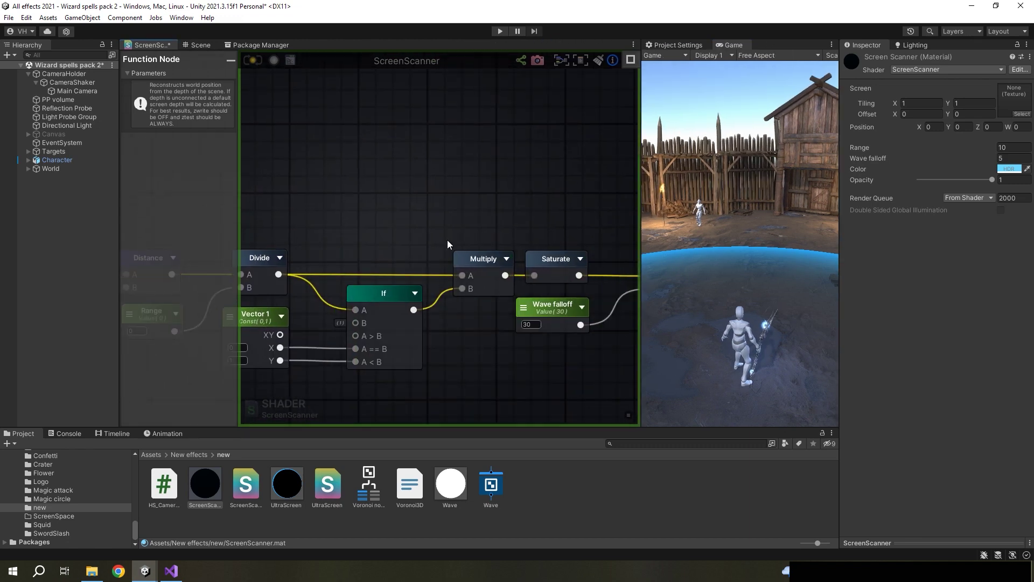
mouse_move(619, 219)
middle_mouse_down()
mouse_move(501, 212)
mouse_move(391, 222)
mouse_move(378, 253)
mouse_move(411, 253)
middle_mouse_up()
scroll(411, 258, "down", 2)
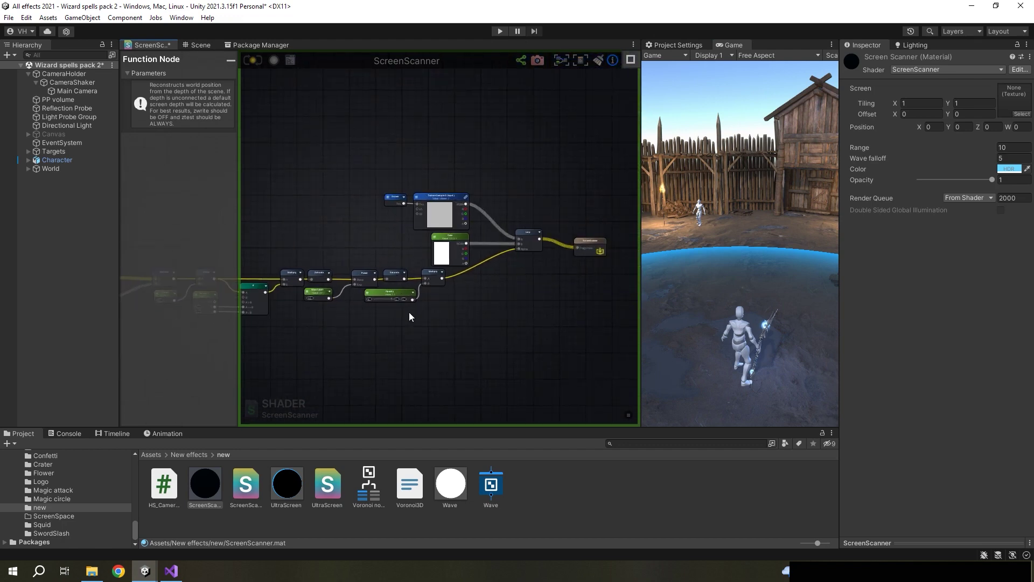
middle_click_drag(409, 312, 464, 311)
scroll(464, 311, "down", 2)
mouse_move(408, 330)
middle_mouse_down()
mouse_move(489, 302)
mouse_move(460, 327)
middle_mouse_up()
scroll(460, 327, "down", 1)
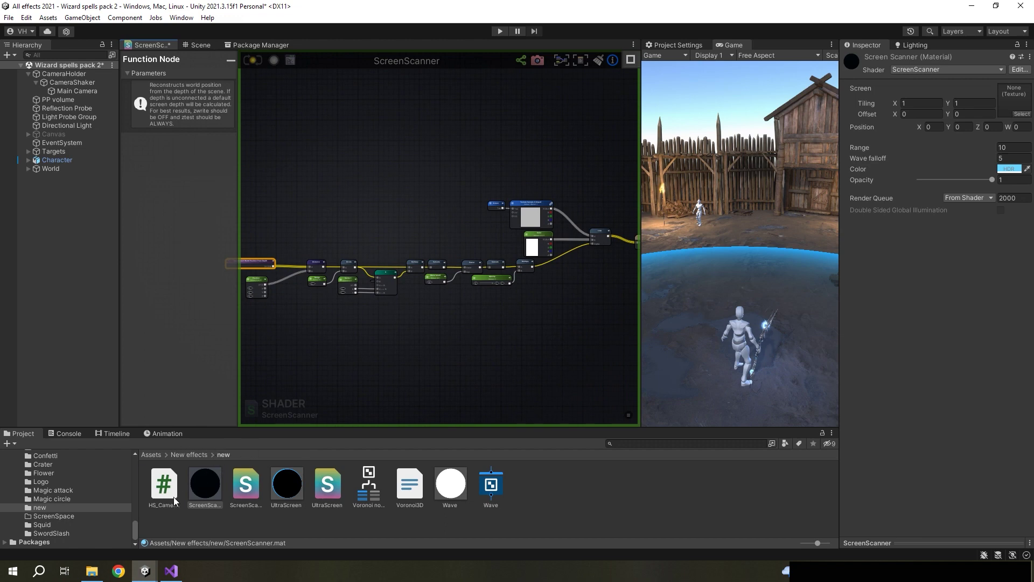
left_click(180, 571)
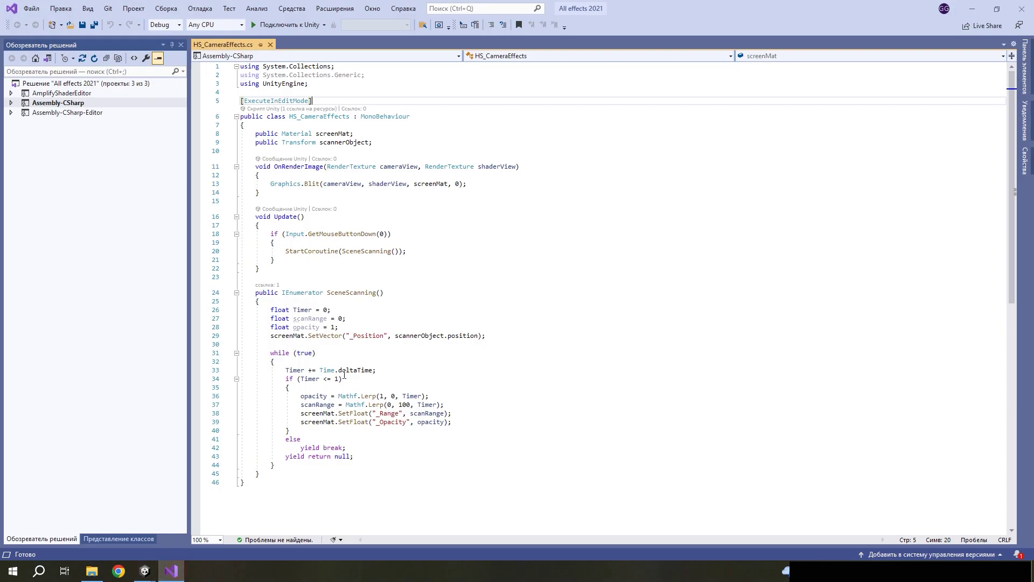
- Highlight OnRenderImage and the [ExecuteInEditMode] attribute, then return to the Wizard spells pack 2 project
double_click(299, 167)
left_click(320, 168)
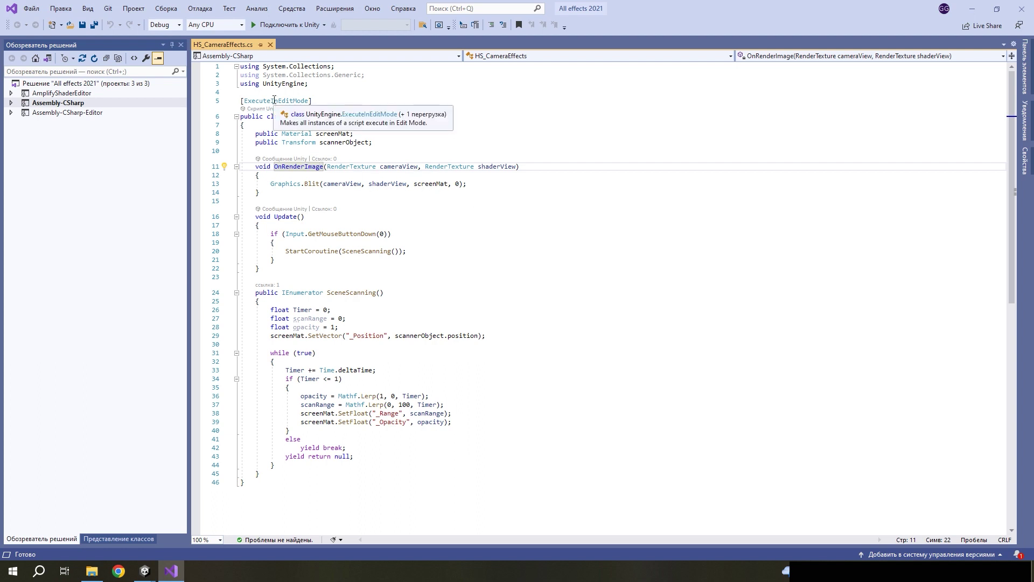
left_click(318, 101)
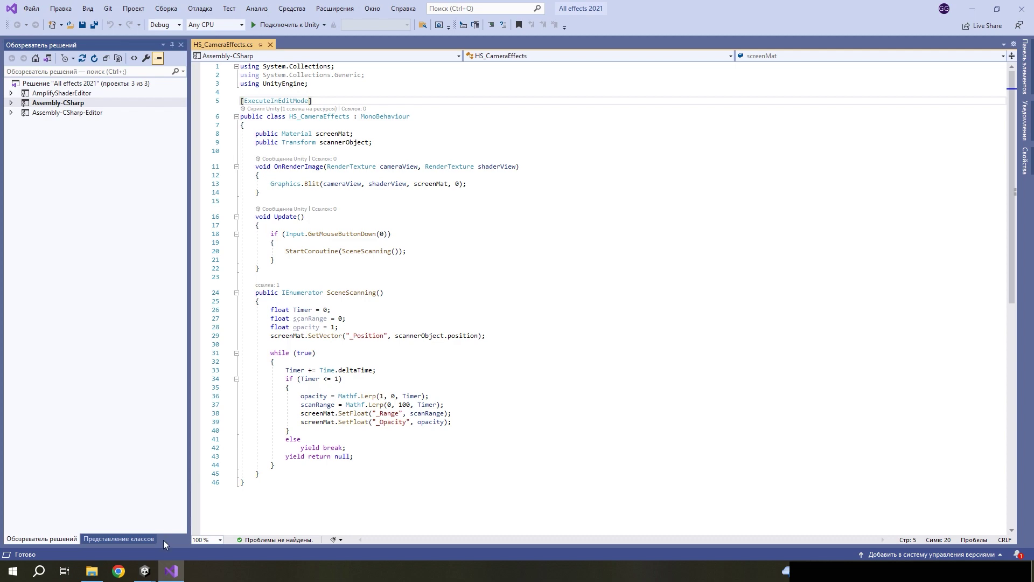
left_click(153, 572)
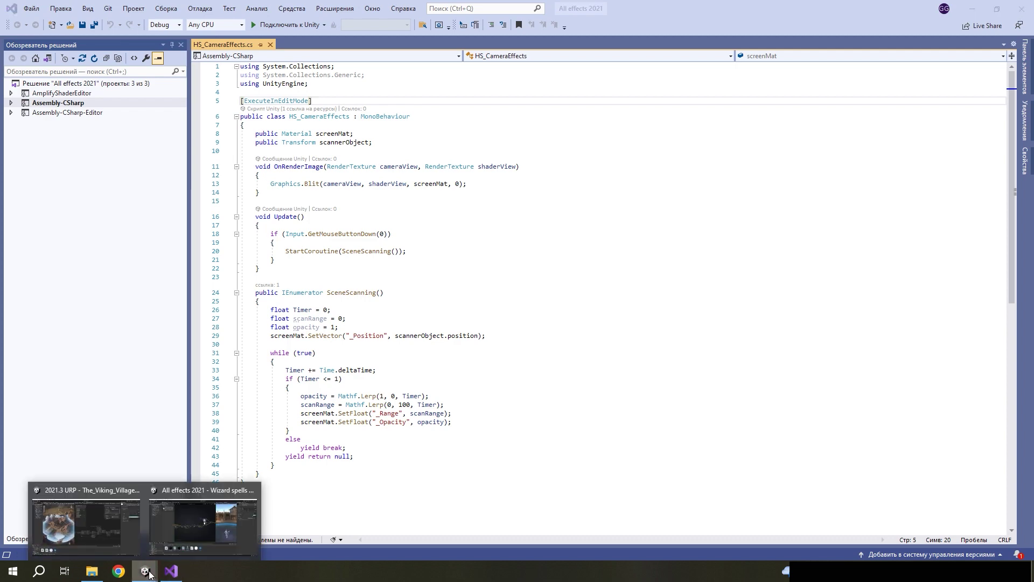
left_click(193, 529)
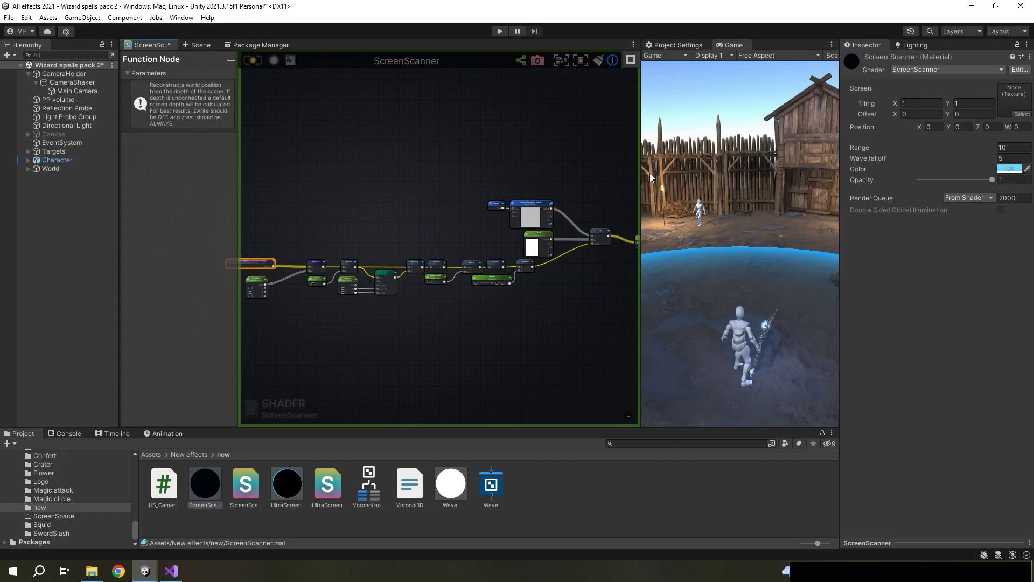
- Widen the Game view, lower the ScreenScanner Range to 8.55, and start play mode
left_click_drag(639, 168, 526, 168)
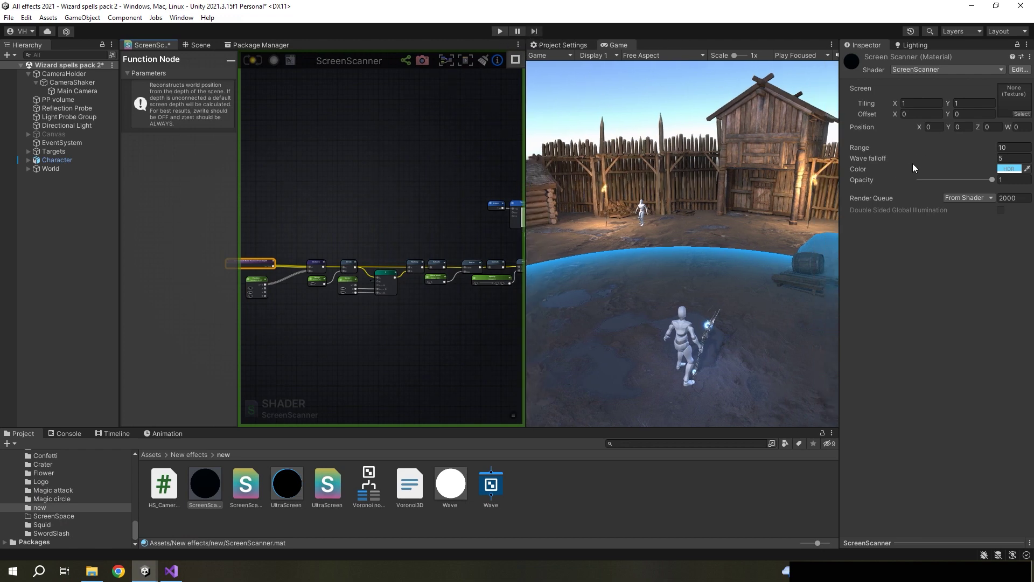
left_click_drag(913, 149, 909, 158)
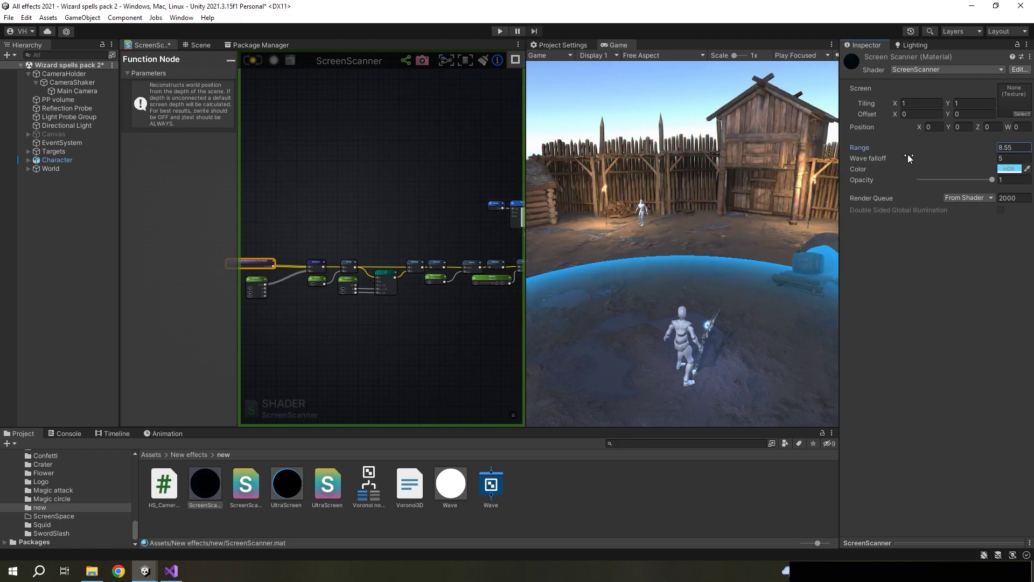
left_click(499, 31)
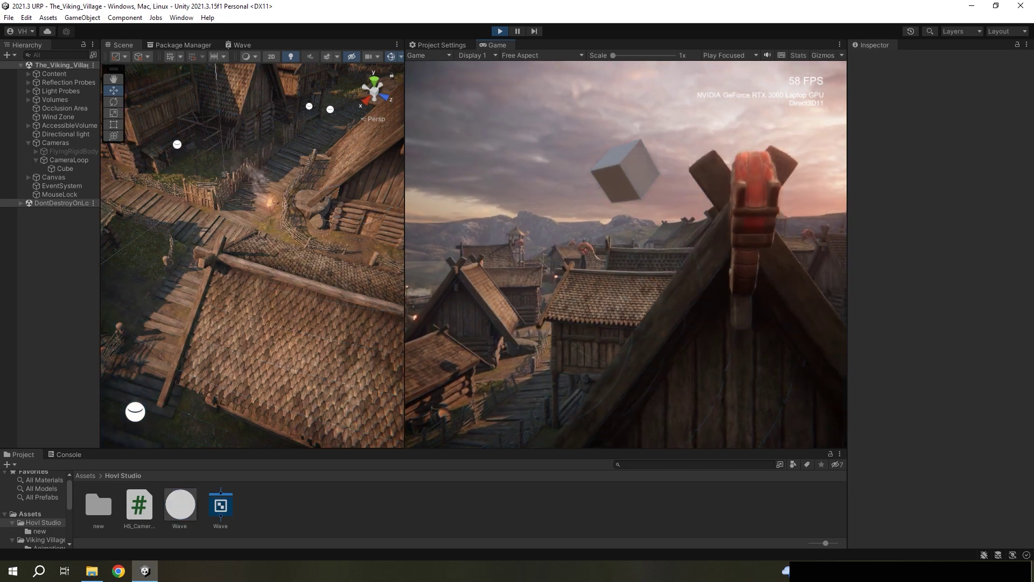
- Set the Wave material's Depth line bias to 2 and play the scene with Ctrl+P
left_click(180, 505)
mouse_move(912, 288)
left_mouse_down()
mouse_move(891, 287)
mouse_move(948, 291)
mouse_move(938, 305)
left_mouse_up()
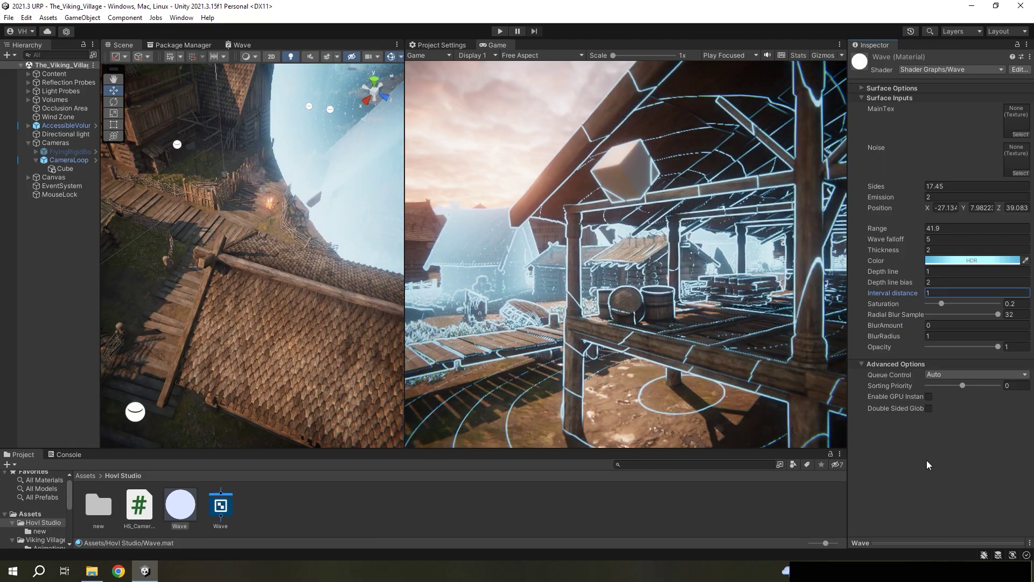
key("ctrl+p")
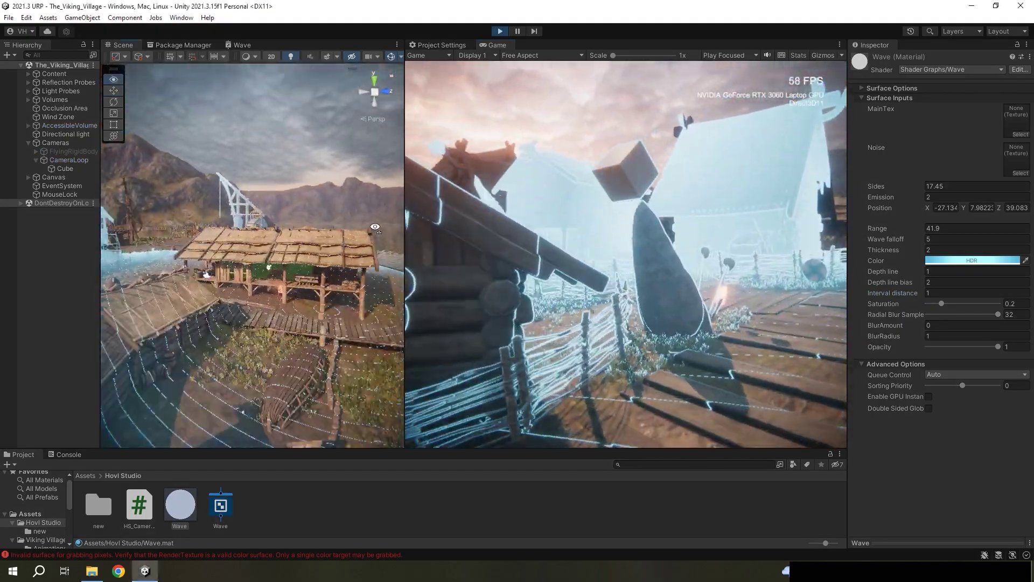